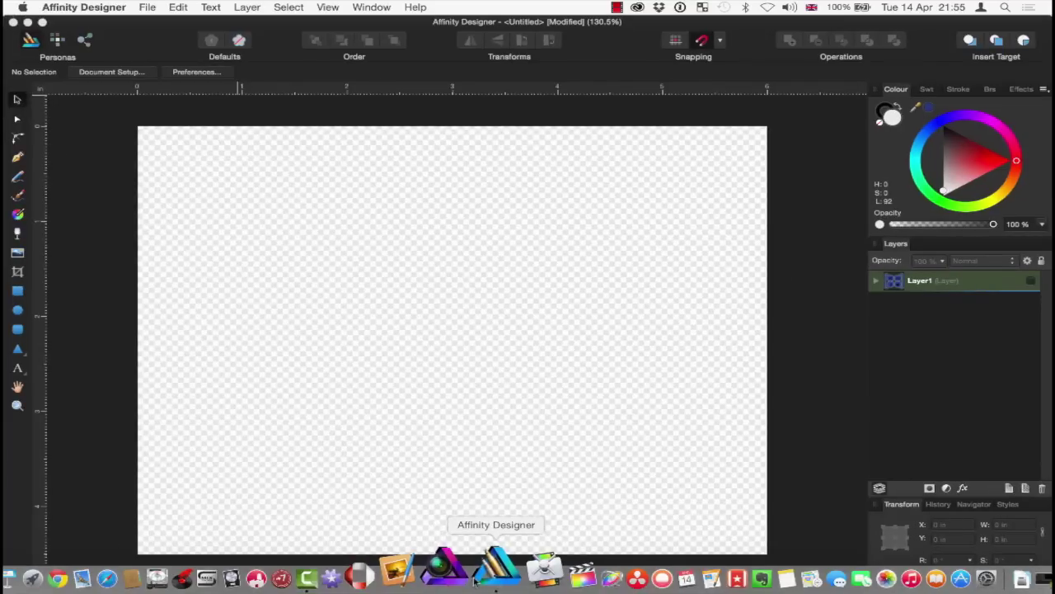
# Create a new press-ready CMYK document, 3.75 × 2.25 in at 300 DPI
pyautogui.click(146, 8)
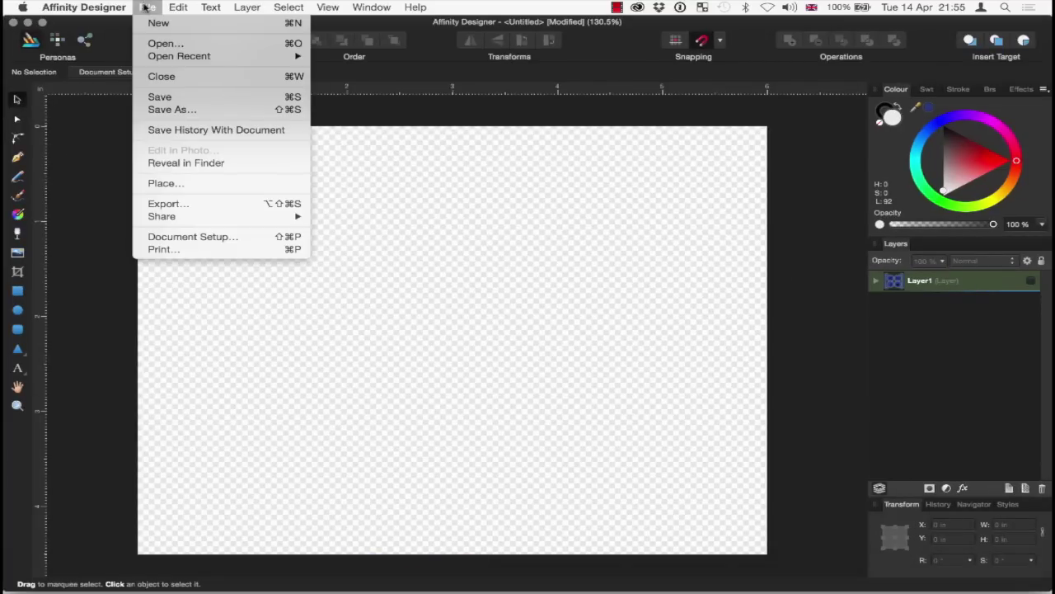
pyautogui.click(159, 25)
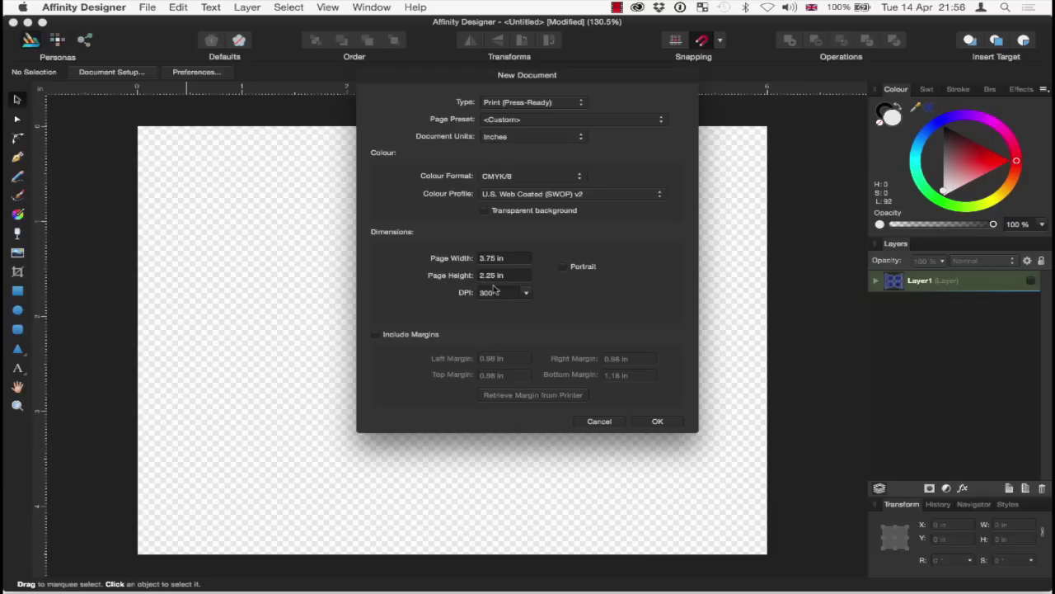
pyautogui.click(665, 424)
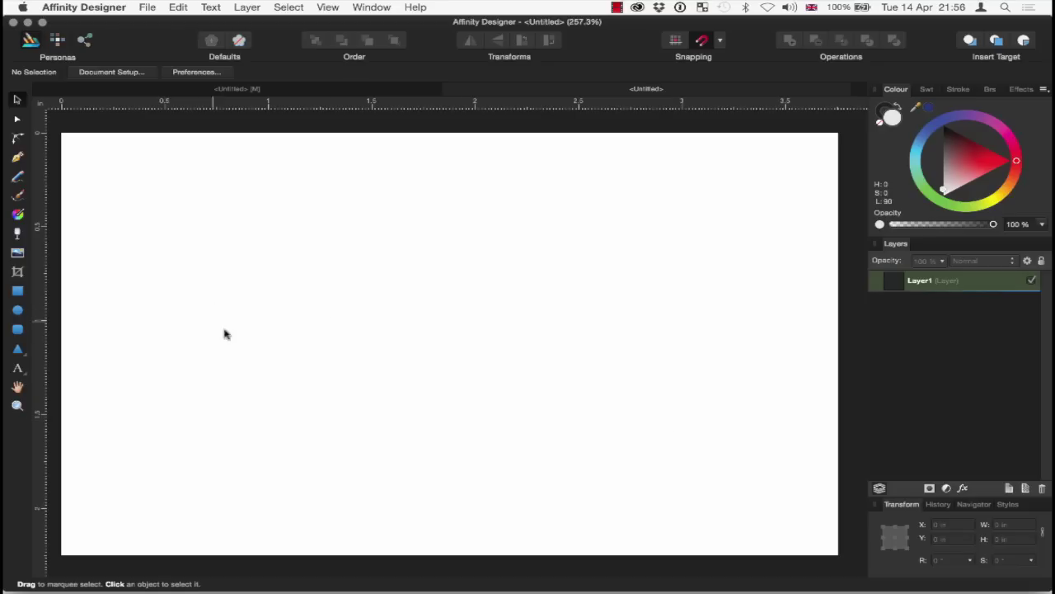
# In the Guides Manager, add horizontal guides at 0.125, 2, 0.25 and 2.125 in
pyautogui.click(328, 7)
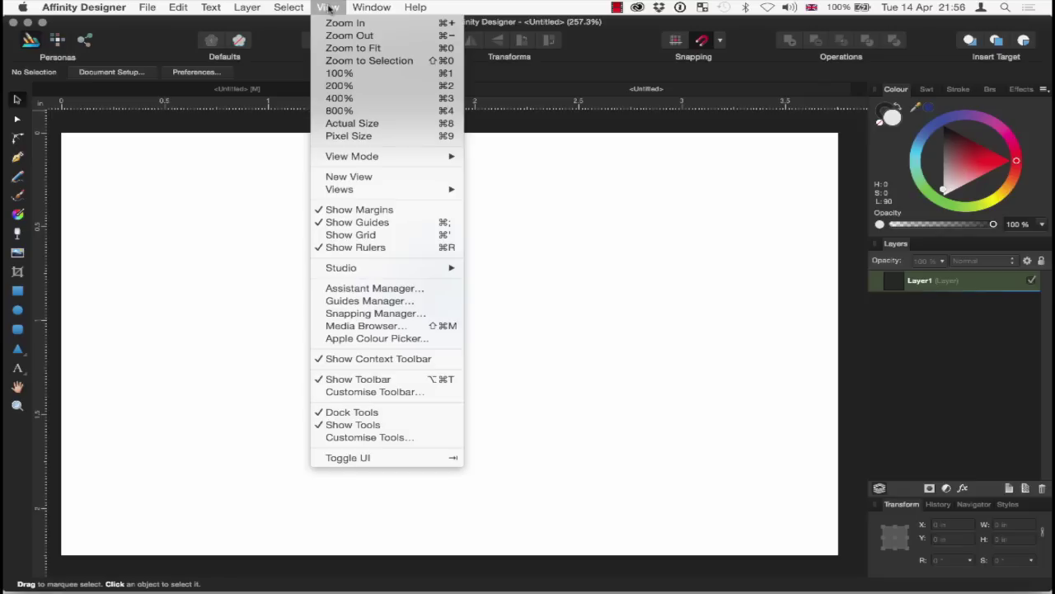
pyautogui.click(390, 302)
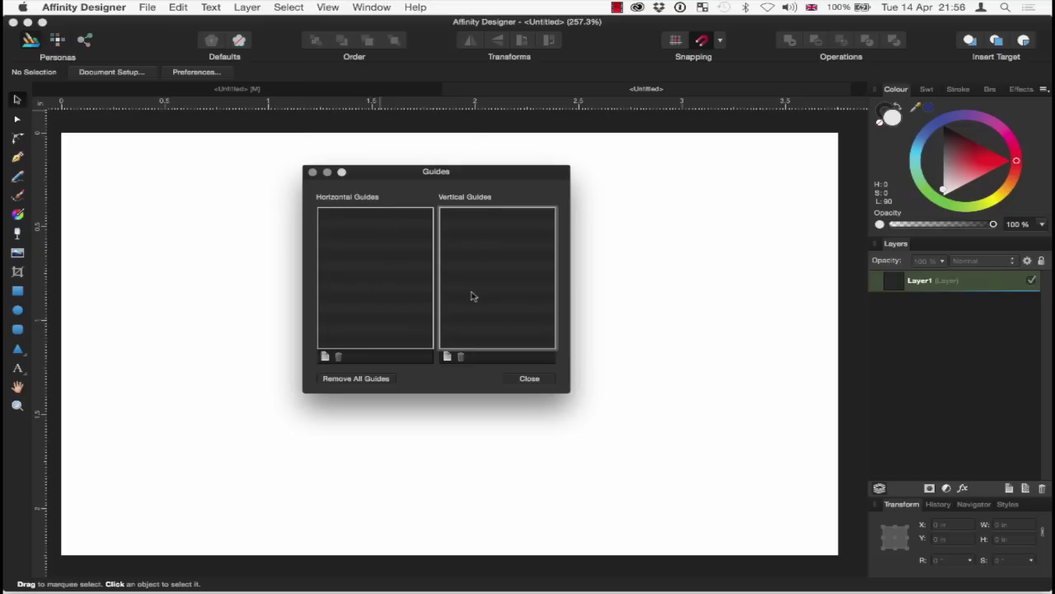
pyautogui.click(325, 356)
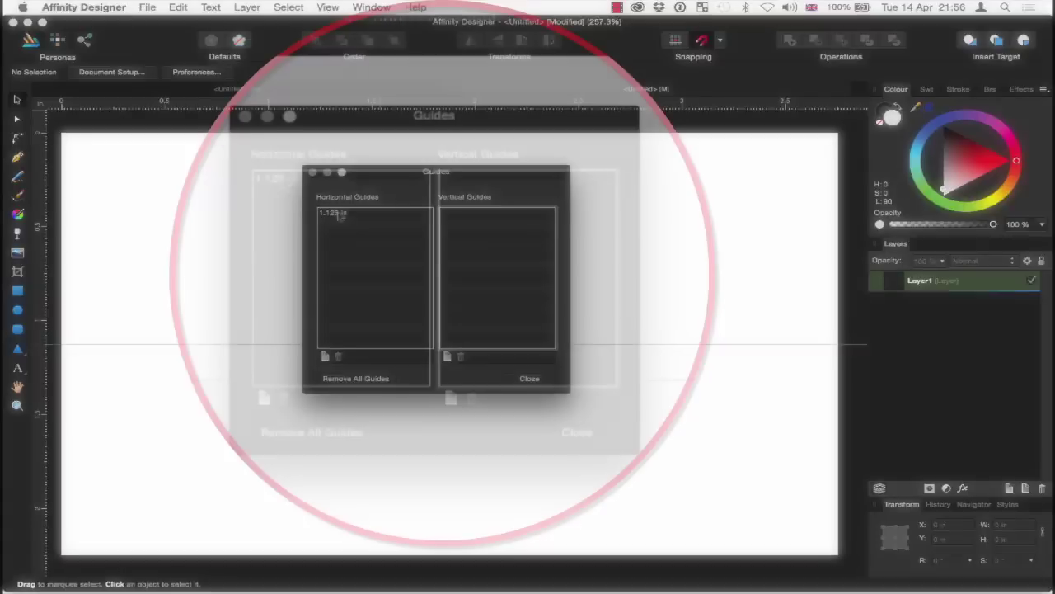
pyautogui.write('0.125')
pyautogui.press('Return')
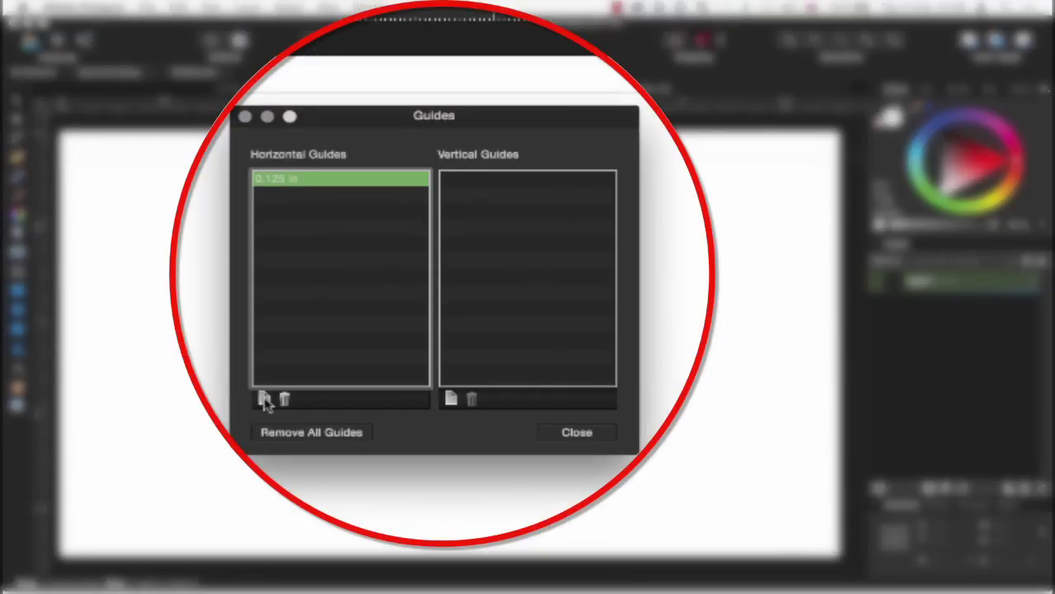
pyautogui.click(264, 399)
pyautogui.write('2')
pyautogui.press('Return')
pyautogui.click(264, 399)
pyautogui.write('0.25')
pyautogui.press('Return')
pyautogui.click(264, 399)
pyautogui.write('2.125')
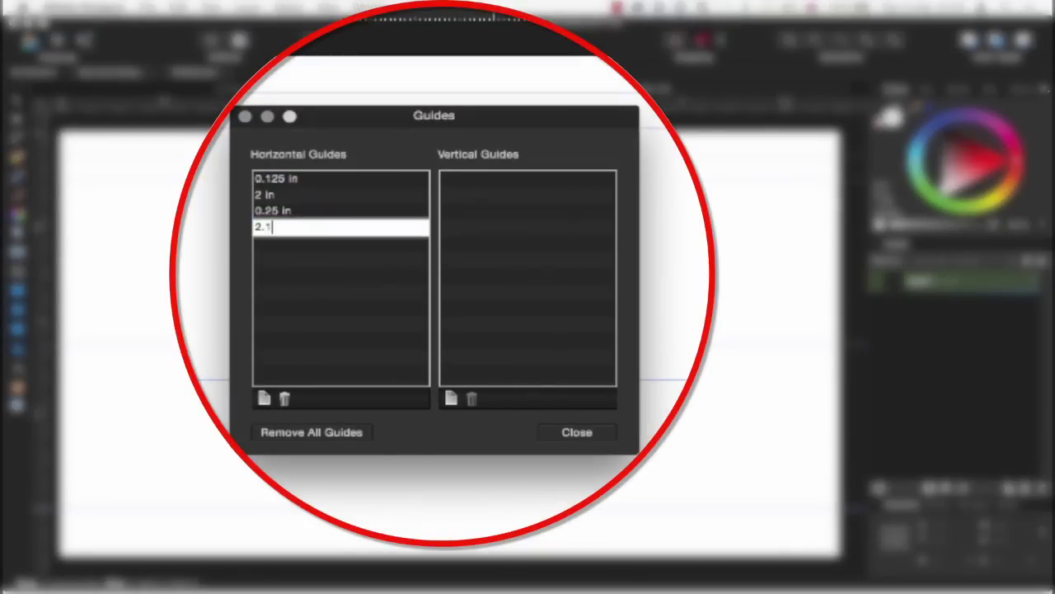
pyautogui.press('Return')
# Add vertical guides at 3.5, 0.125, 0.25 and 3.625 in
pyautogui.click(451, 399)
pyautogui.click(451, 399)
pyautogui.write('0.125')
pyautogui.press('Return')
pyautogui.click(451, 399)
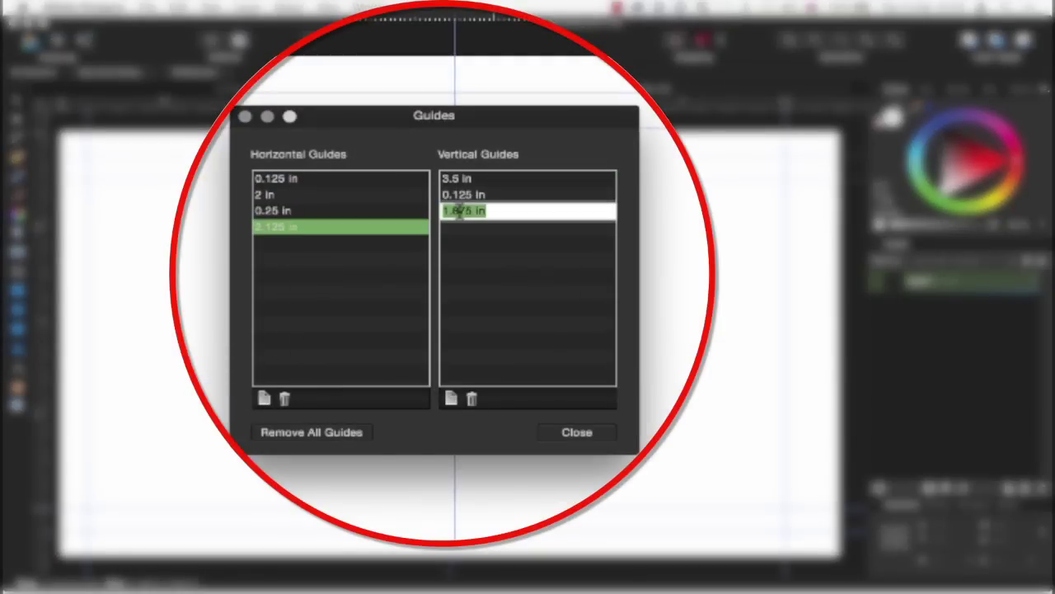
pyautogui.write('0.25')
pyautogui.press('Return')
pyautogui.click(451, 399)
pyautogui.write('3.625')
pyautogui.press('Return')
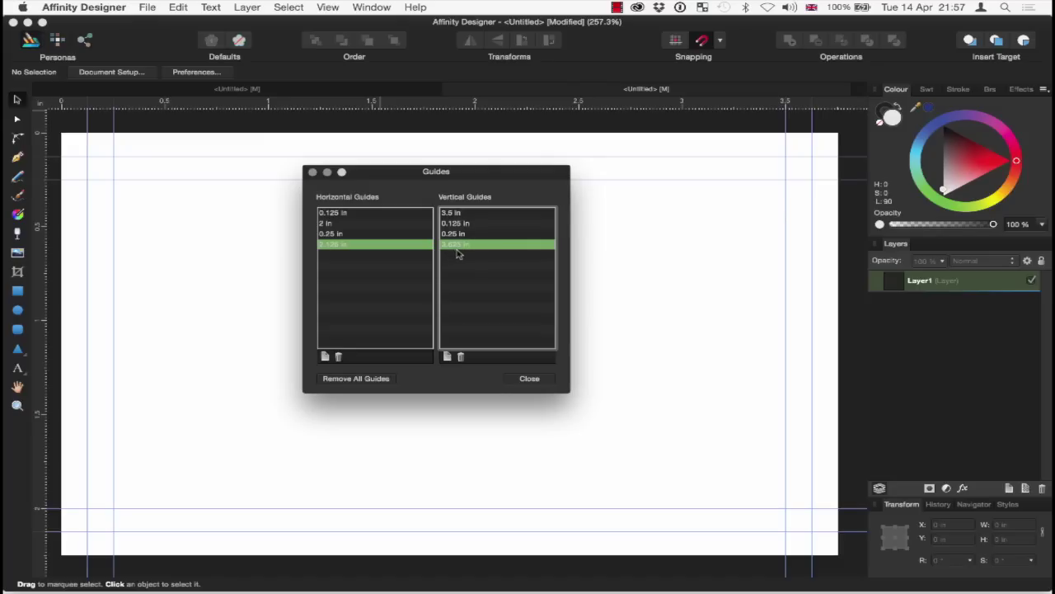
# Close the Guides Manager, leaving the page with its eight guides
pyautogui.click(532, 380)
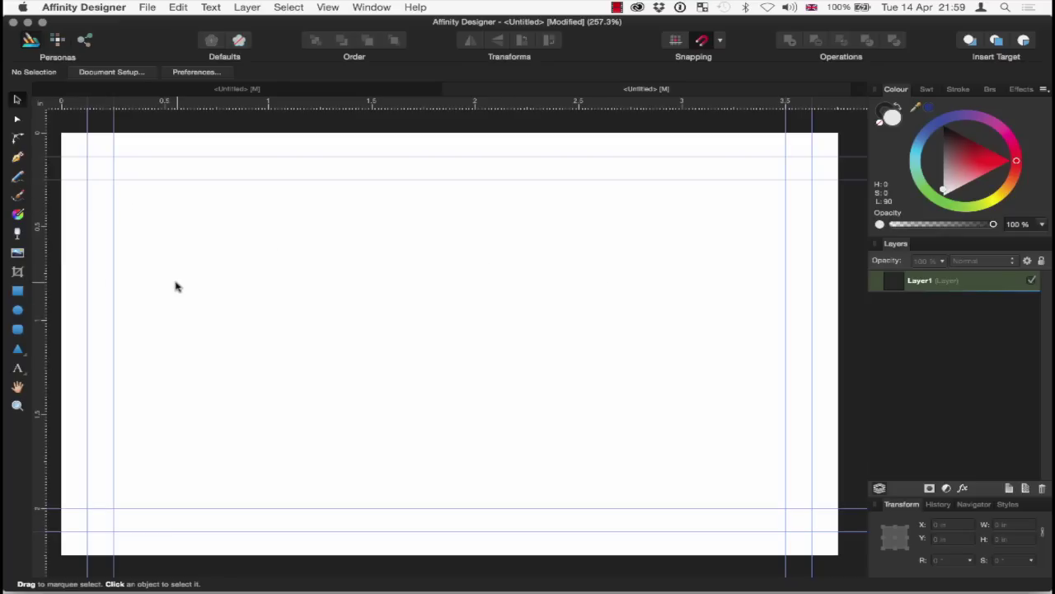
# Draw a rectangle over the whole page with no fill and an 18 pt red stroke
pyautogui.click(20, 293)
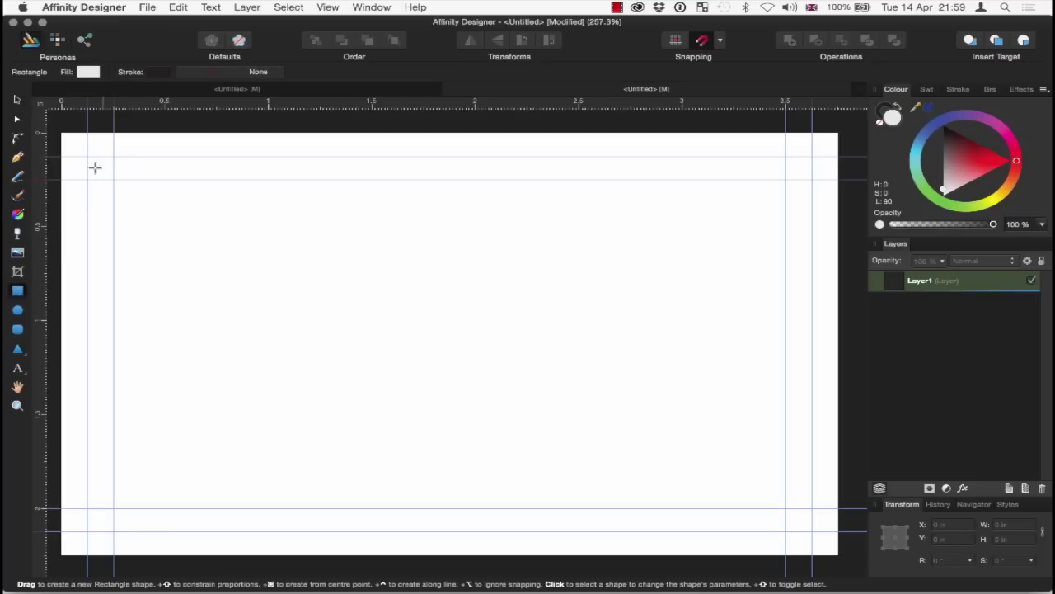
pyautogui.moveTo(64, 134); pyautogui.dragTo(838, 554)
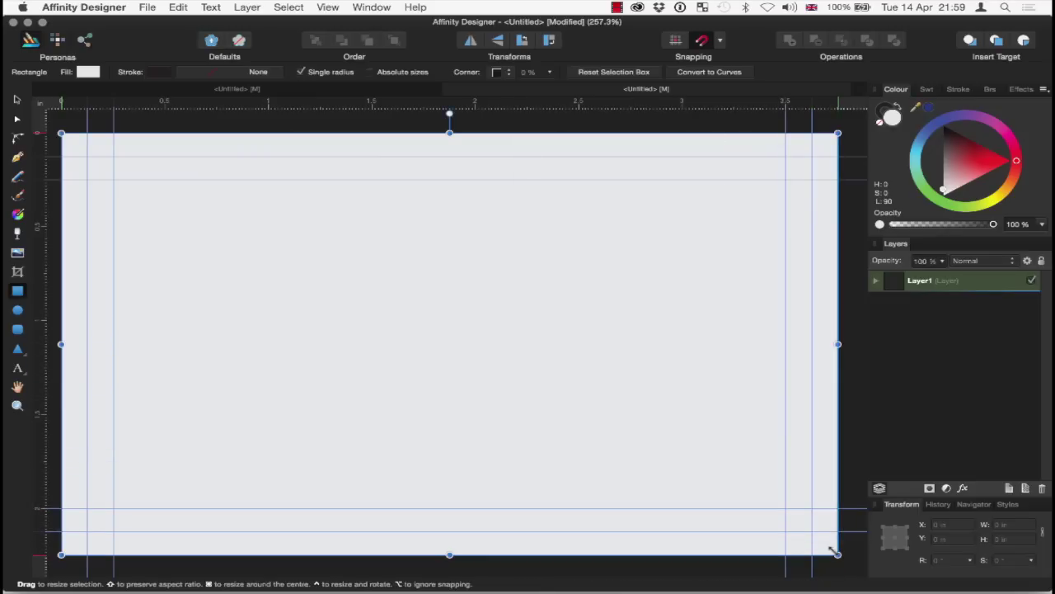
pyautogui.click(85, 71)
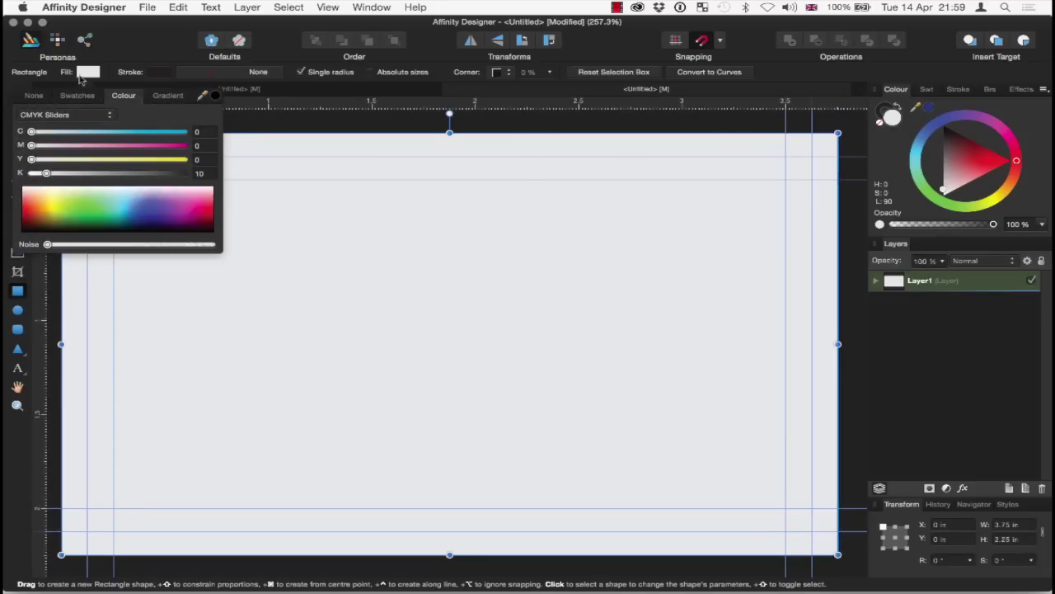
pyautogui.click(37, 97)
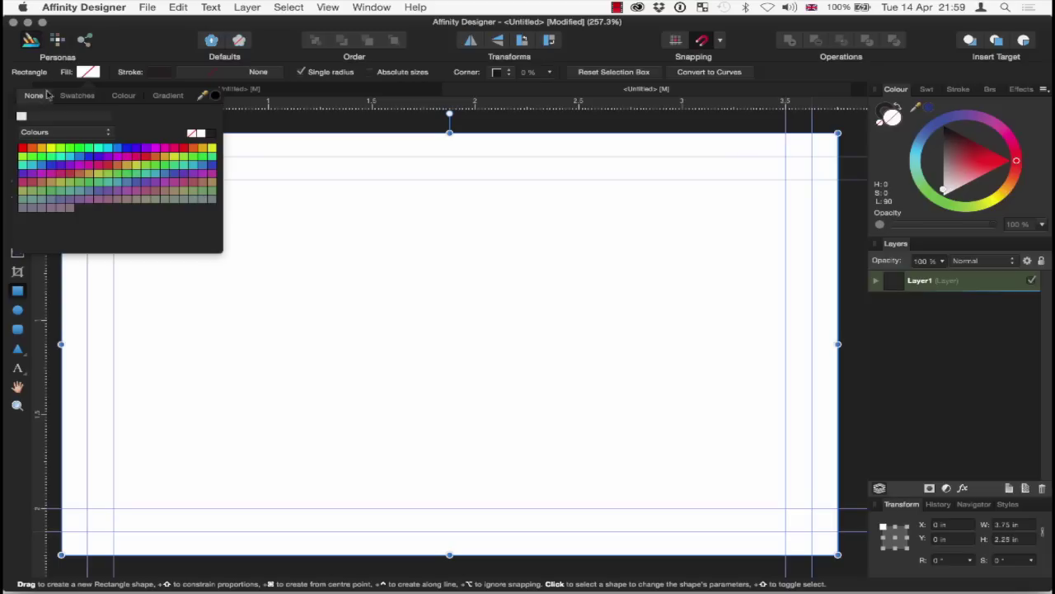
pyautogui.click(161, 75)
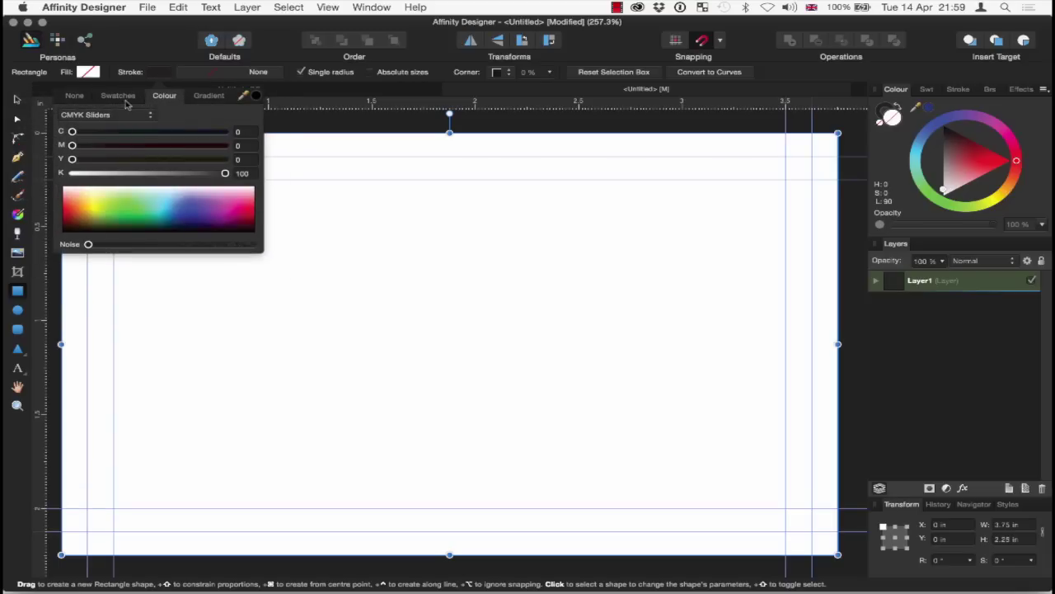
pyautogui.click(123, 97)
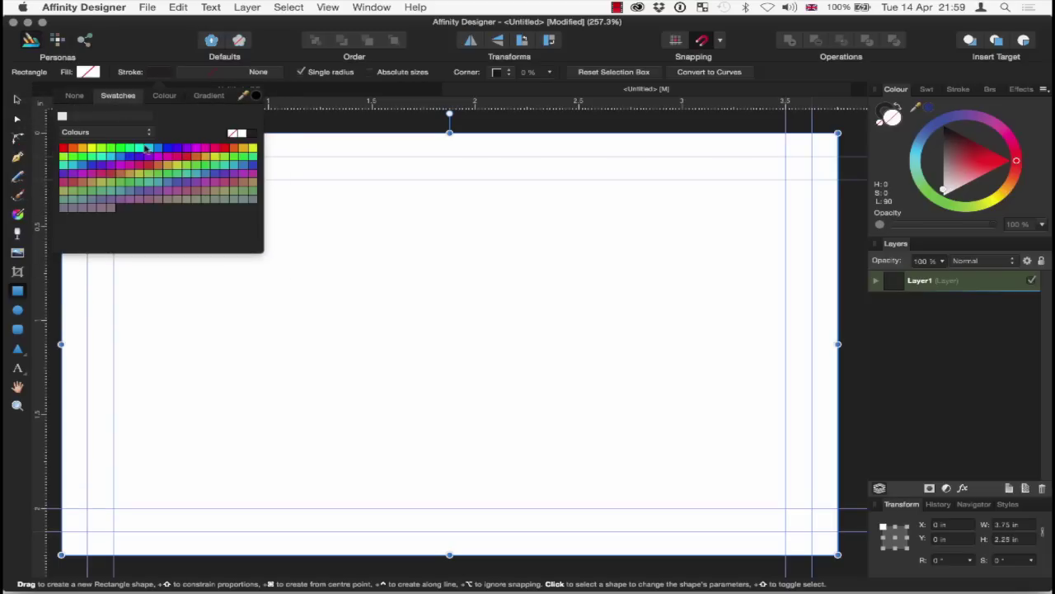
pyautogui.click(64, 149)
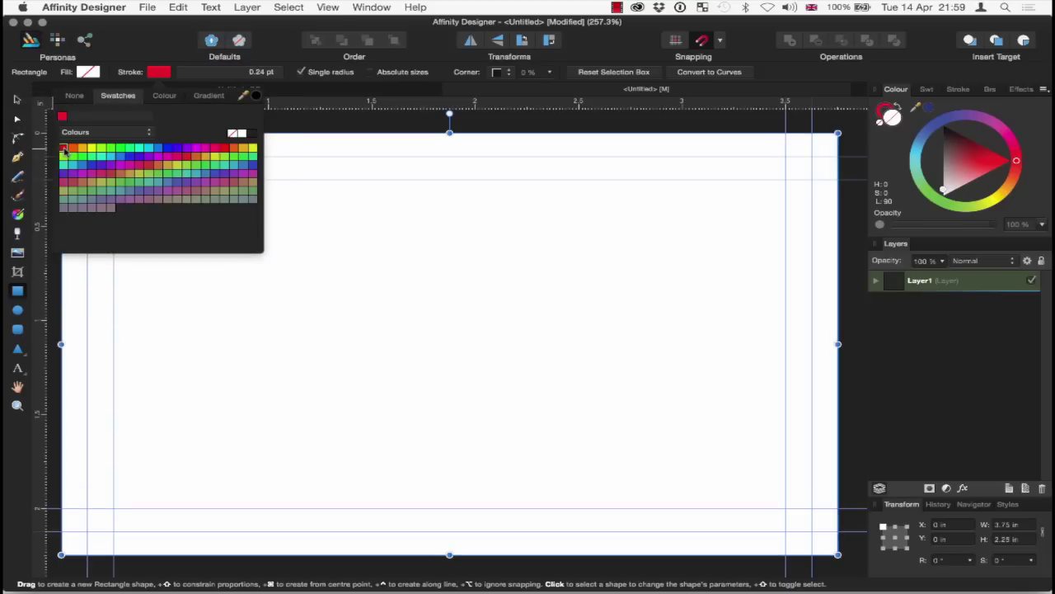
pyautogui.click(224, 75)
pyautogui.moveTo(178, 117); pyautogui.dragTo(223, 119)
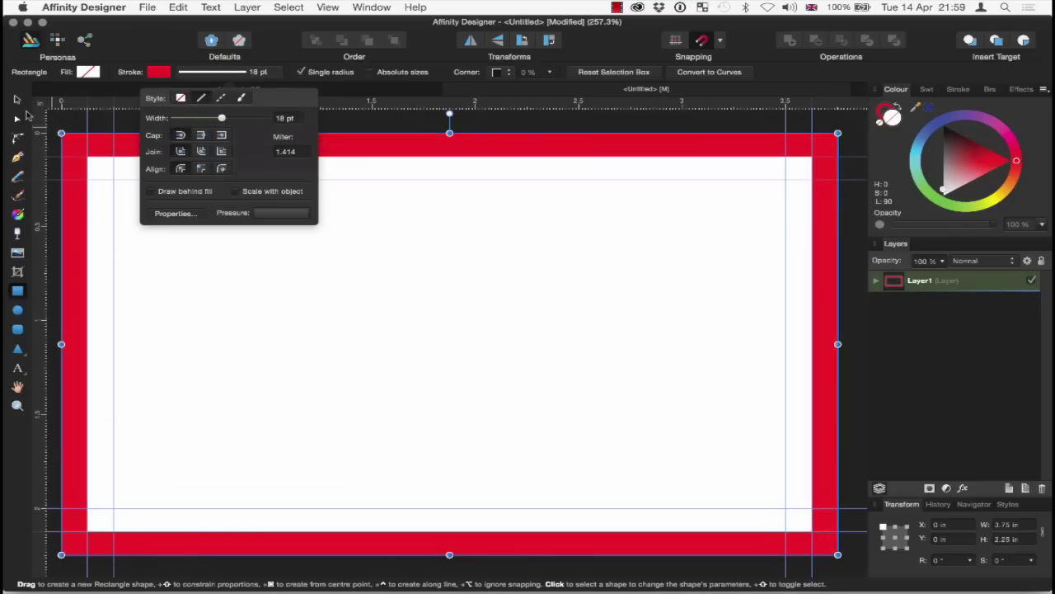
pyautogui.click(16, 99)
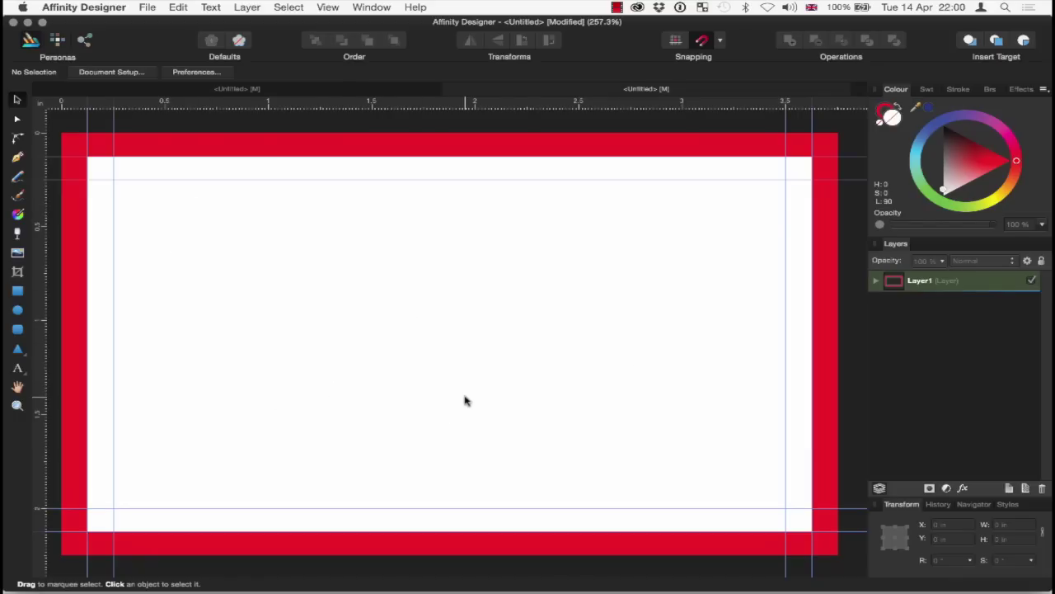
# Add Layer2 and place big-plaintain.jpg across the whole card from its top-left corner
pyautogui.click(1009, 489)
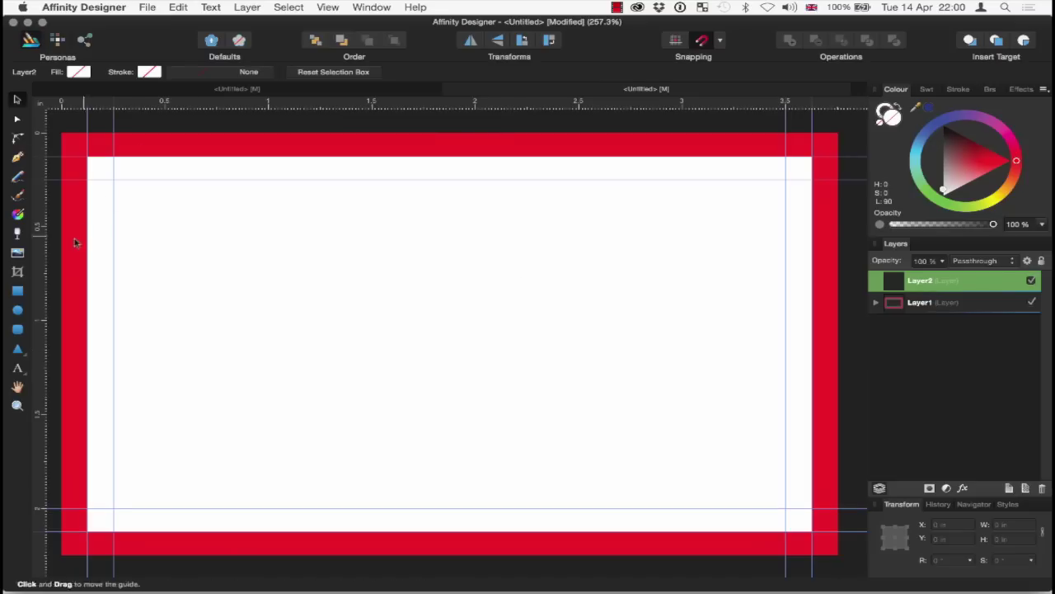
pyautogui.click(18, 253)
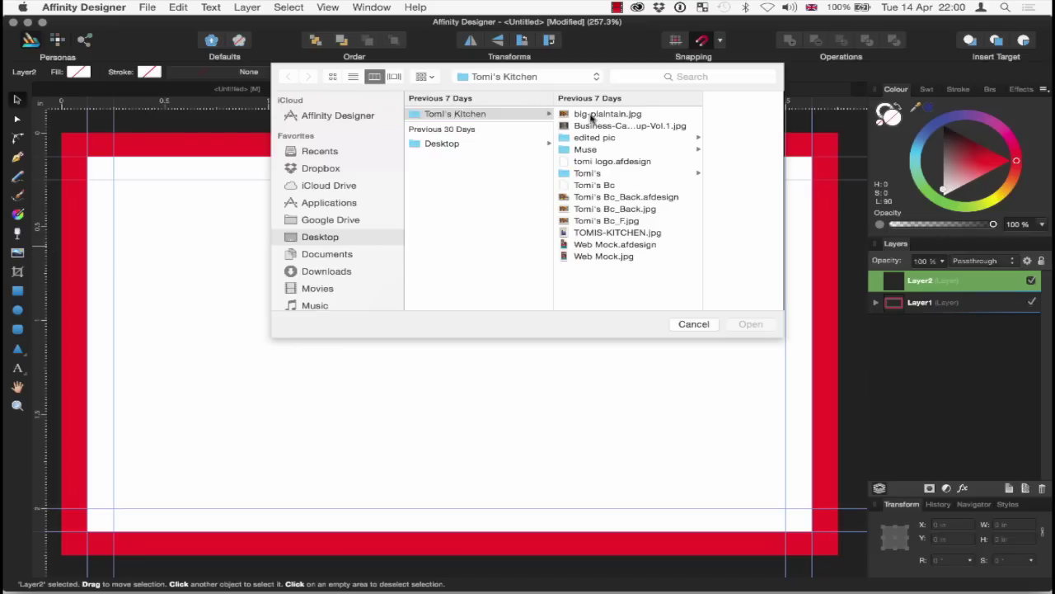
pyautogui.click(581, 114)
pyautogui.click(749, 324)
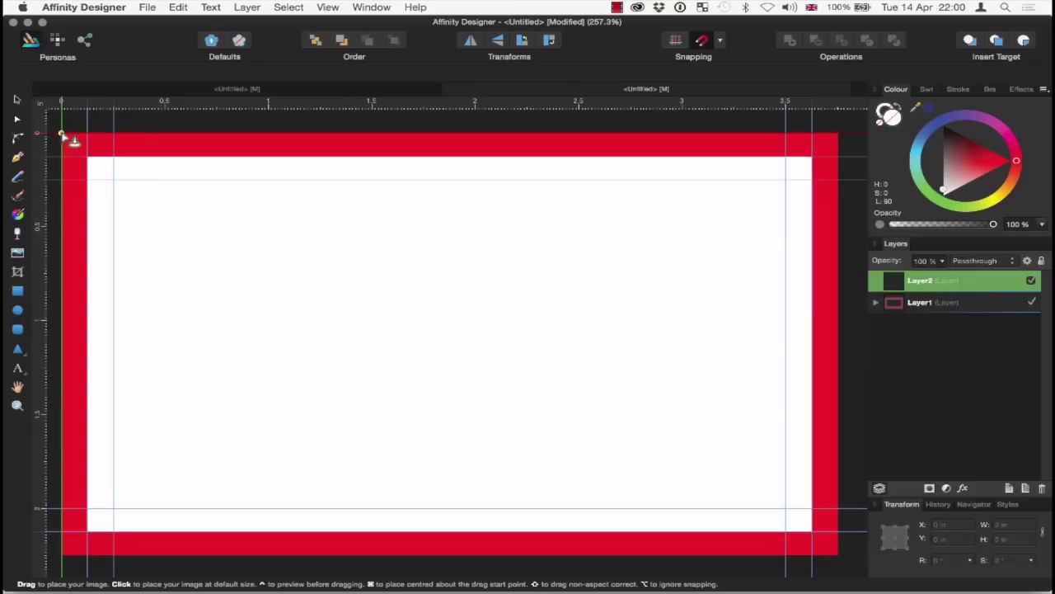
pyautogui.moveTo(61, 133); pyautogui.dragTo(897, 538)
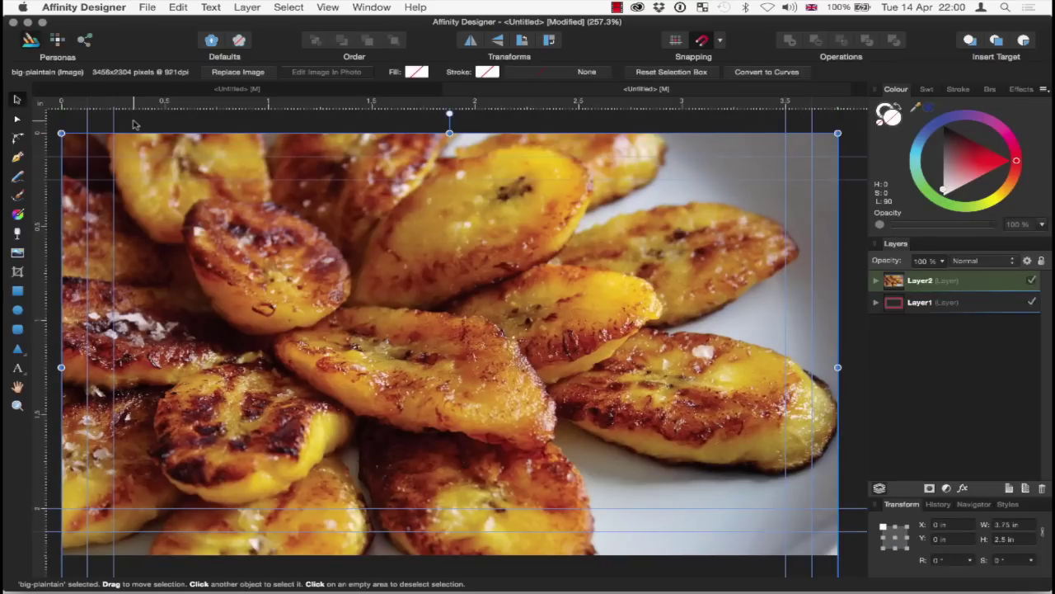
# Blur the big-plaintain photo with a 3.6 px Gaussian Blur in Layer Effects, then reselect it
pyautogui.click(876, 281)
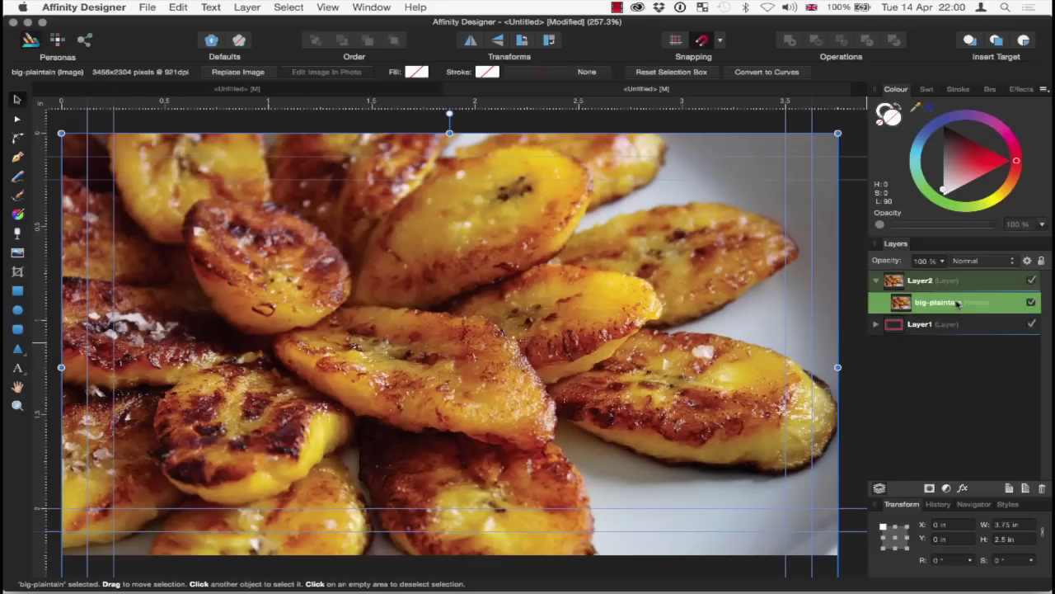
pyautogui.click(963, 489)
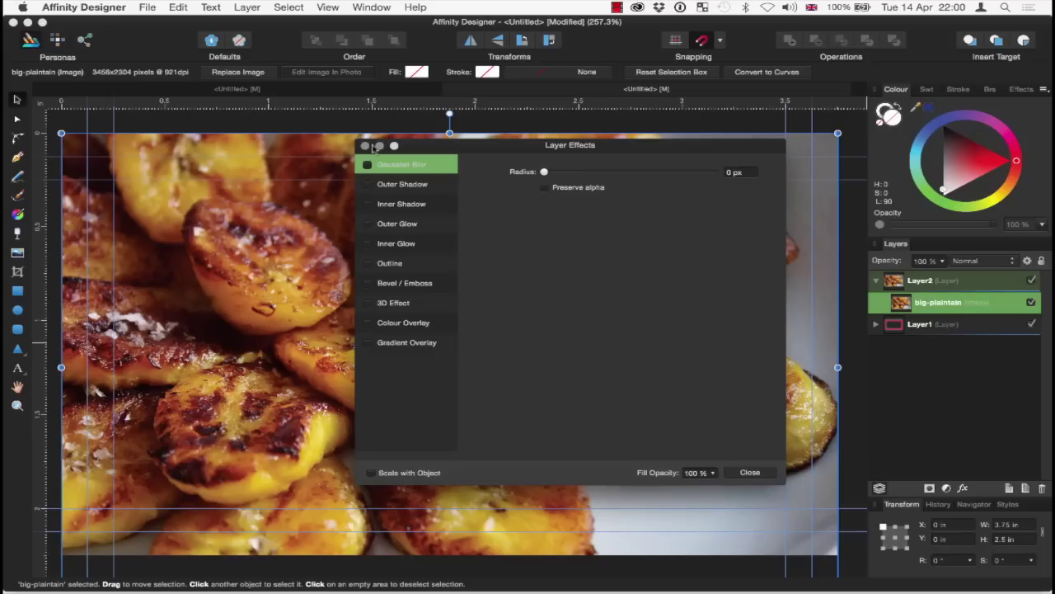
pyautogui.moveTo(490, 160); pyautogui.dragTo(849, 62)
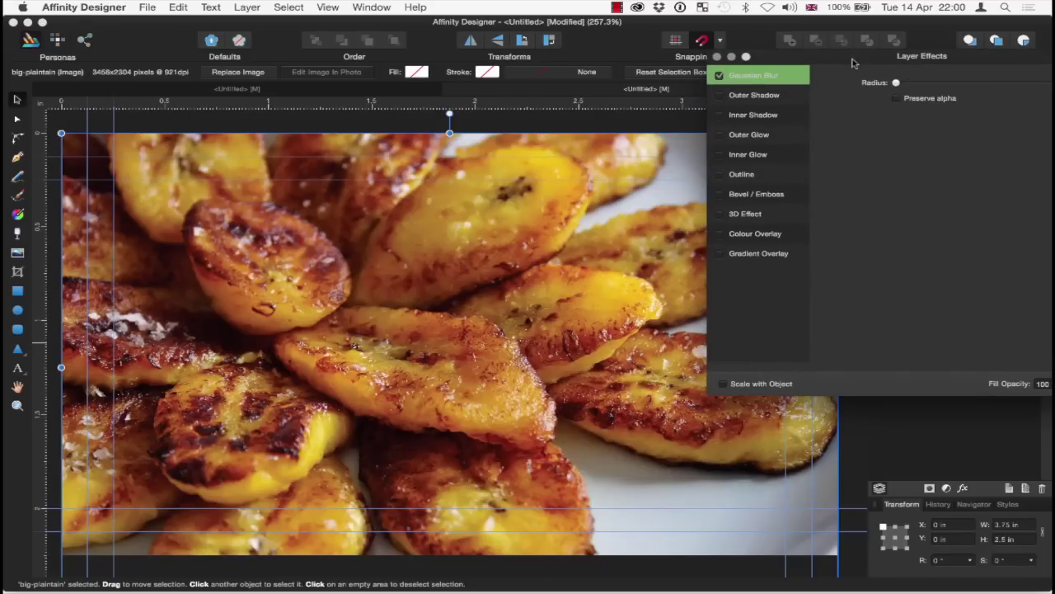
pyautogui.moveTo(854, 64); pyautogui.dragTo(563, 202)
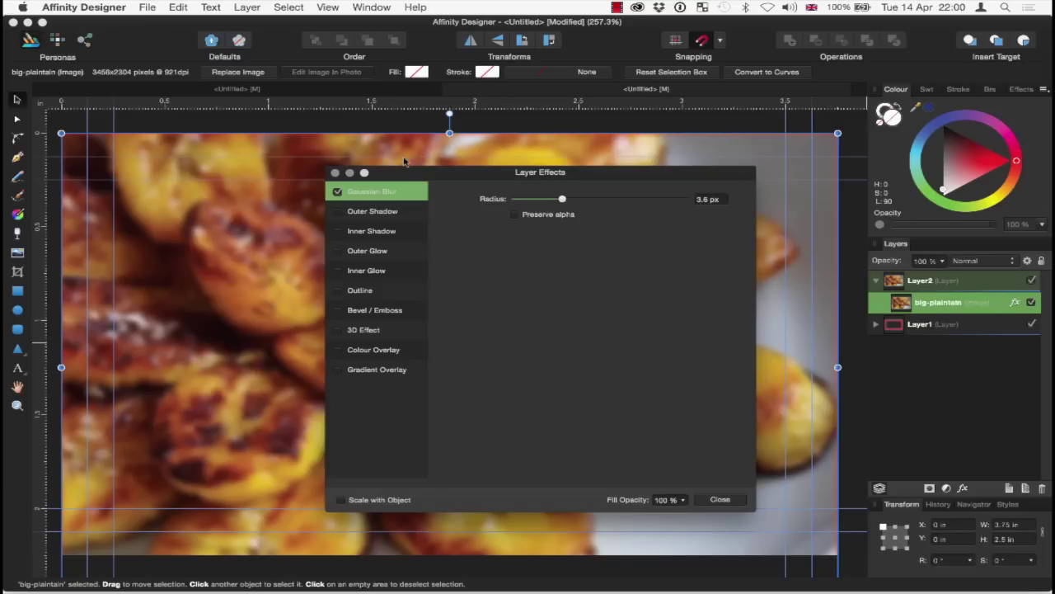
pyautogui.click(335, 173)
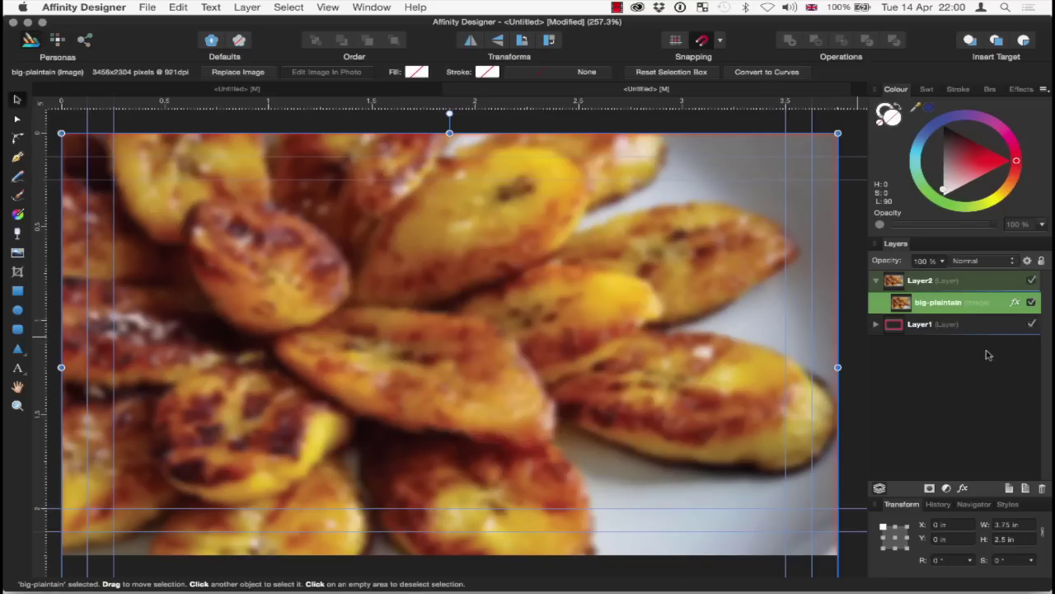
pyautogui.click(954, 283)
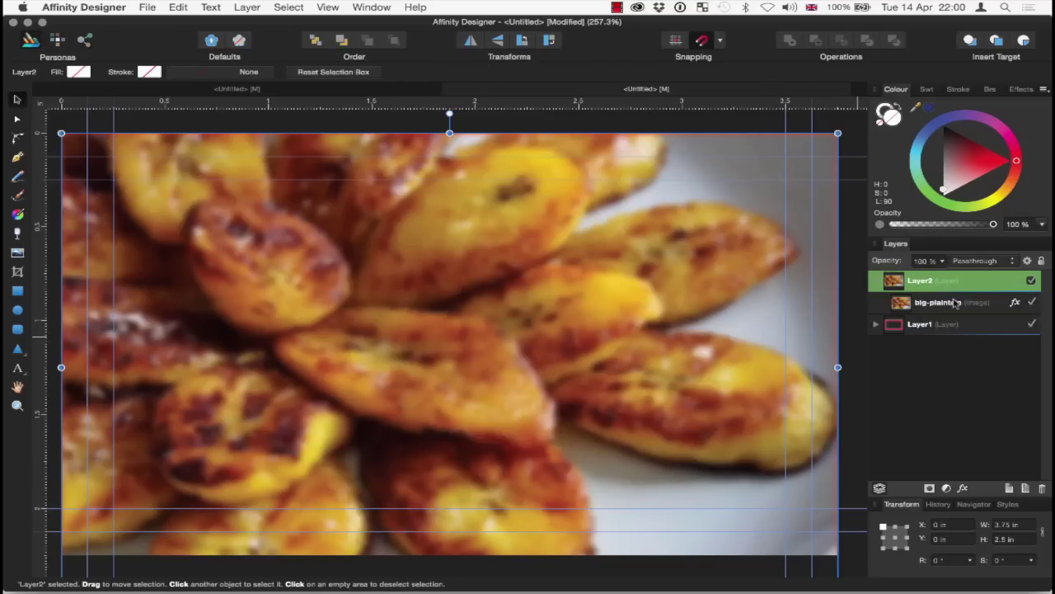
pyautogui.click(956, 304)
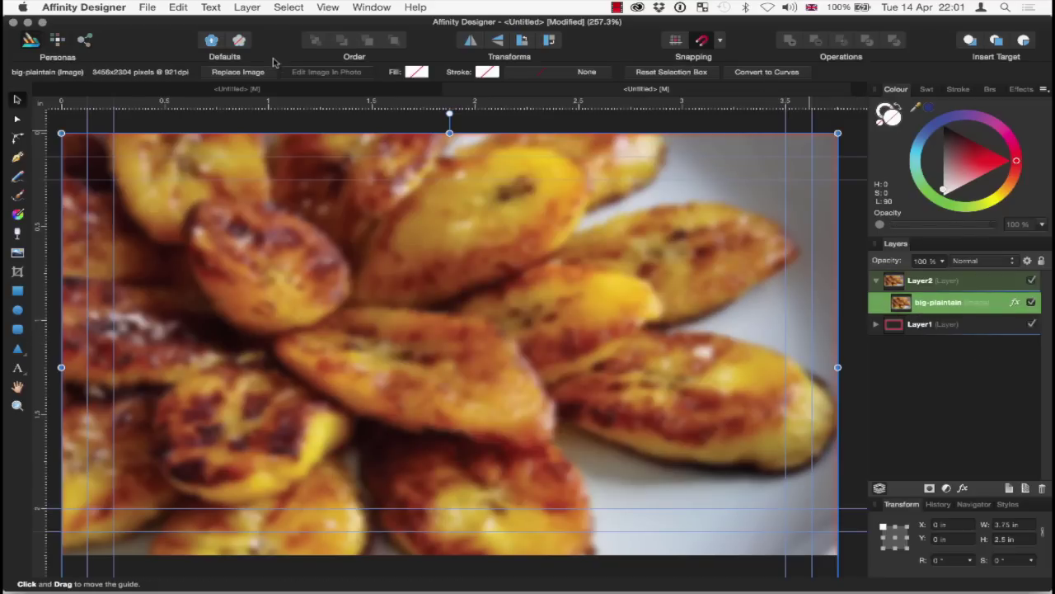
# Copy the blue icon group from the other document and paste it mid-right on the plantain card
pyautogui.click(287, 88)
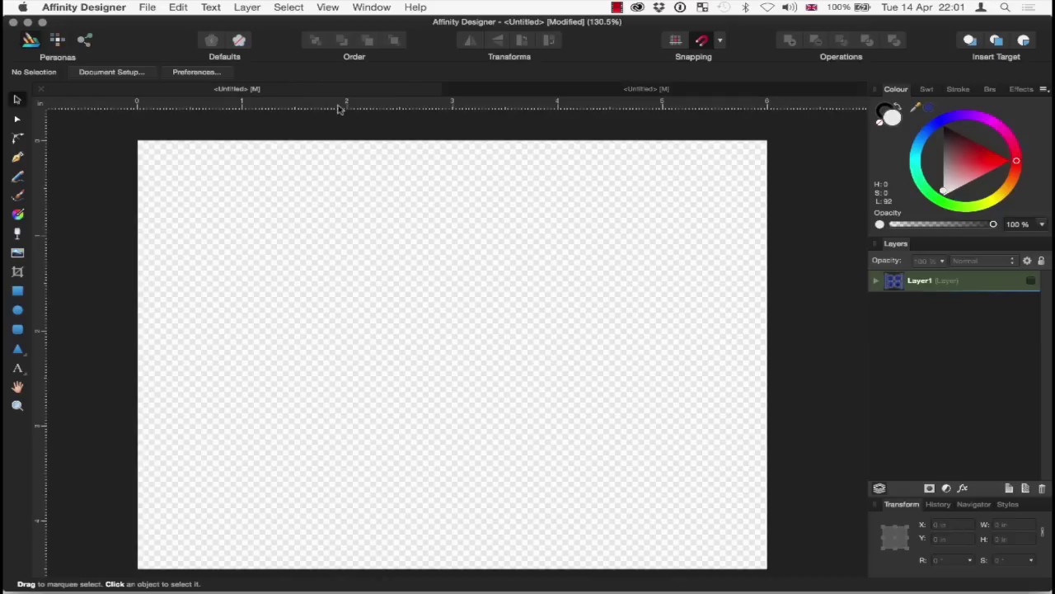
pyautogui.click(1030, 282)
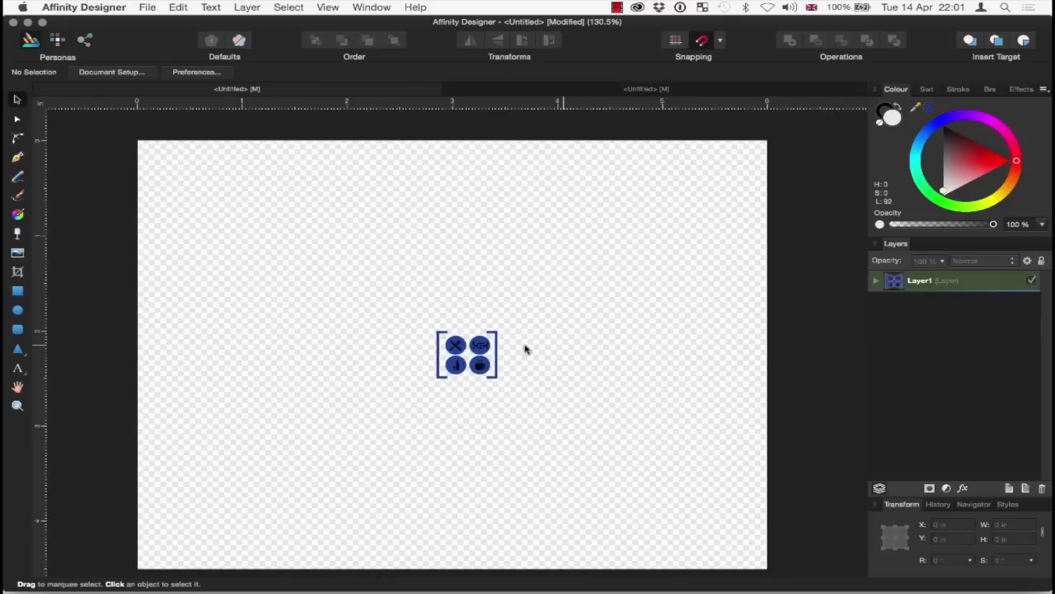
pyautogui.click(957, 283)
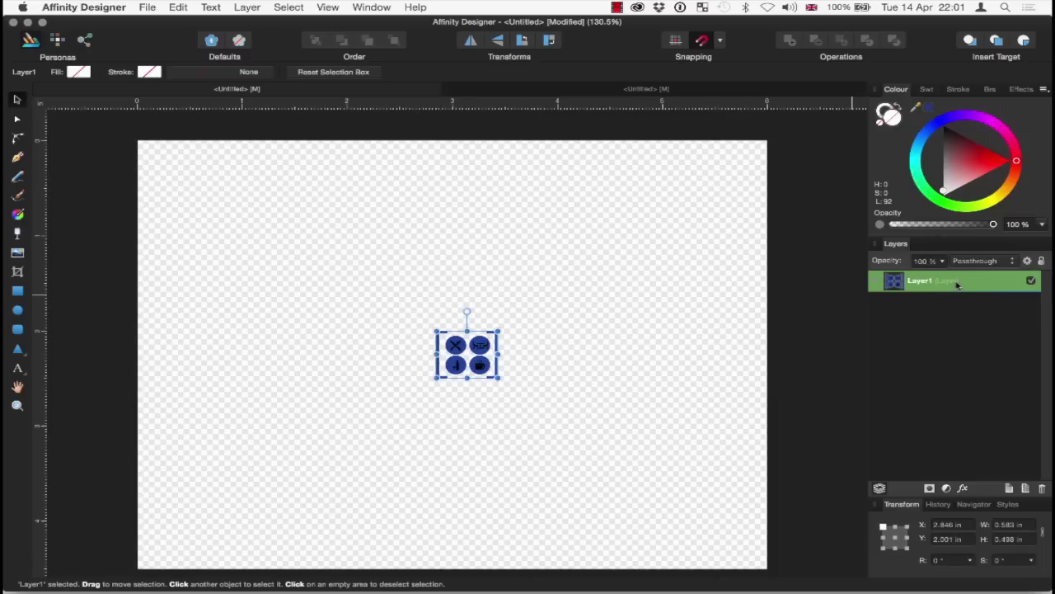
pyautogui.press('super+c')
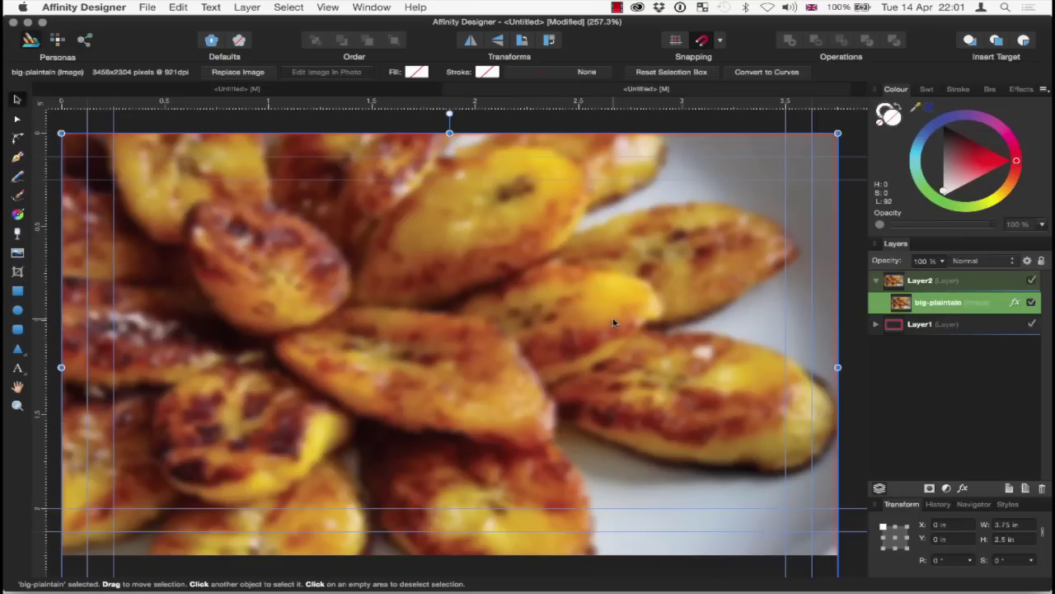
pyautogui.press('super+v')
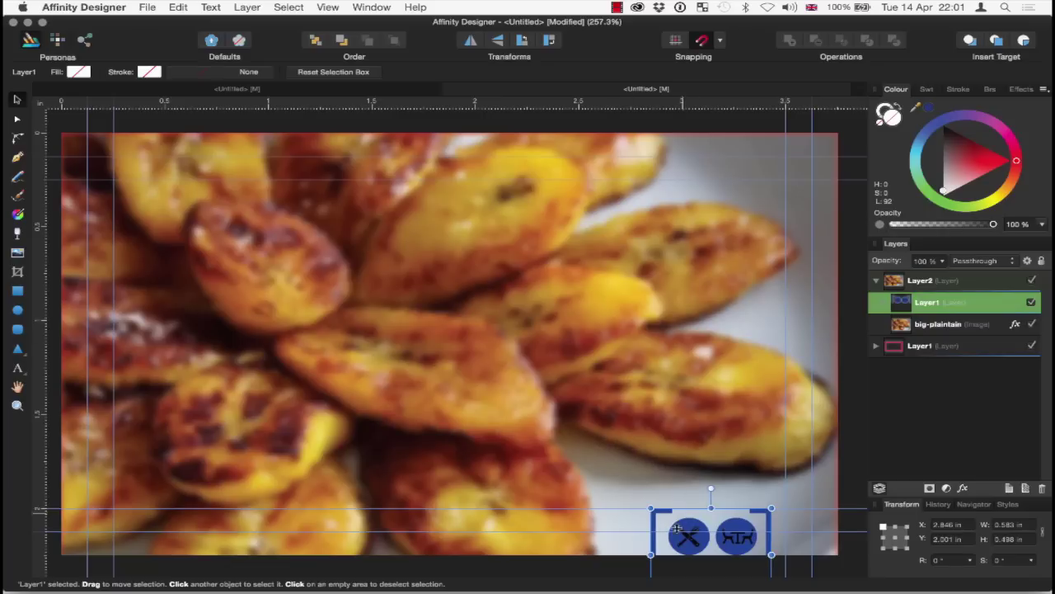
pyautogui.moveTo(689, 547); pyautogui.dragTo(691, 348)
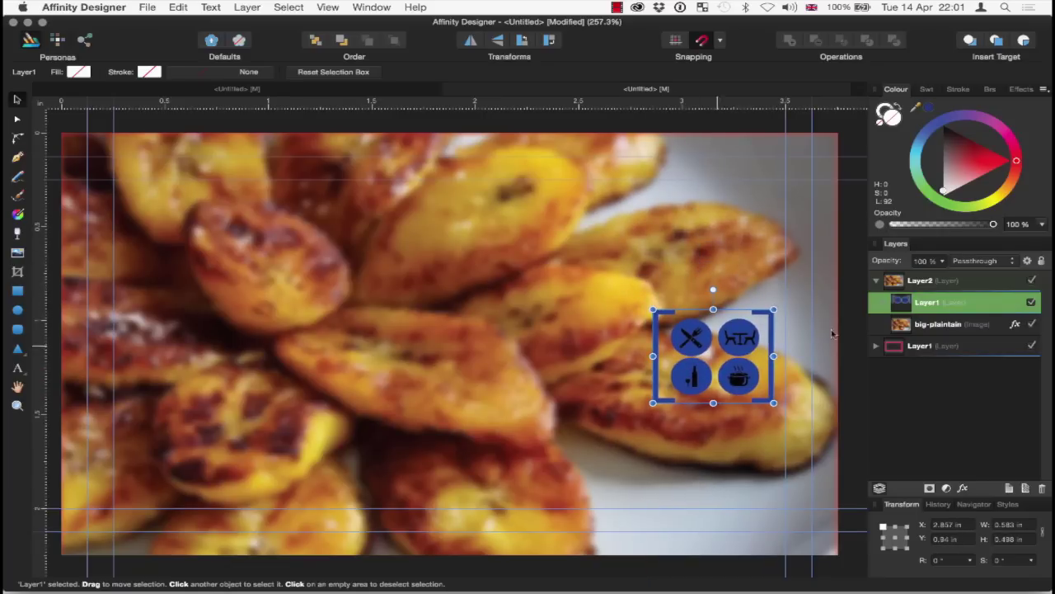
# Rename the red border layer to Bleed and move it above Layer2
pyautogui.click(877, 282)
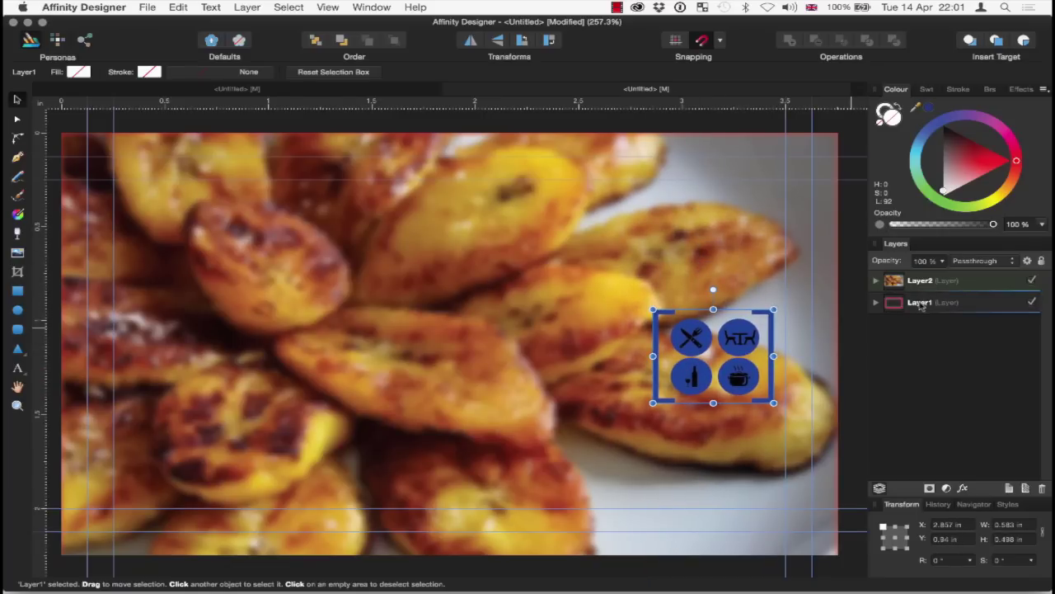
pyautogui.click(921, 303)
pyautogui.doubleClick(921, 303)
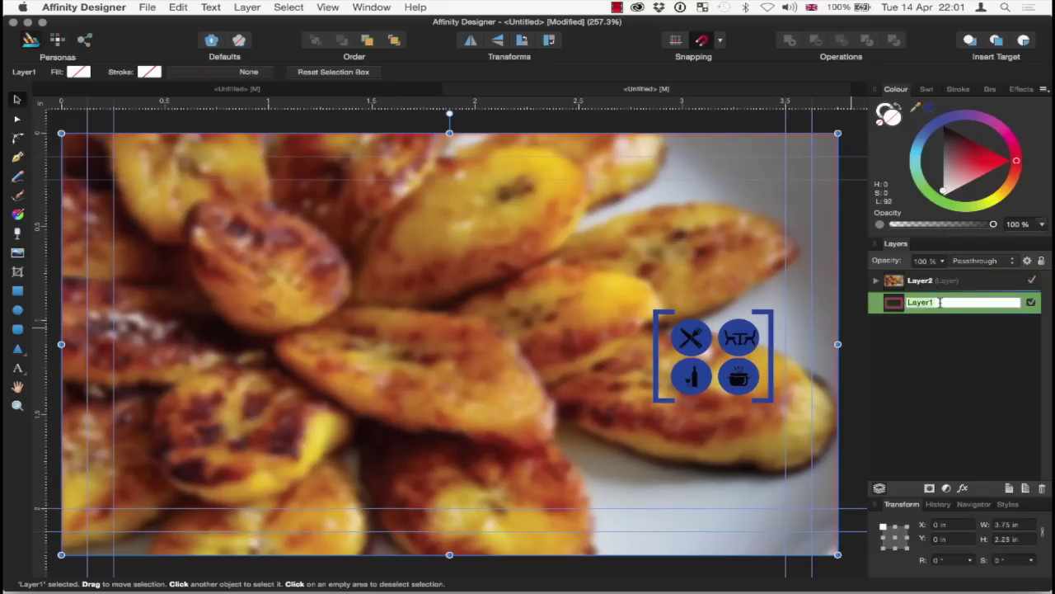
pyautogui.write('Eleed')
pyautogui.press('Return')
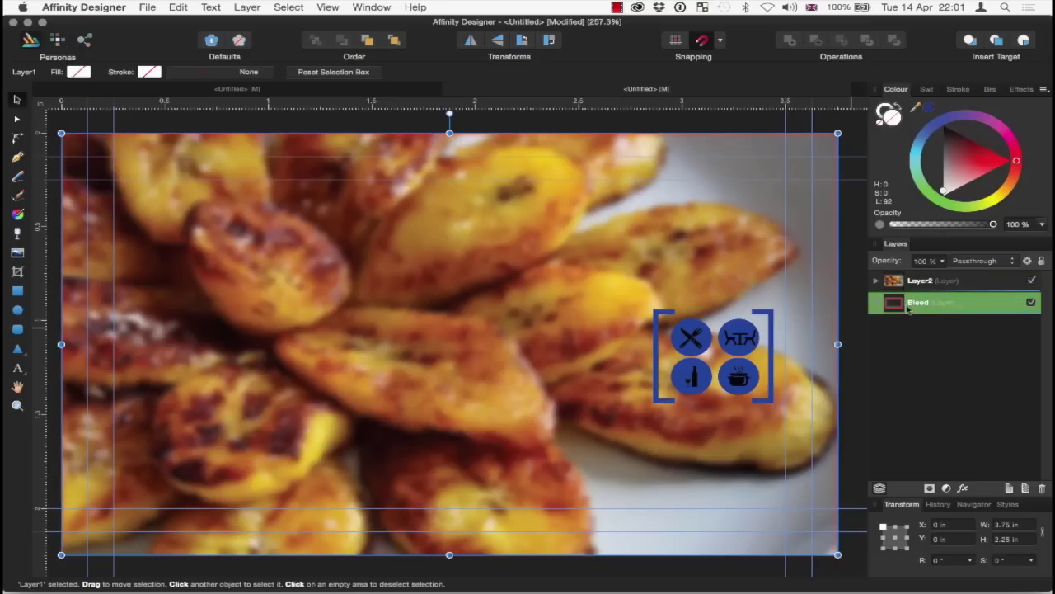
pyautogui.moveTo(908, 308); pyautogui.dragTo(906, 274)
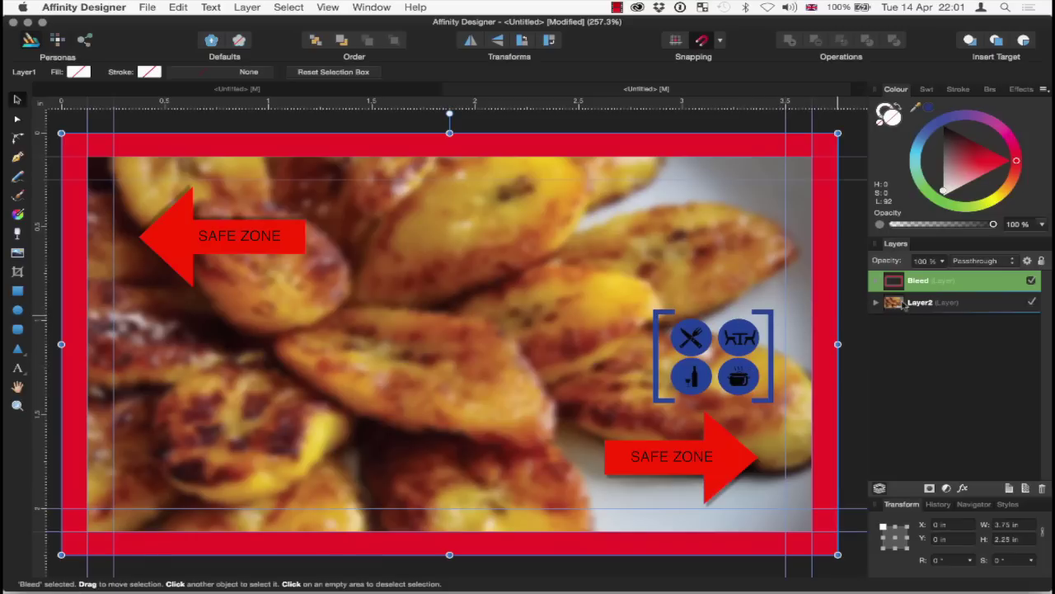
# Nudge the icon group inside Layer2 slightly up and left
pyautogui.click(876, 303)
pyautogui.click(952, 326)
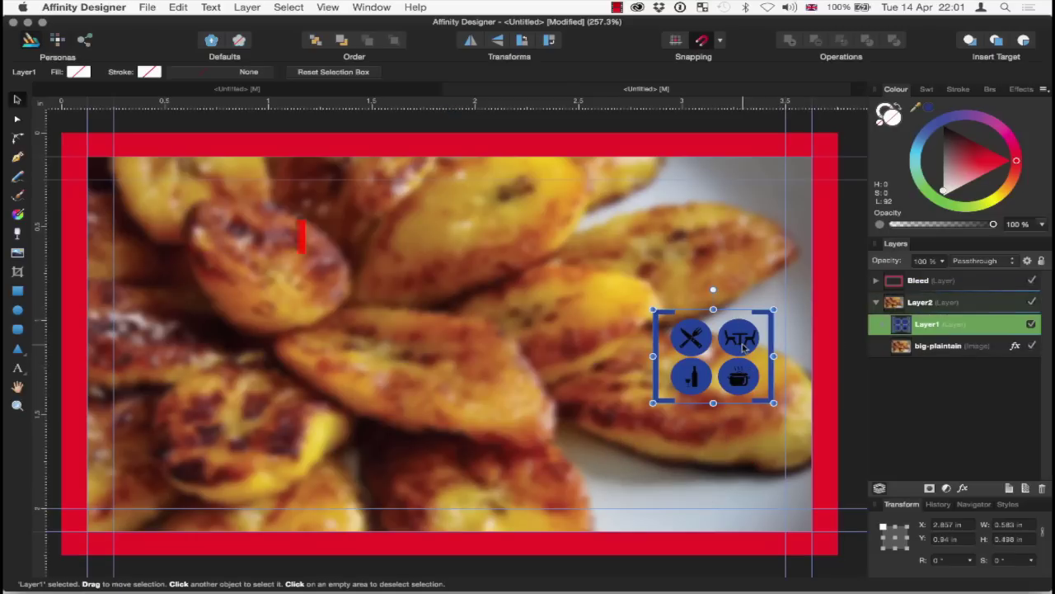
pyautogui.moveTo(742, 332)
pyautogui.mouseDown()
pyautogui.moveTo(740, 307)
pyautogui.moveTo(721, 307)
pyautogui.moveTo(736, 316)
pyautogui.moveTo(735, 336)
pyautogui.mouseUp()
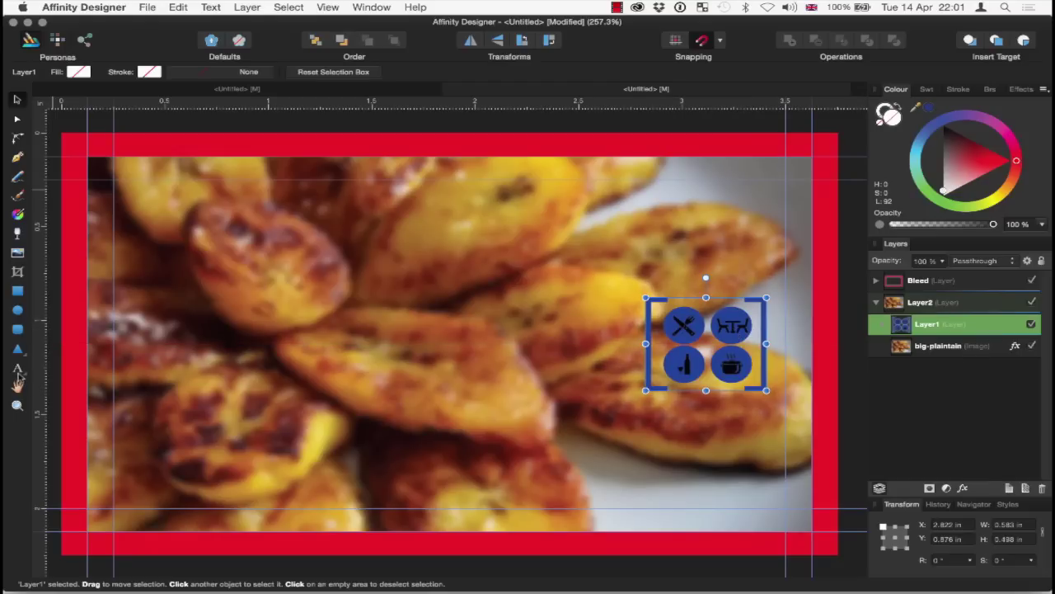
pyautogui.click(18, 368)
# Type the title TOMI'S KITCHEN on the left side of the card
pyautogui.click(160, 332)
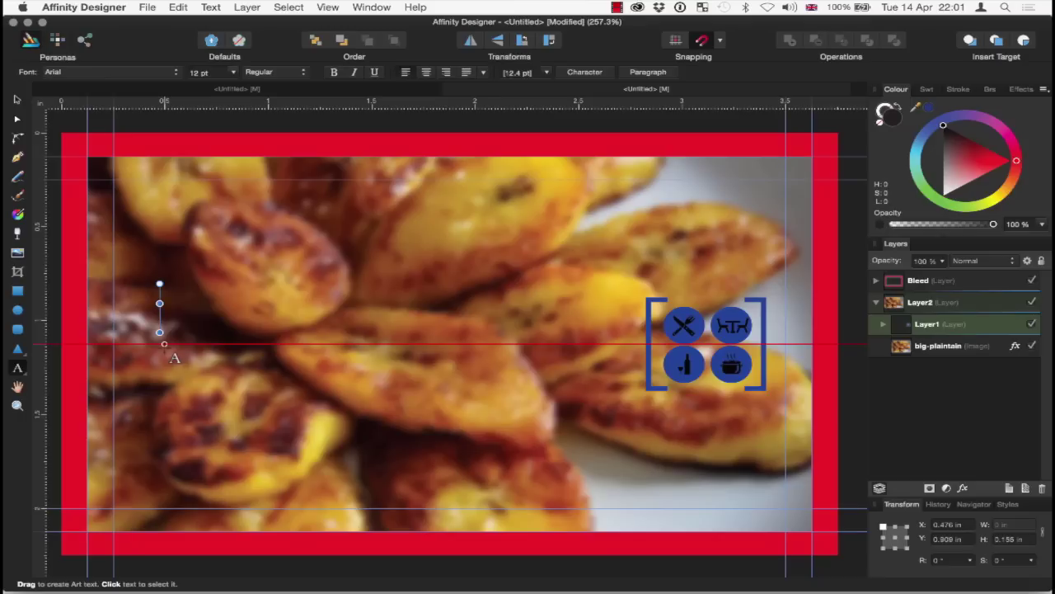
pyautogui.write('T')
pyautogui.press('BackSpace')
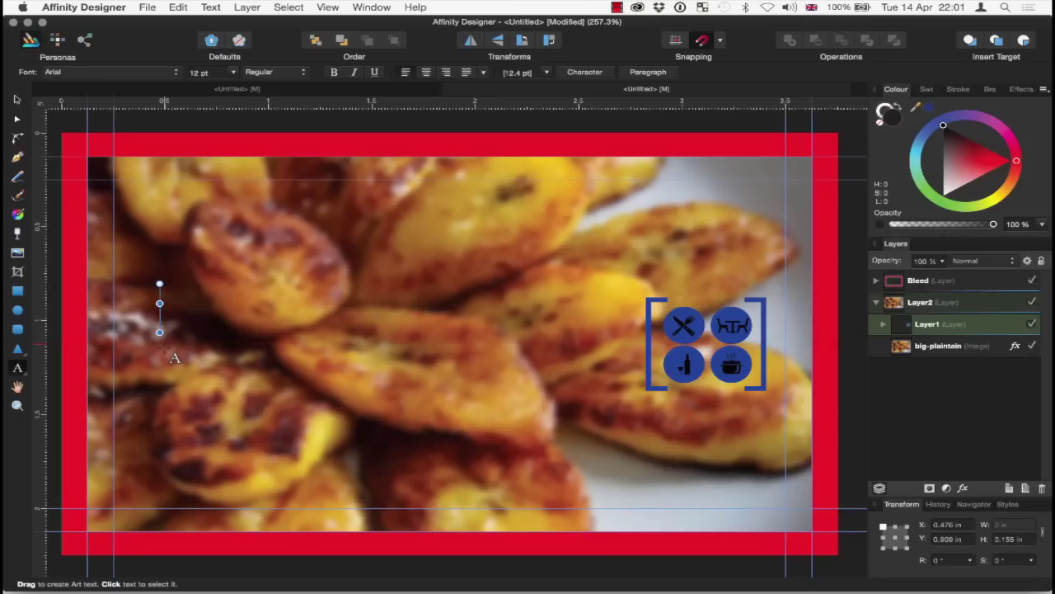
pyautogui.write('T')
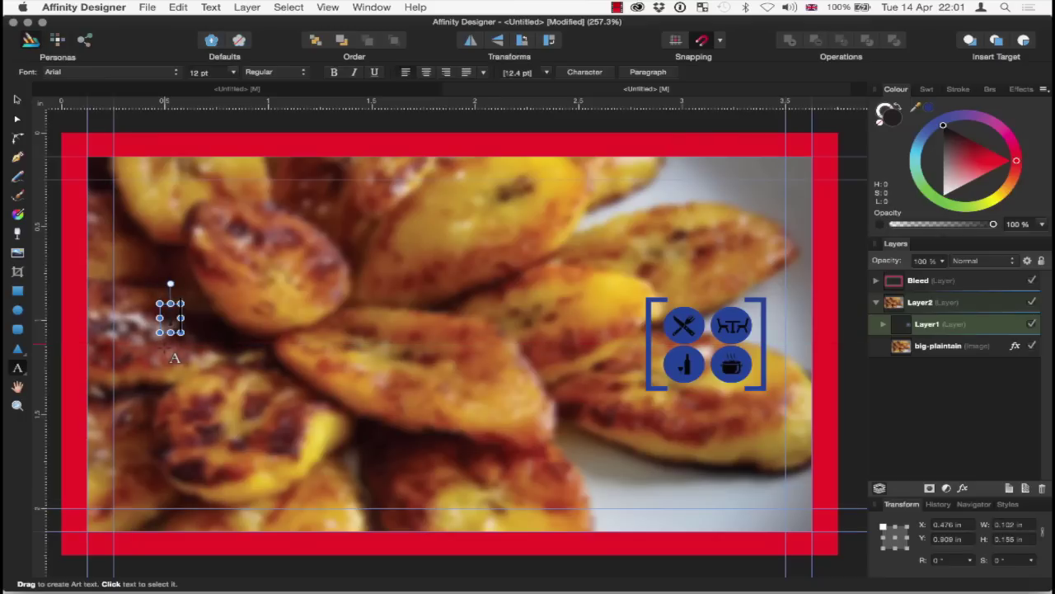
pyautogui.write("OMI'S KITCHEN")
pyautogui.press('Escape')
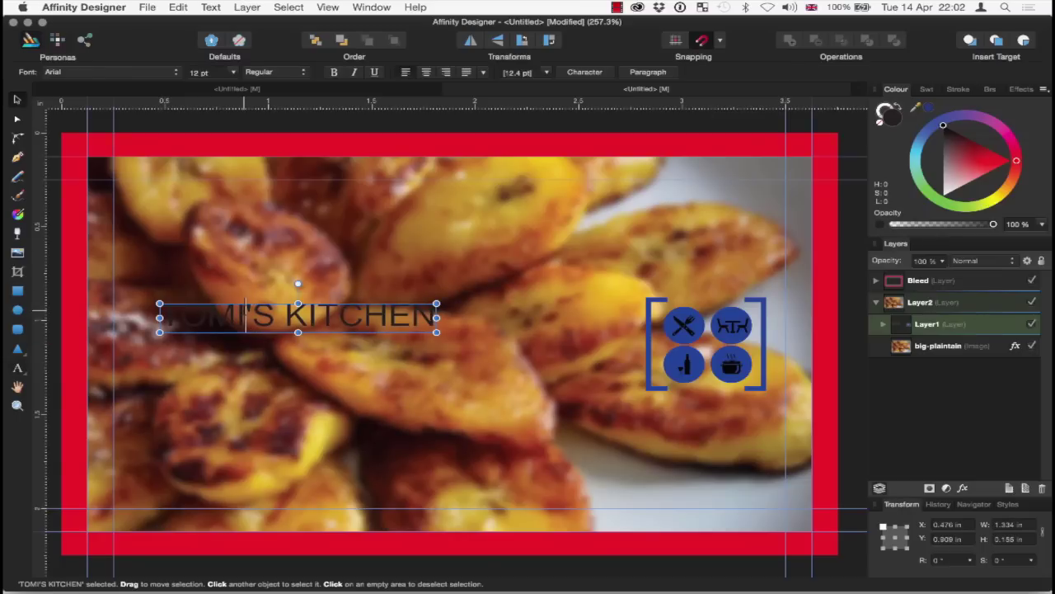
# Set the TOMI'S KITCHEN title in the Impact font
pyautogui.press('t')
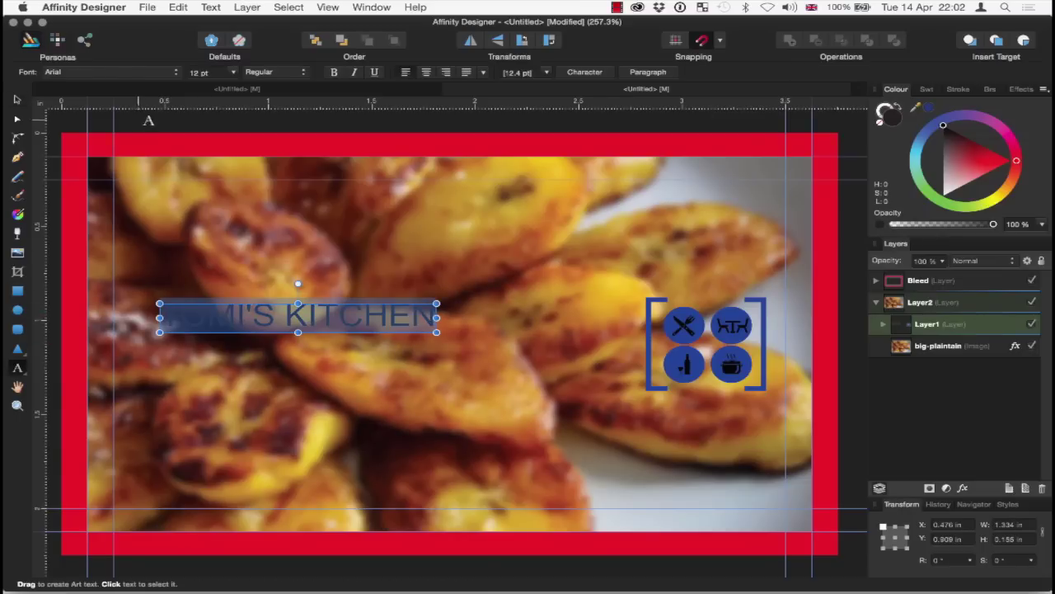
pyautogui.click(135, 73)
pyautogui.scroll(-15, 136, 72)
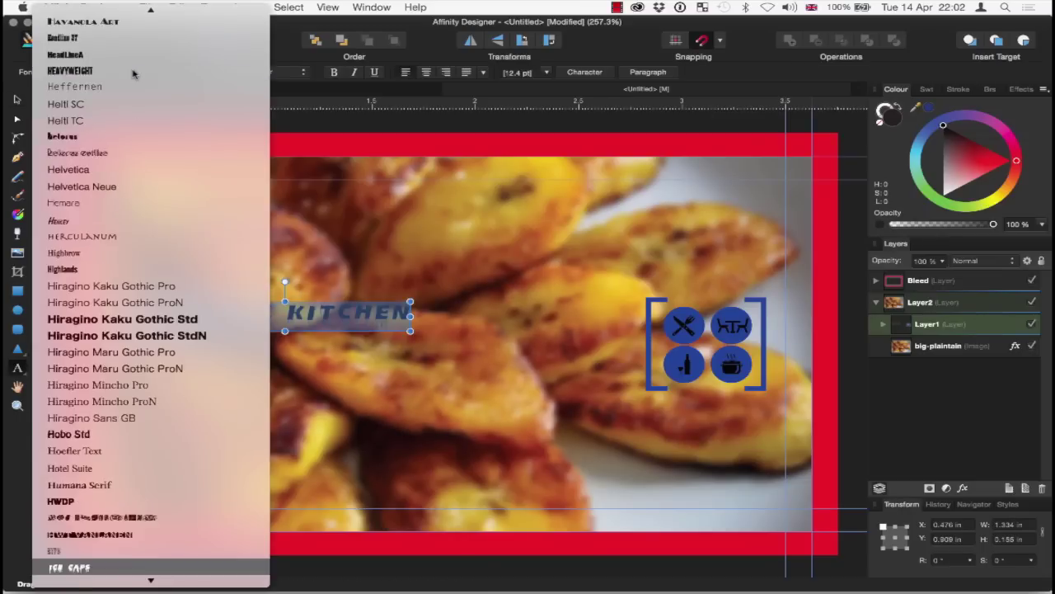
pyautogui.scroll(-12, 120, 361)
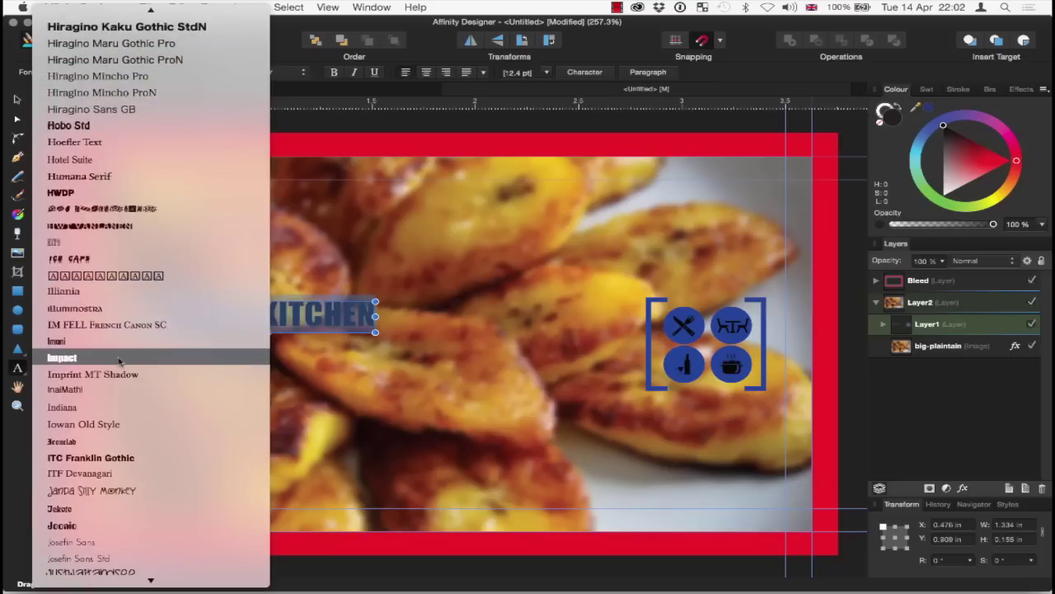
pyautogui.scroll(5, 118, 448)
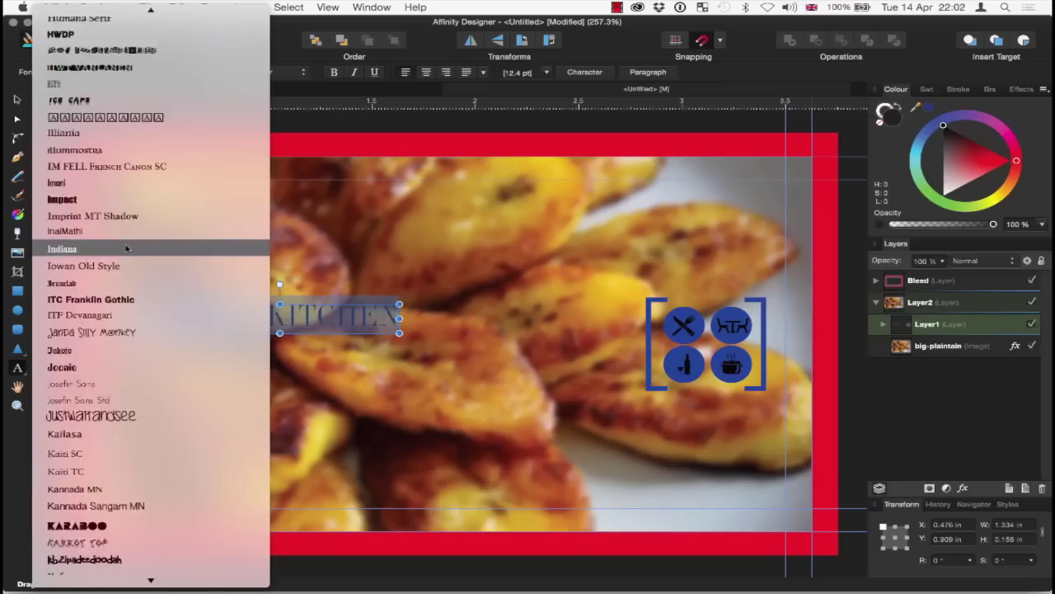
pyautogui.click(124, 337)
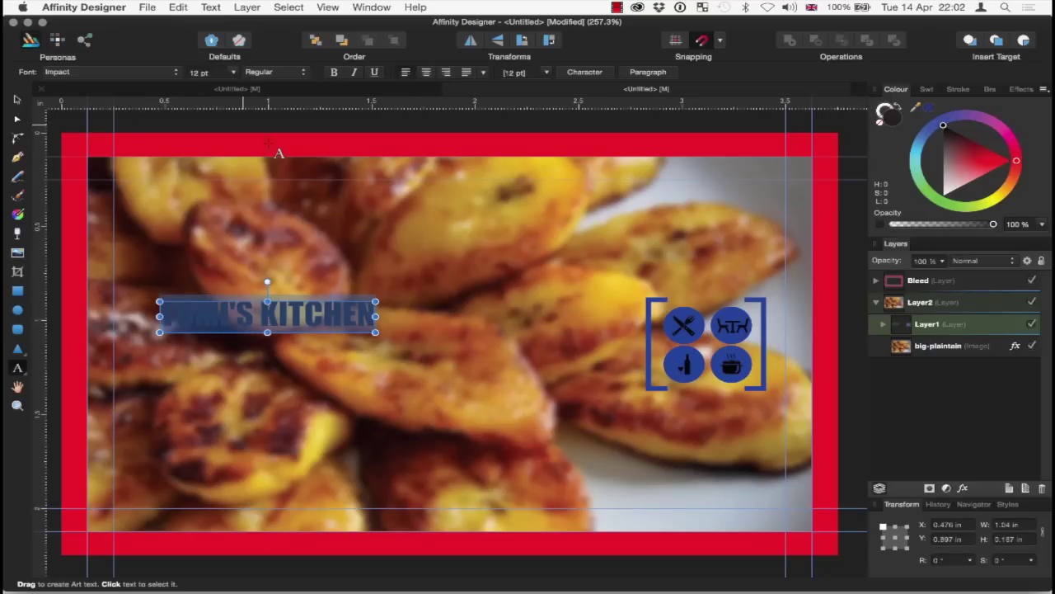
# Scale TOMI'S KITCHEN up to 26.1 pt and position it level with the blue icons
pyautogui.moveTo(375, 332); pyautogui.dragTo(622, 394)
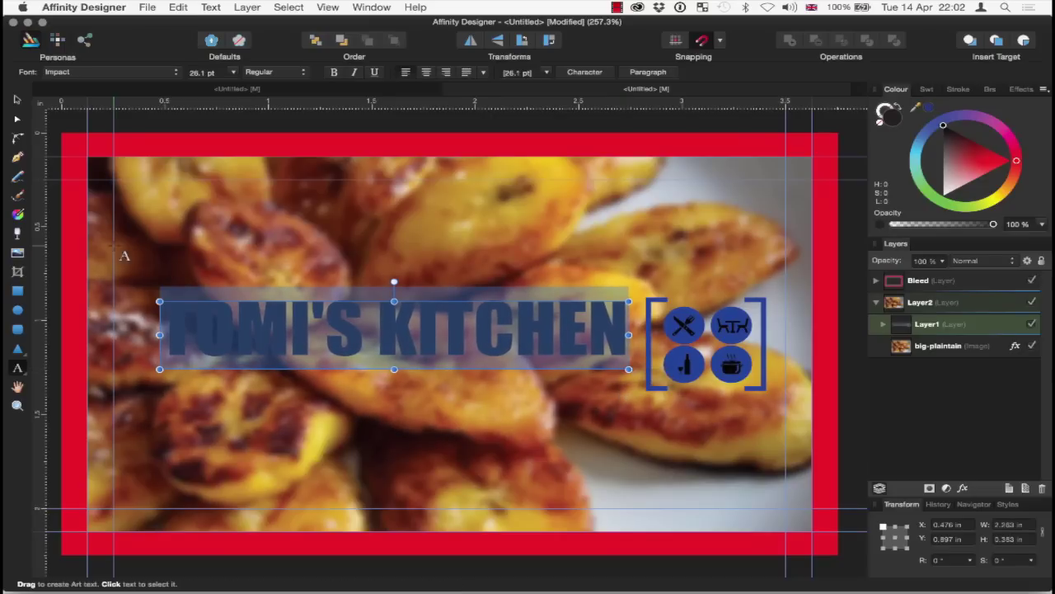
pyautogui.click(16, 99)
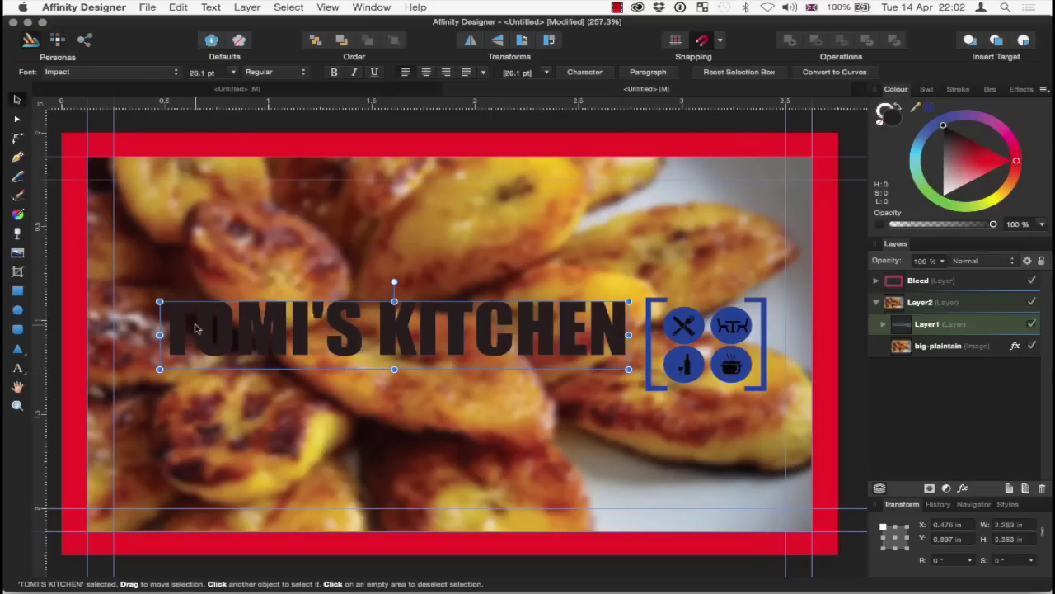
pyautogui.moveTo(187, 328); pyautogui.dragTo(185, 317)
pyautogui.click(353, 255)
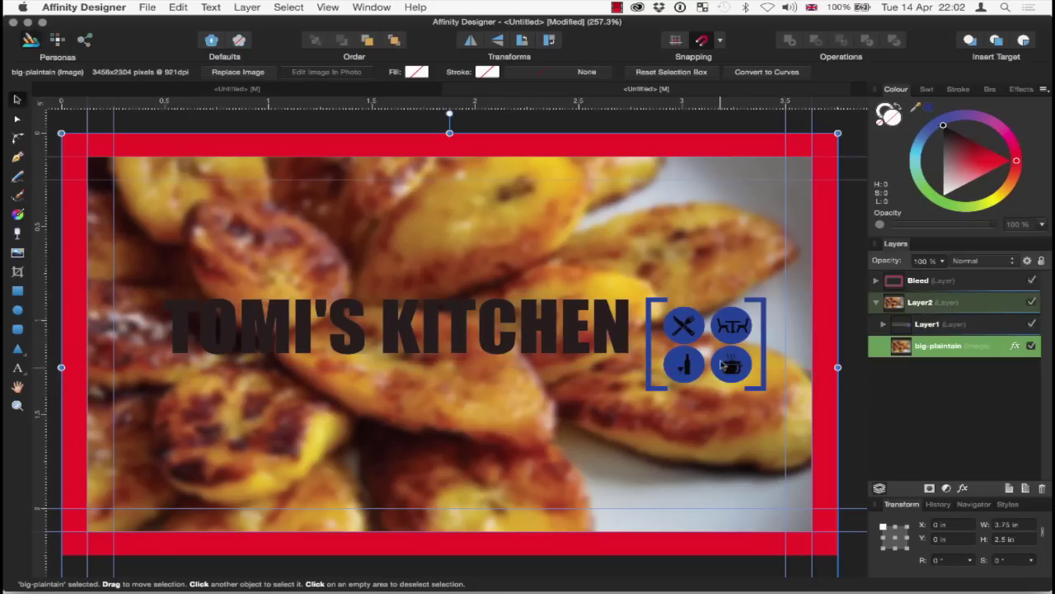
pyautogui.click(544, 328)
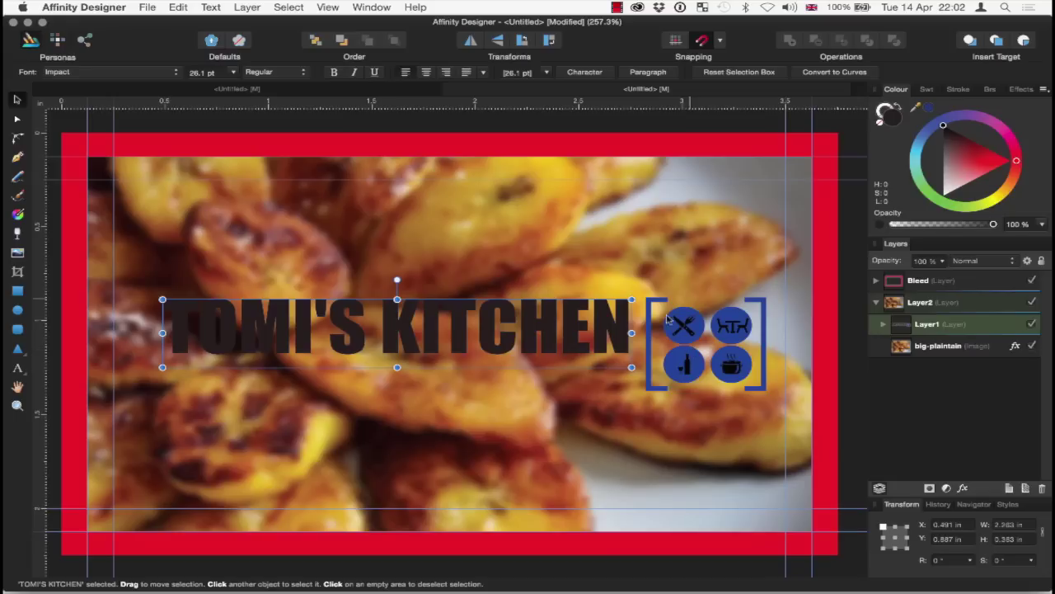
pyautogui.doubleClick(575, 333)
pyautogui.hotkey('ctrl', 'a')
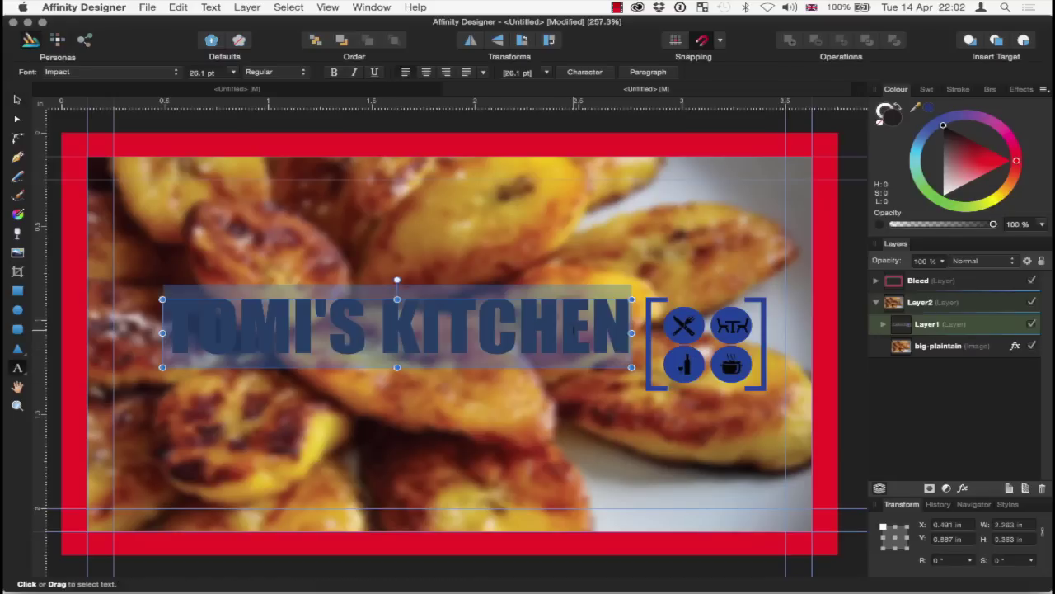
# Sample the icon group's blue and apply it to the whole TOMI'S KITCHEN title
pyautogui.click(602, 237)
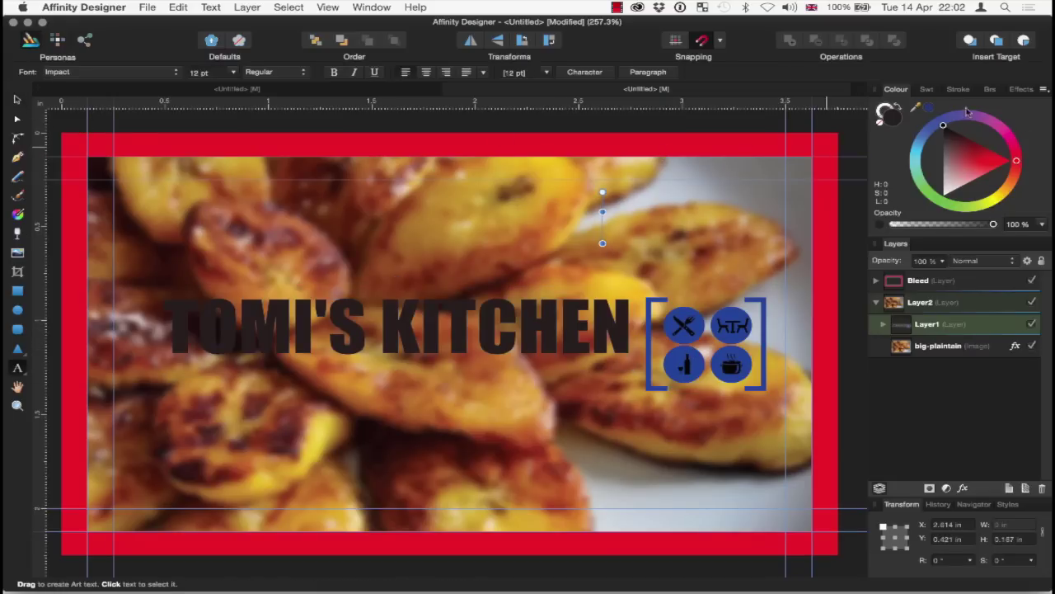
pyautogui.moveTo(929, 108); pyautogui.dragTo(730, 313)
pyautogui.tripleClick(509, 323)
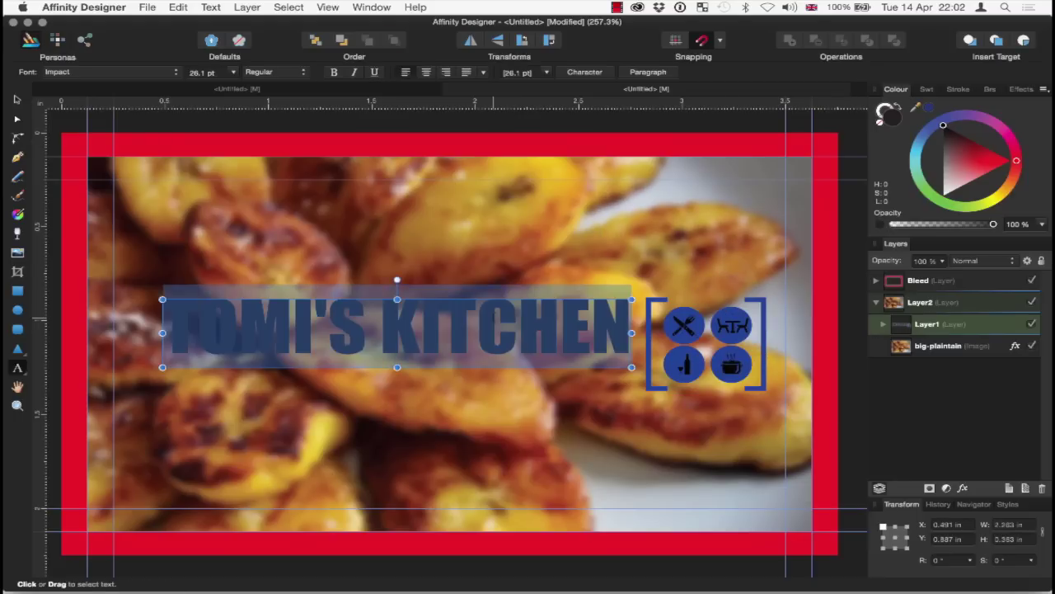
pyautogui.click(930, 108)
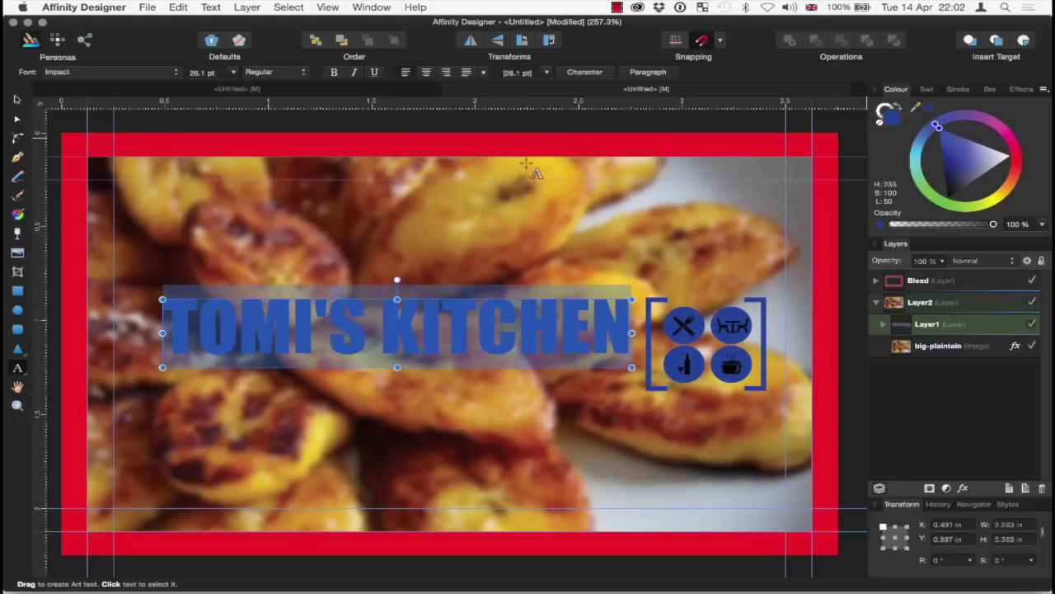
pyautogui.click(17, 100)
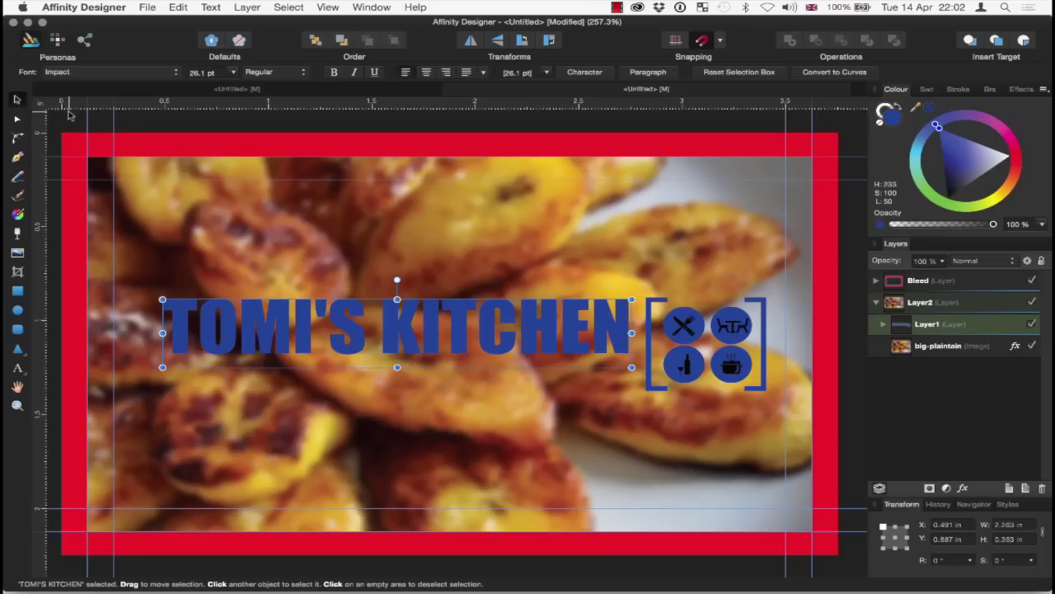
# Reselect the title and try a slight nudge, then undo it
pyautogui.click(174, 195)
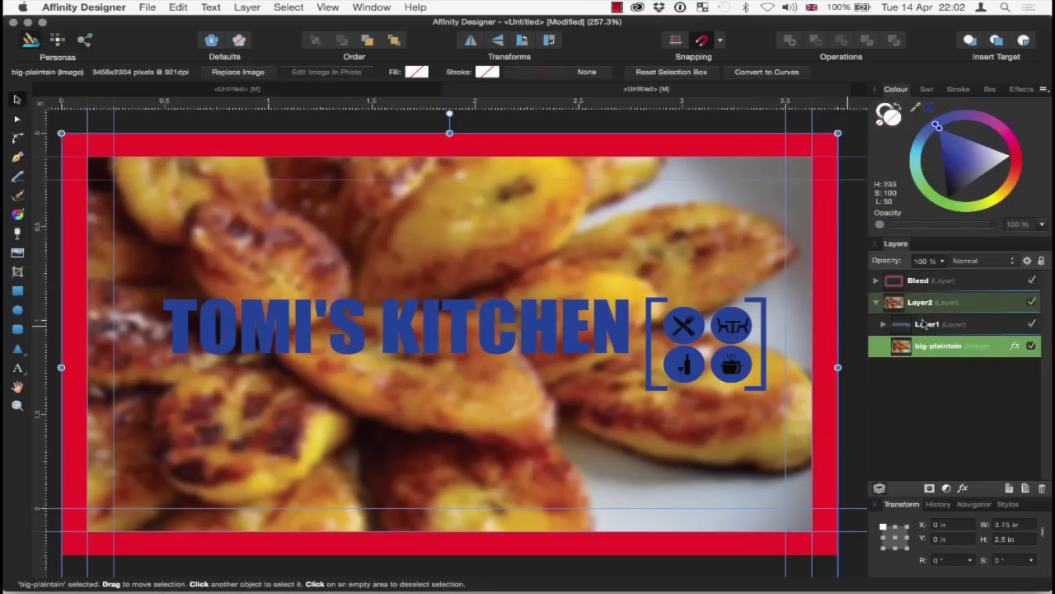
pyautogui.click(546, 320)
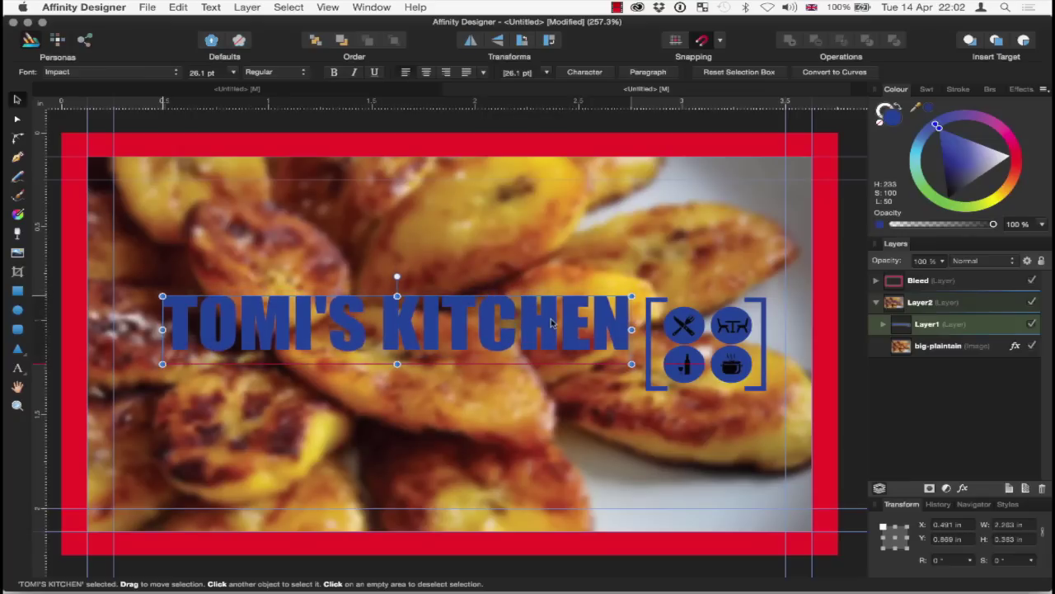
pyautogui.moveTo(553, 328); pyautogui.dragTo(554, 328)
pyautogui.hotkey('ctrl', 'z')
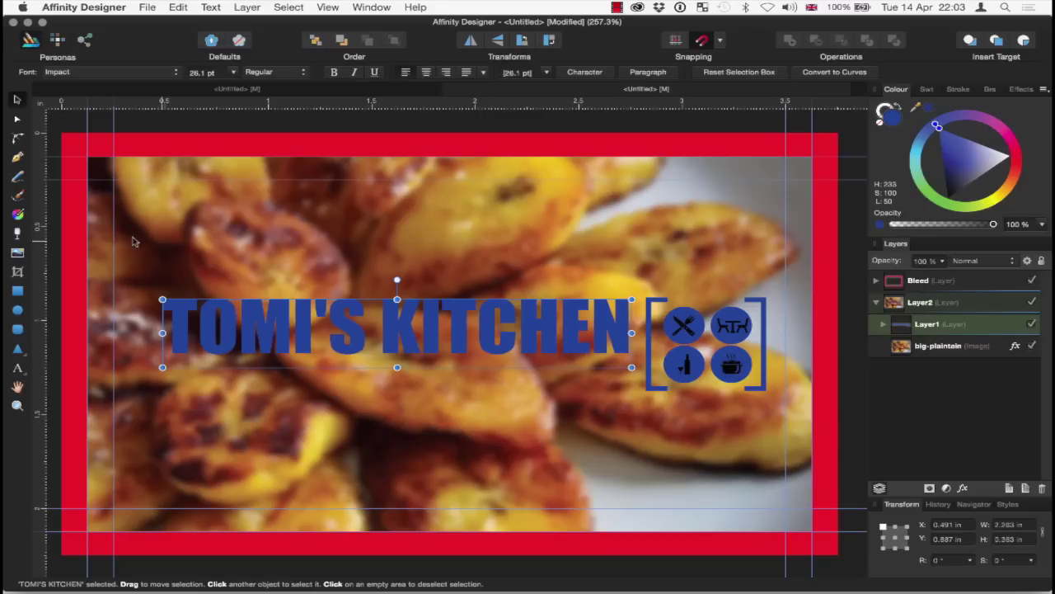
# Type the tagline 'Euro-Afro Fusion' below the title
pyautogui.click(18, 369)
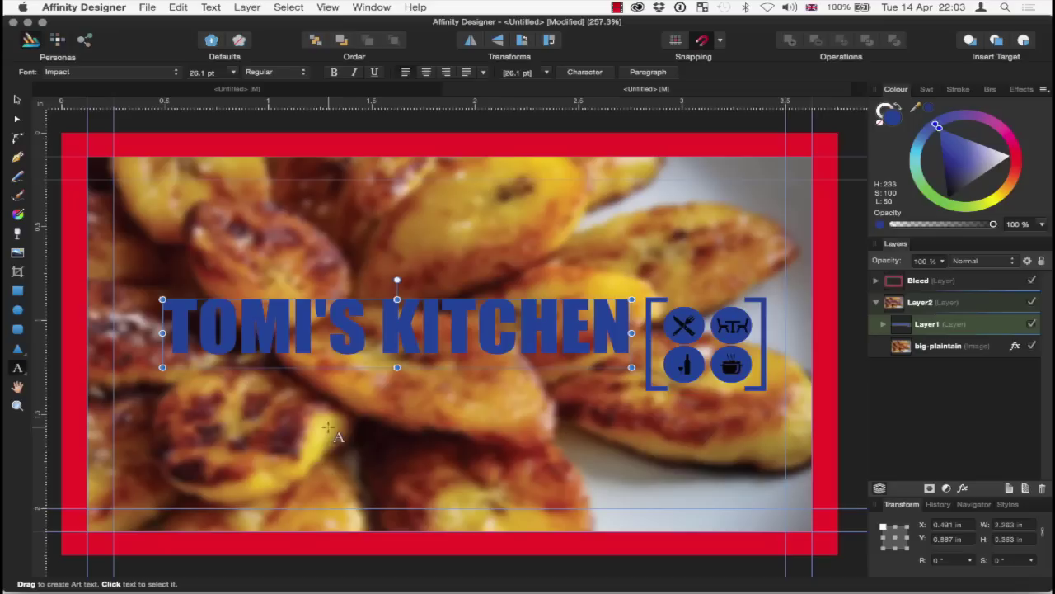
pyautogui.click(373, 410)
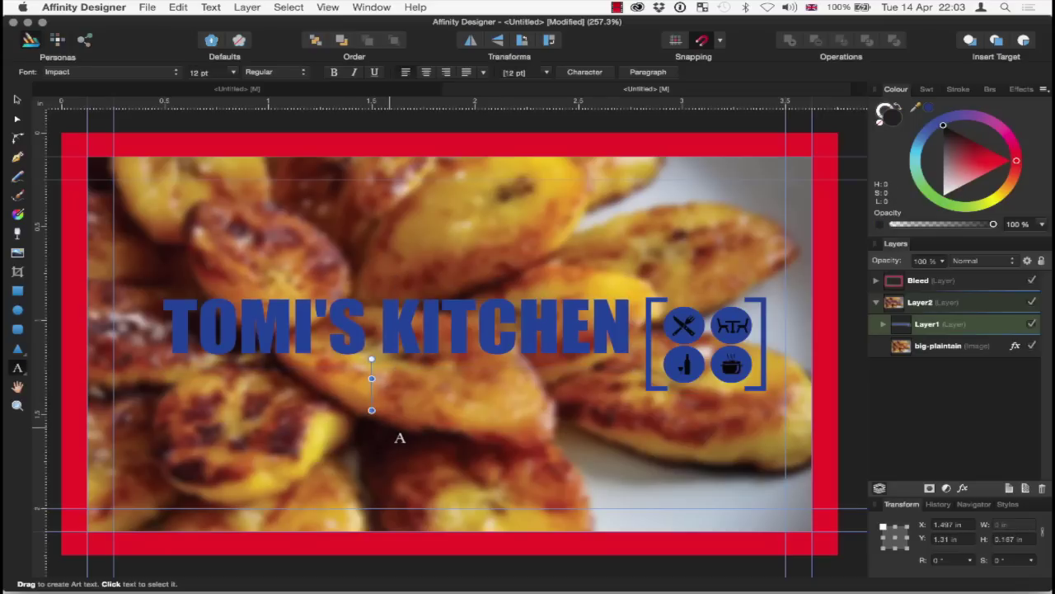
pyautogui.write('Euro-Afro Fusion')
pyautogui.press('Escape')
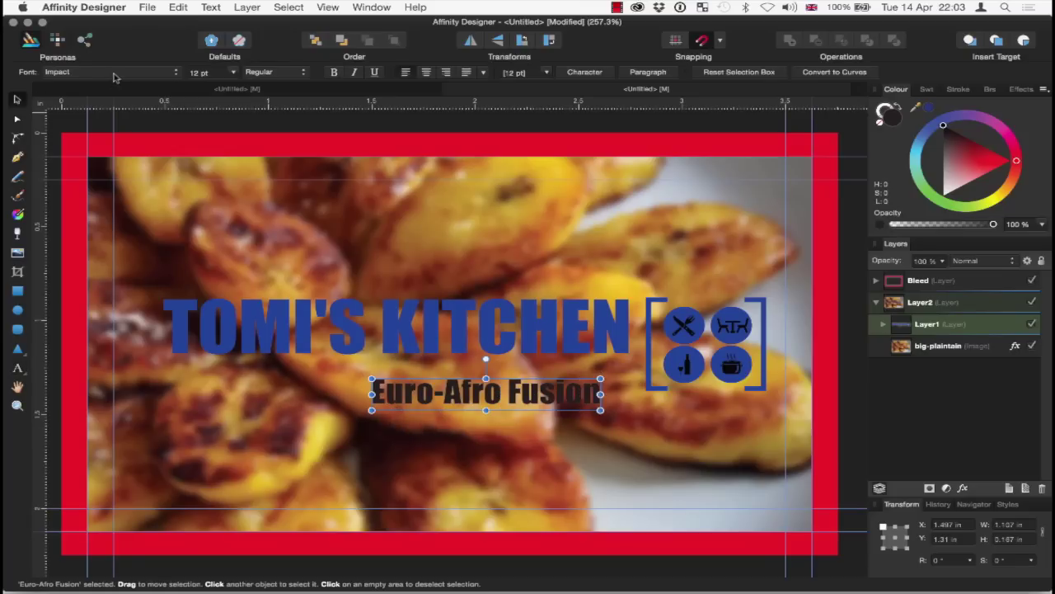
# Set the tagline's font to Elam Park, style Regular
pyautogui.click(122, 72)
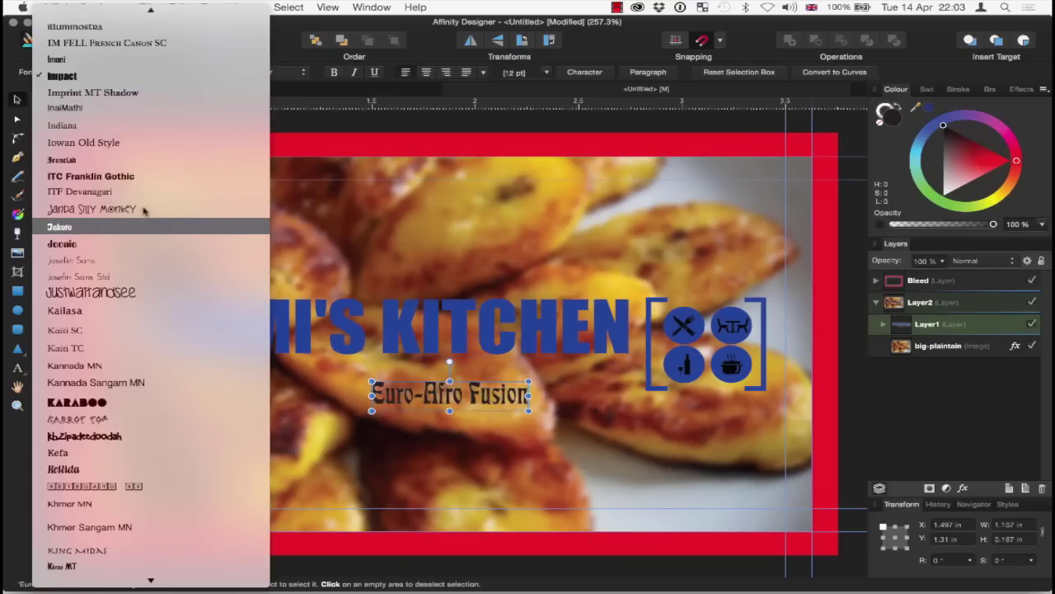
pyautogui.scroll(5, 149, 188)
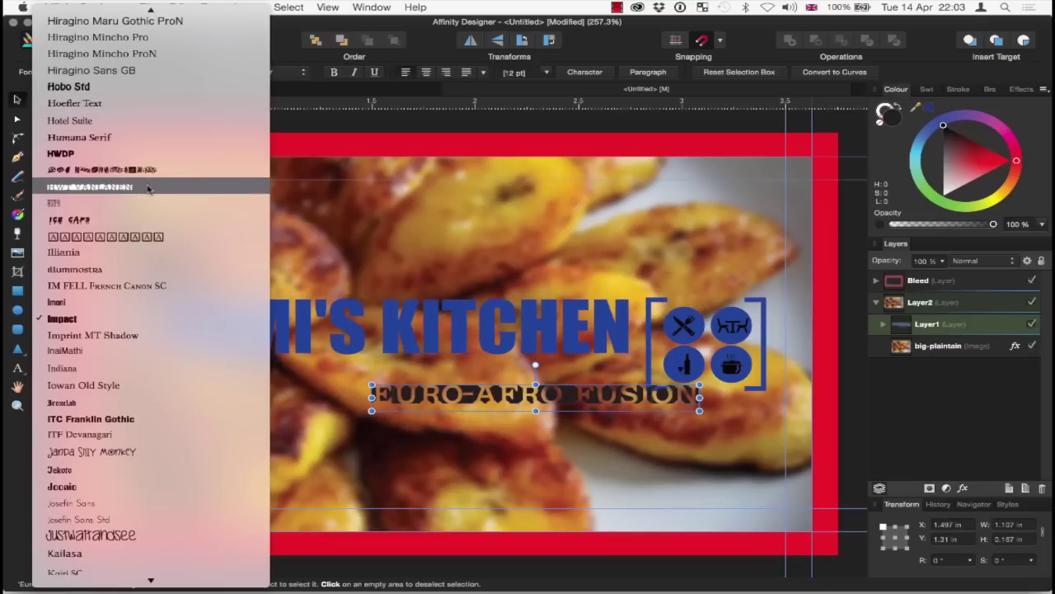
pyautogui.scroll(15, 148, 283)
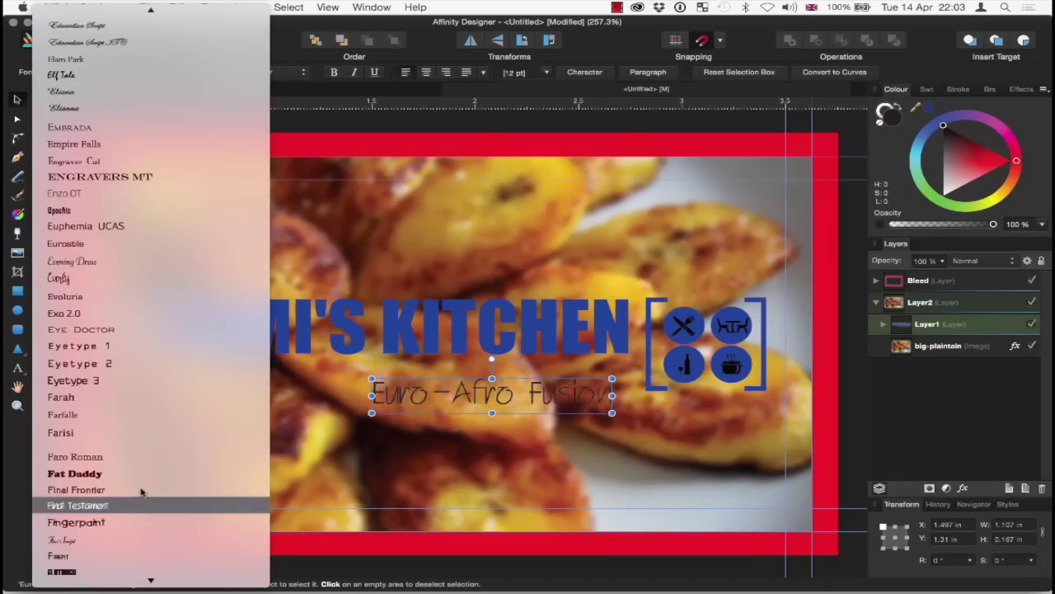
pyautogui.scroll(-1, 142, 328)
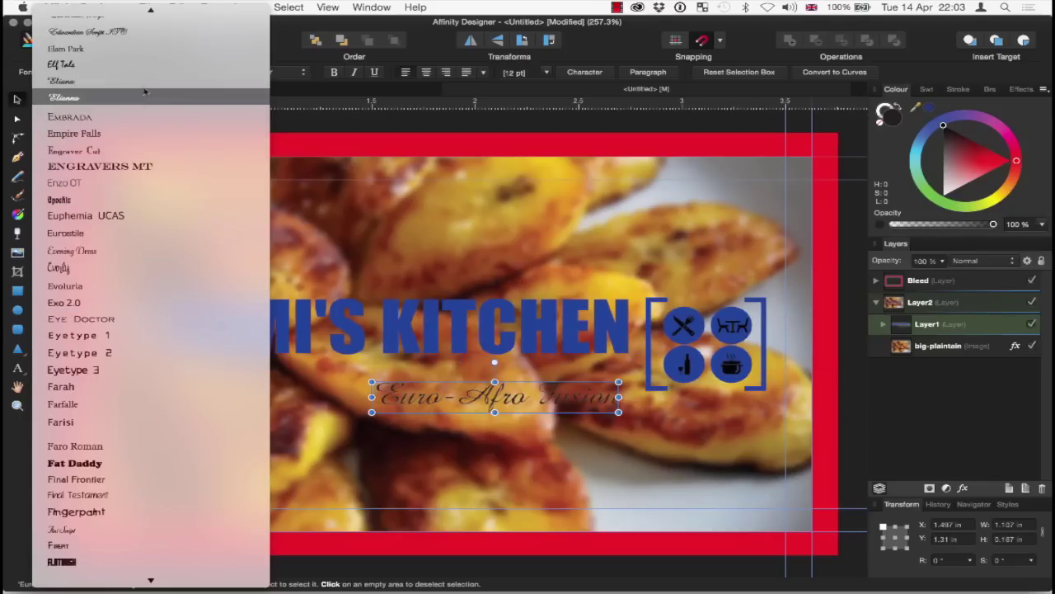
pyautogui.click(139, 51)
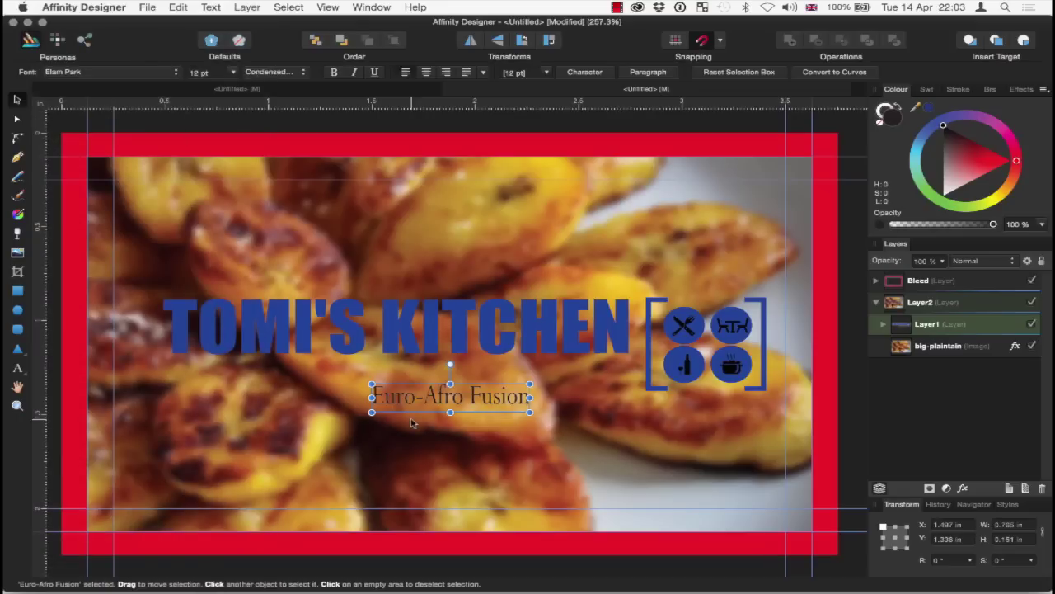
pyautogui.click(271, 71)
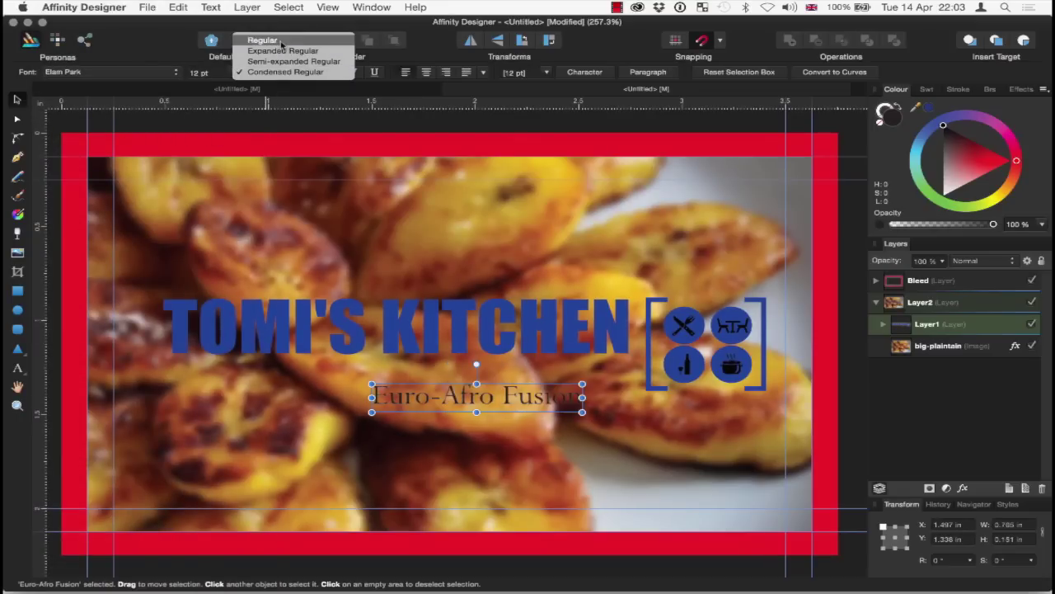
pyautogui.click(262, 39)
# Move the tagline up just under KITCHEN and narrow it slightly
pyautogui.moveTo(474, 394); pyautogui.dragTo(515, 380)
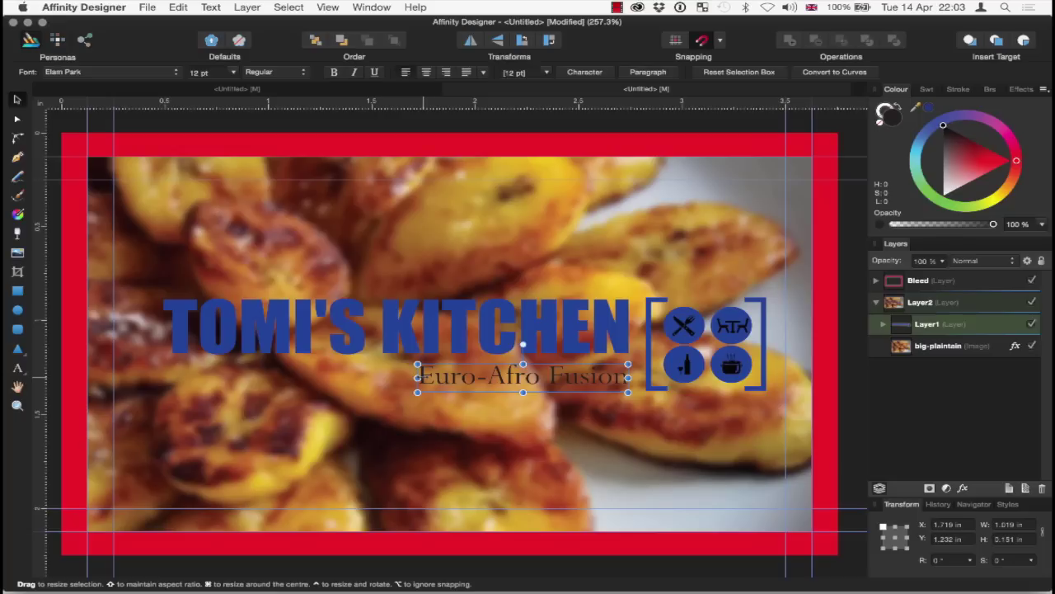
pyautogui.moveTo(418, 378); pyautogui.dragTo(426, 381)
pyautogui.click(530, 449)
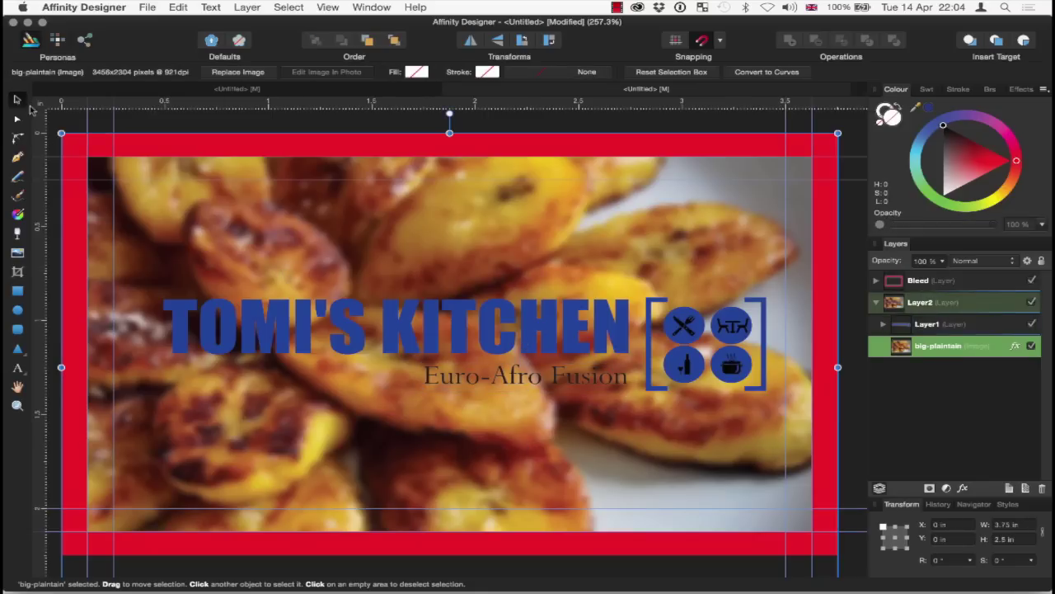
# Select the title group in Layer1 and shift it slightly left
pyautogui.click(973, 301)
pyautogui.click(965, 324)
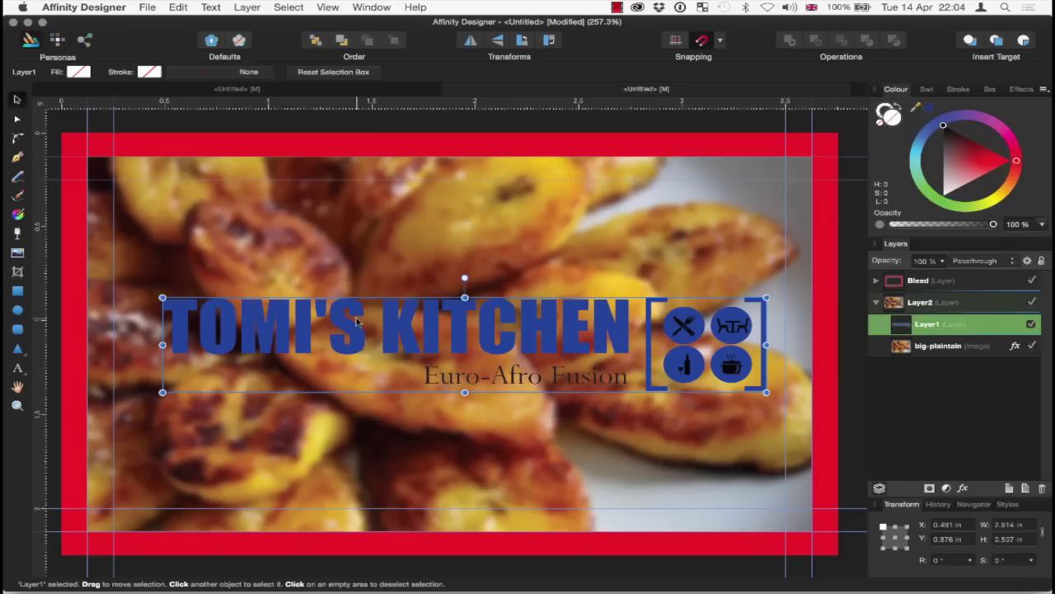
pyautogui.moveTo(180, 328); pyautogui.dragTo(169, 328)
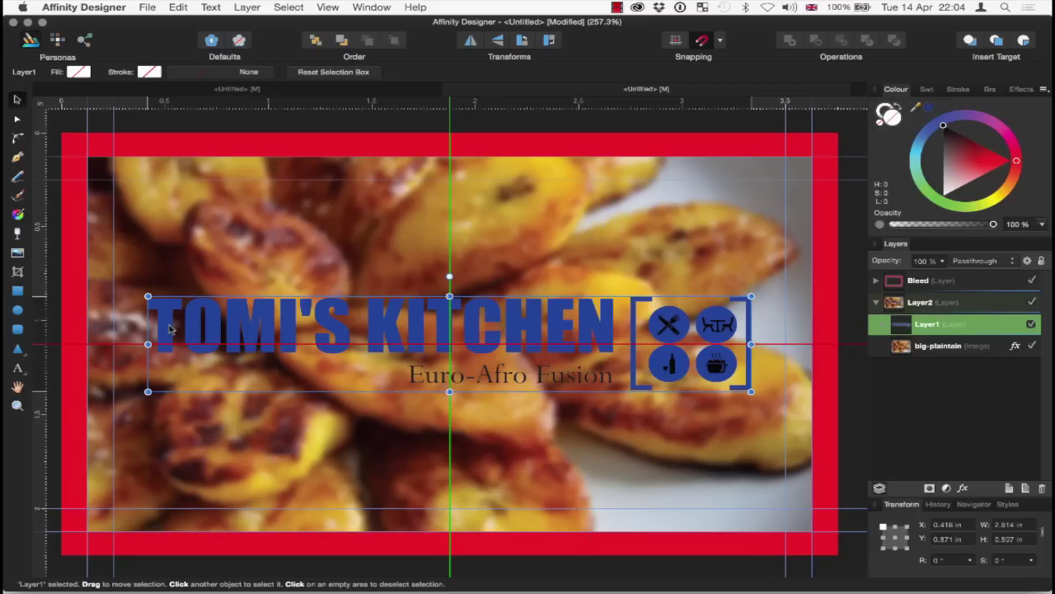
pyautogui.moveTo(169, 328); pyautogui.dragTo(169, 328)
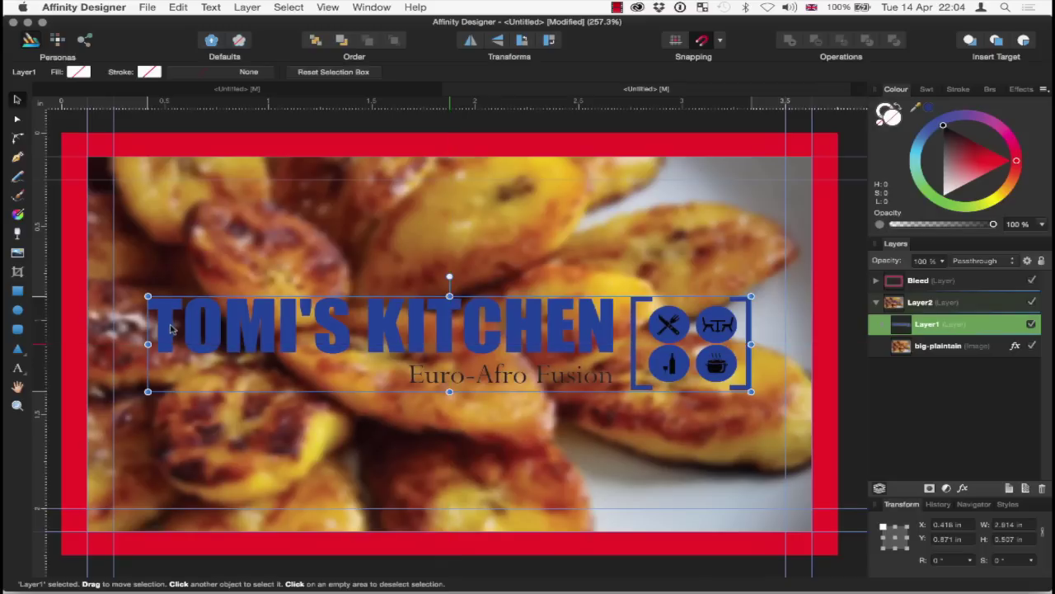
pyautogui.click(766, 333)
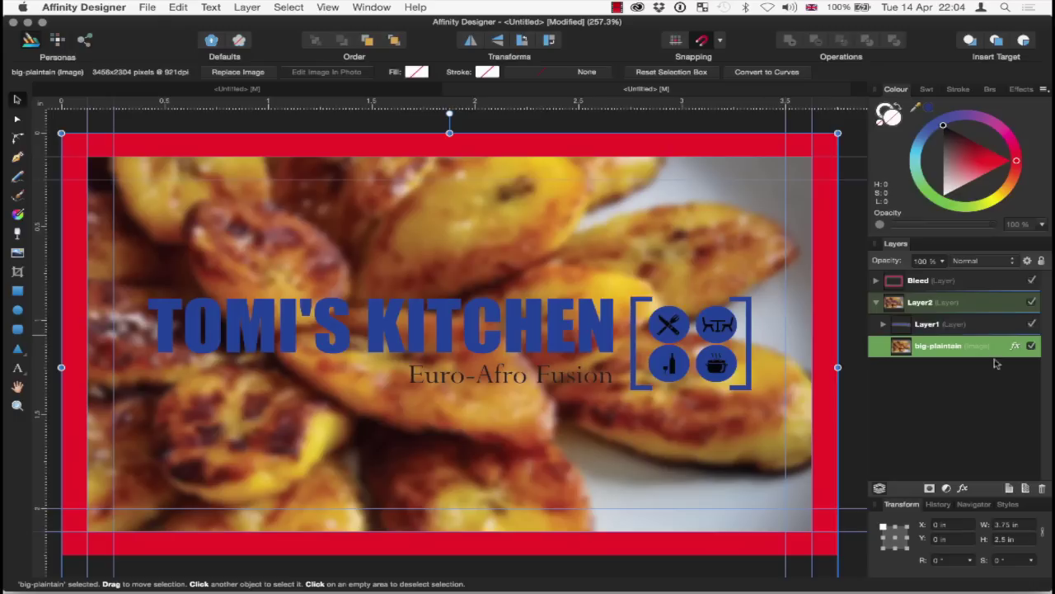
# Reselect the title group and start renaming Layer1 inside Layer2
pyautogui.click(968, 323)
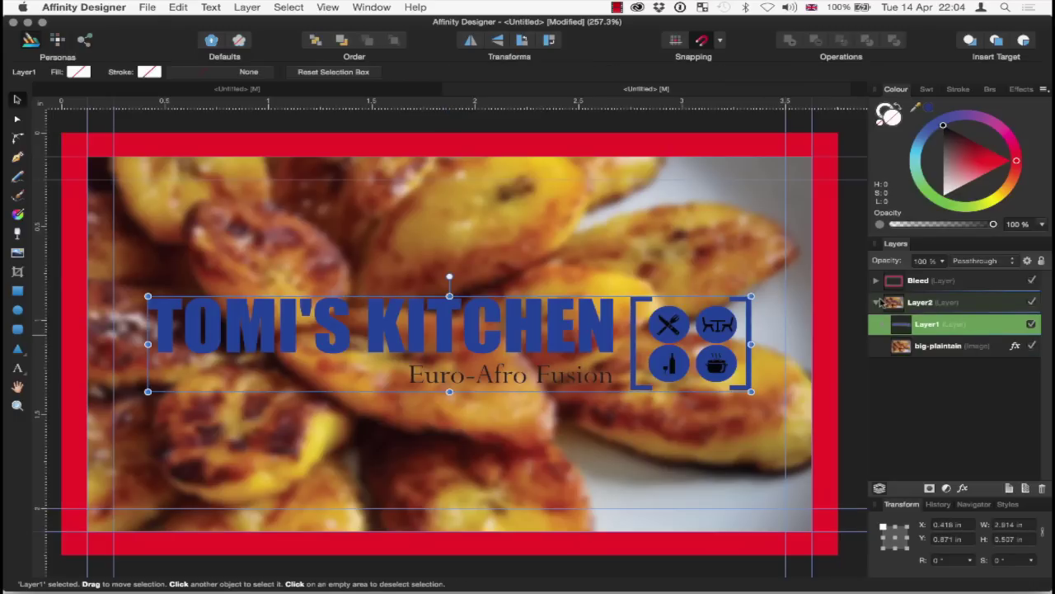
pyautogui.click(879, 303)
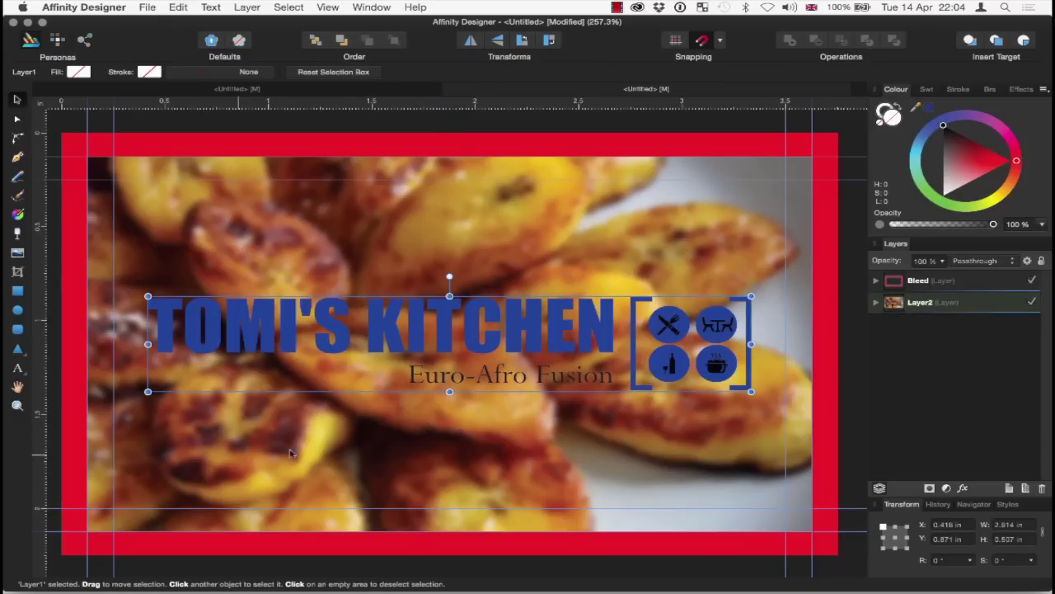
pyautogui.click(877, 302)
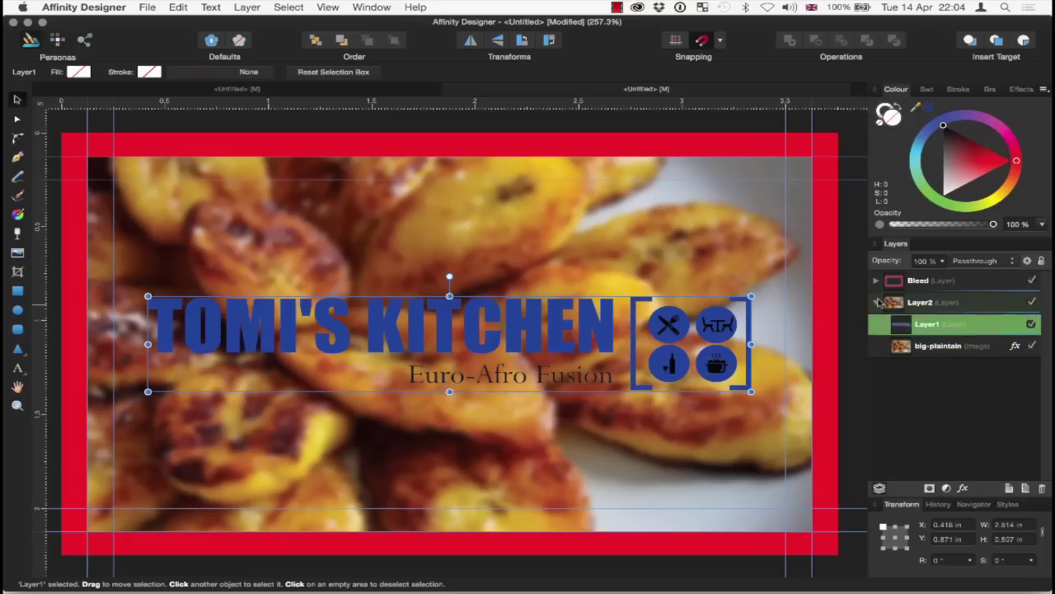
pyautogui.doubleClick(968, 328)
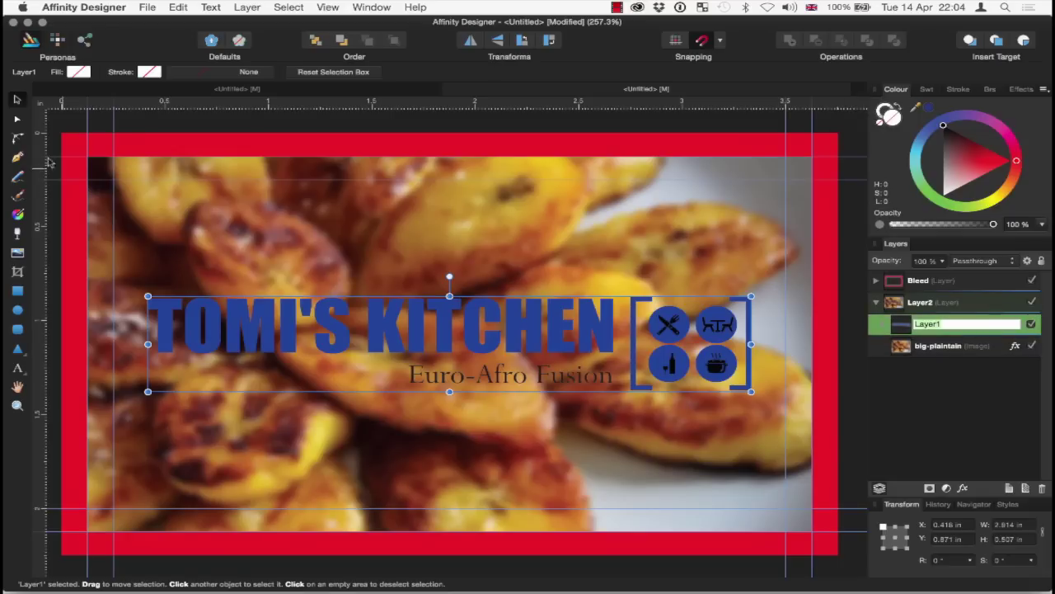
pyautogui.click(20, 370)
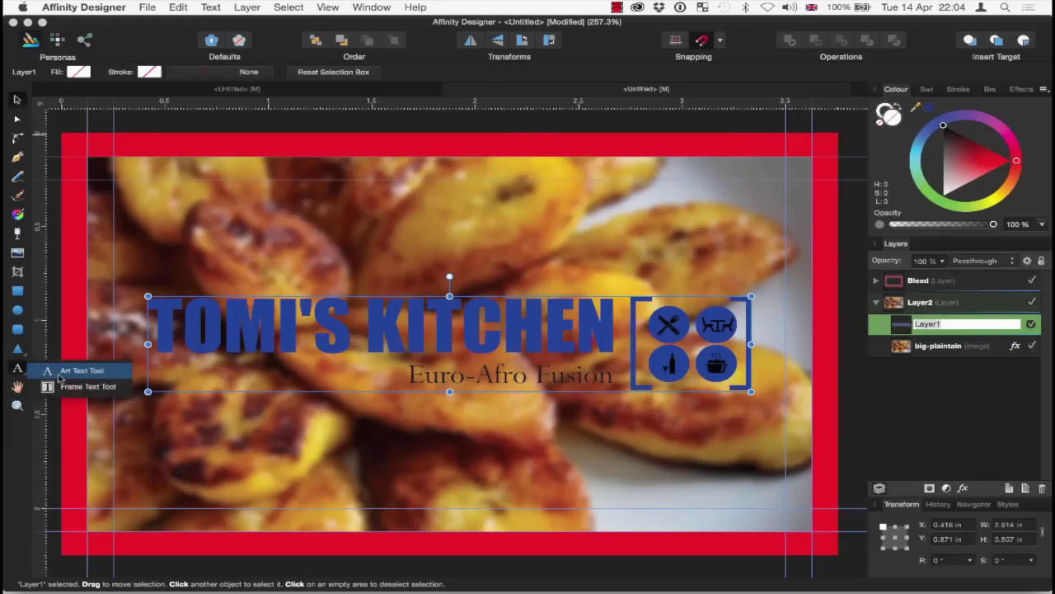
pyautogui.click(61, 375)
pyautogui.click(140, 452)
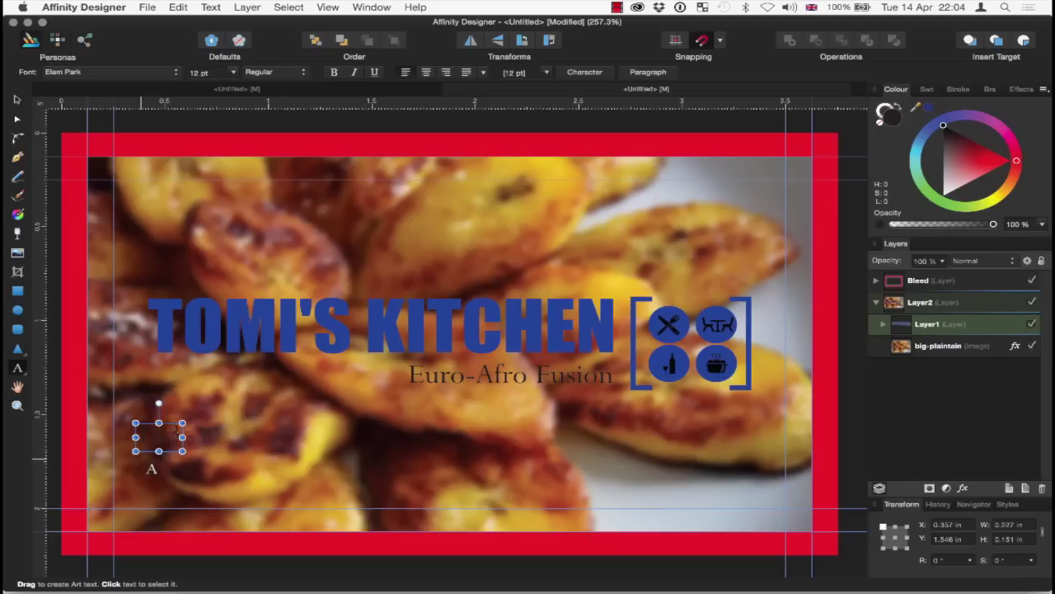
pyautogui.write('123 High Street')
pyautogui.press('Return')
pyautogui.write('London')
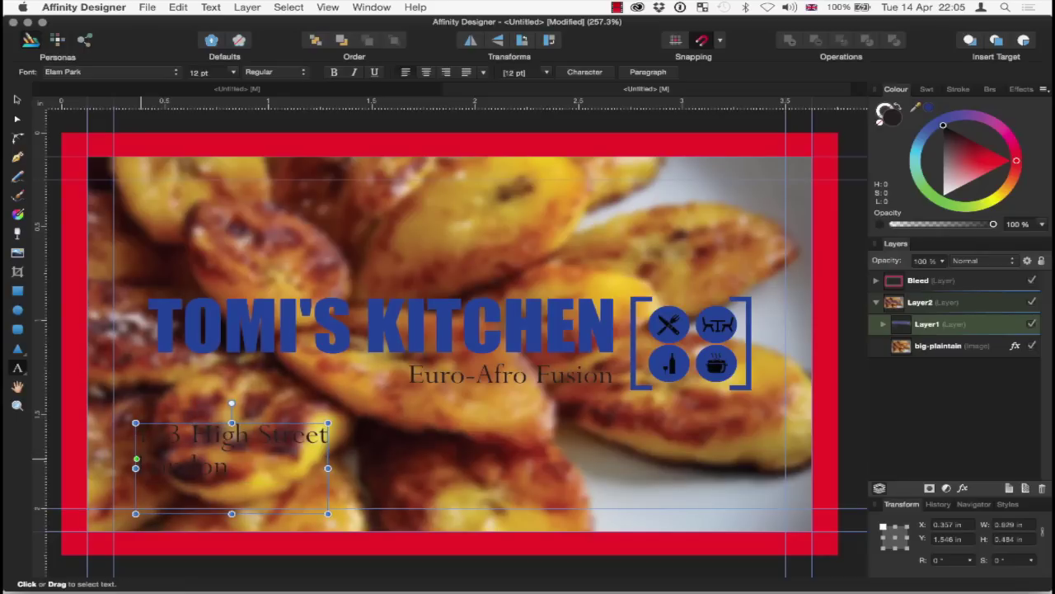
pyautogui.press('Return')
pyautogui.write('SE18 4EL')
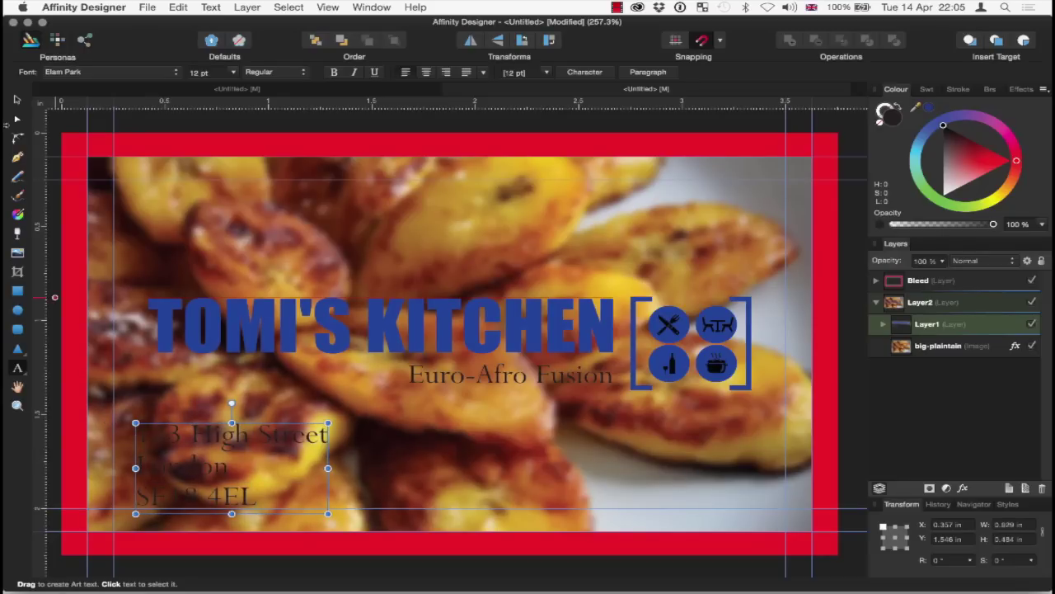
pyautogui.press('Escape')
# Select all of the three-line address text for editing
pyautogui.click(249, 486)
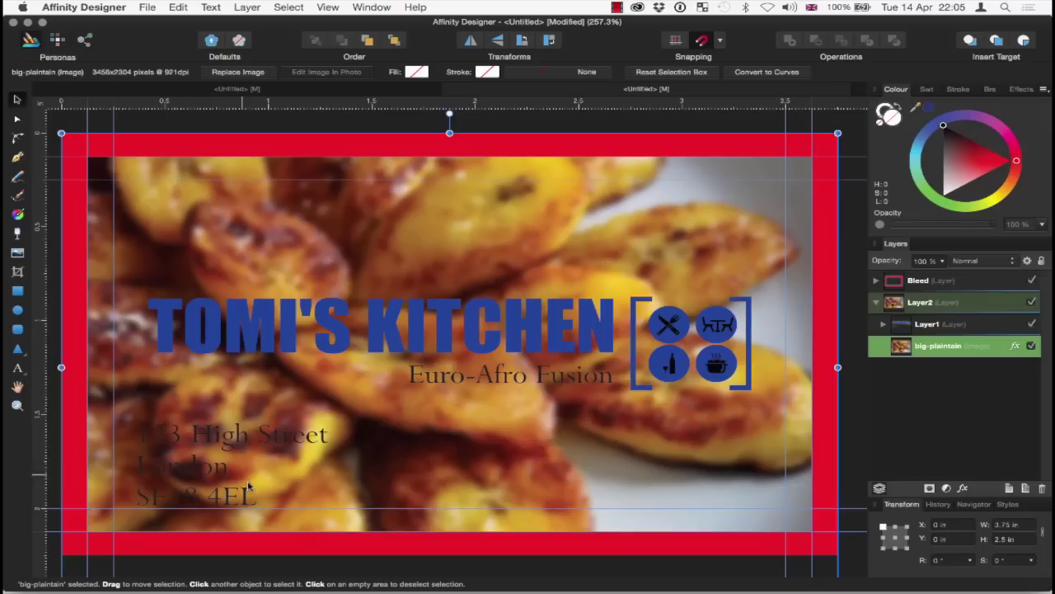
pyautogui.click(186, 449)
pyautogui.click(186, 450)
pyautogui.doubleClick(256, 495)
pyautogui.moveTo(249, 494); pyautogui.dragTo(91, 418)
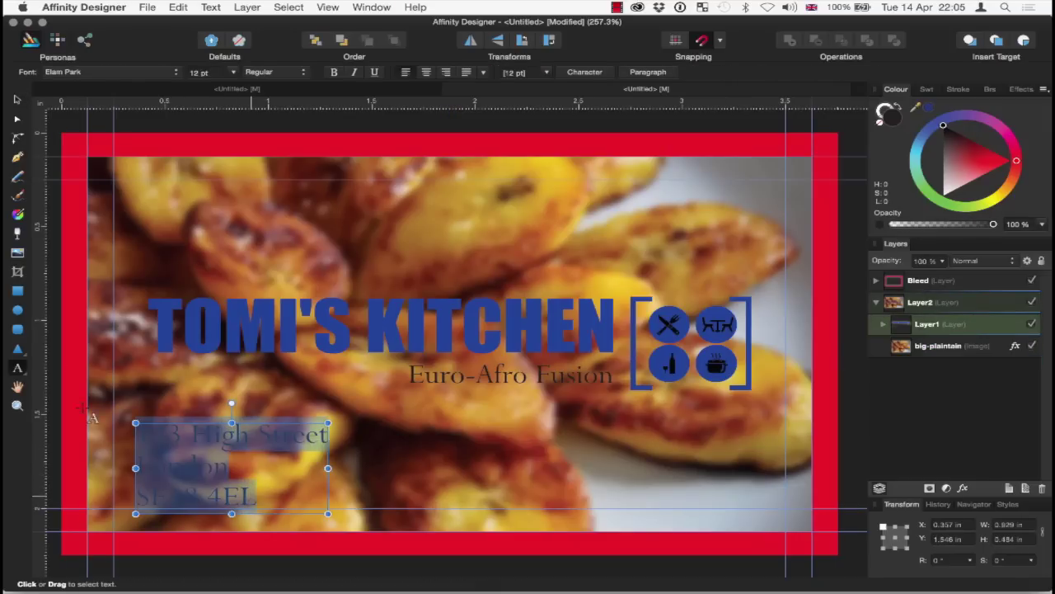
# Set the address in Arial Bold and scale it down to about 6 pt
pyautogui.click(132, 73)
pyautogui.scroll(15, 129, 77)
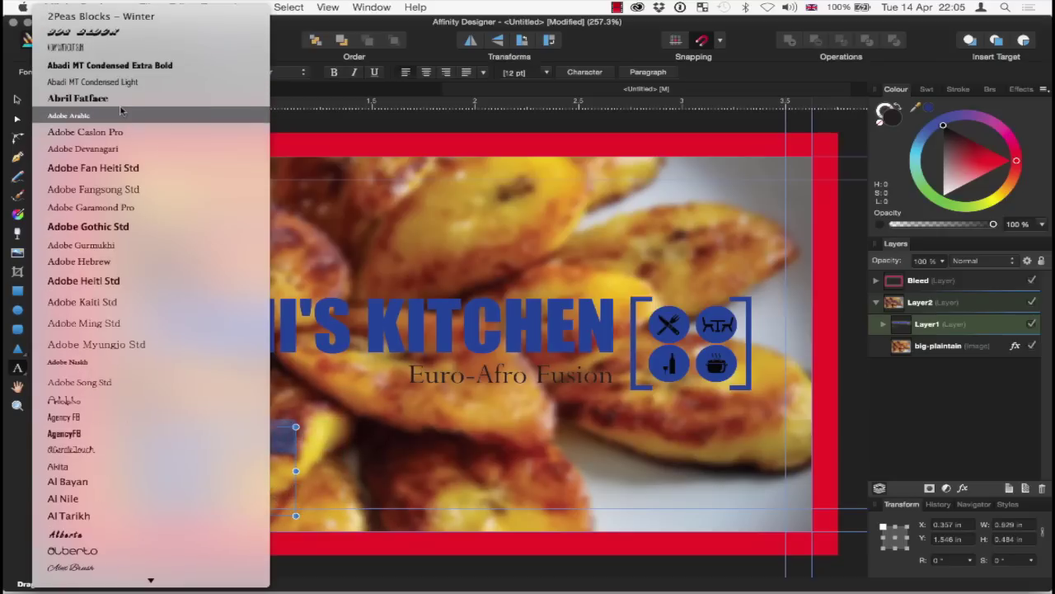
pyautogui.scroll(-6, 83, 536)
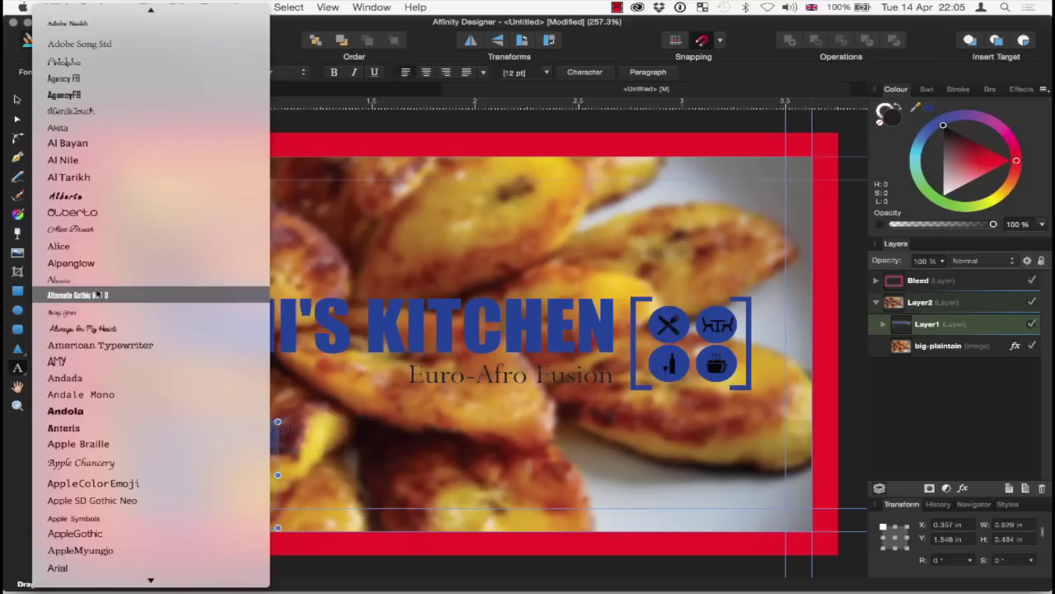
pyautogui.click(72, 573)
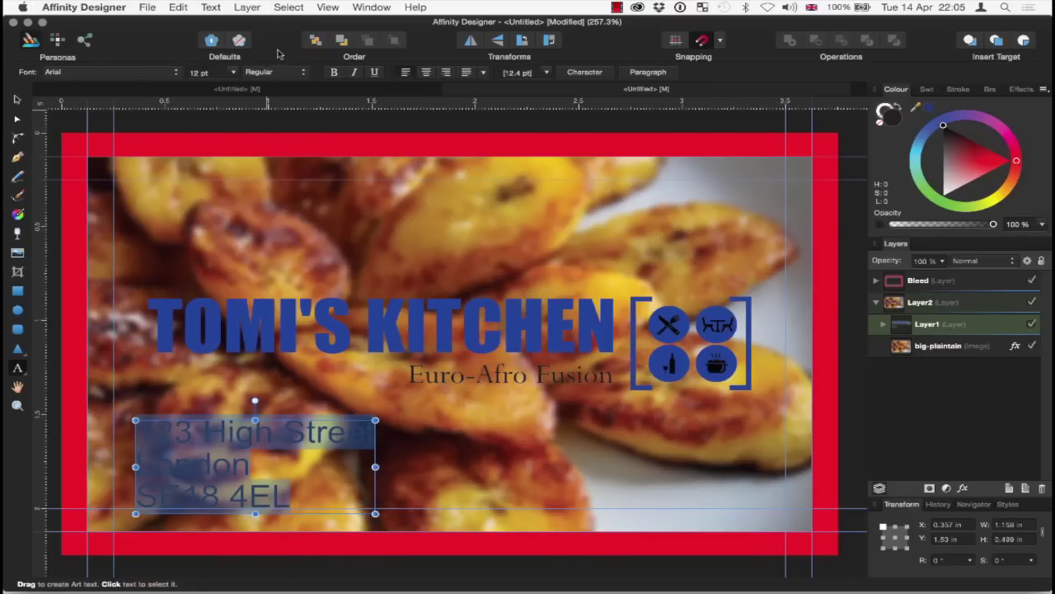
pyautogui.click(262, 73)
pyautogui.click(256, 92)
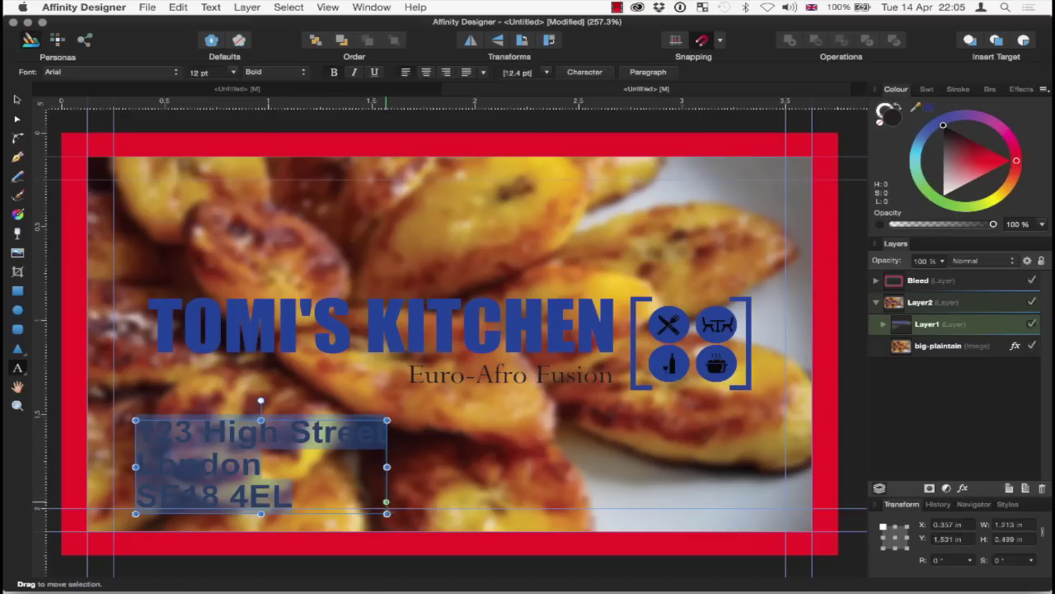
pyautogui.moveTo(386, 466); pyautogui.dragTo(263, 466)
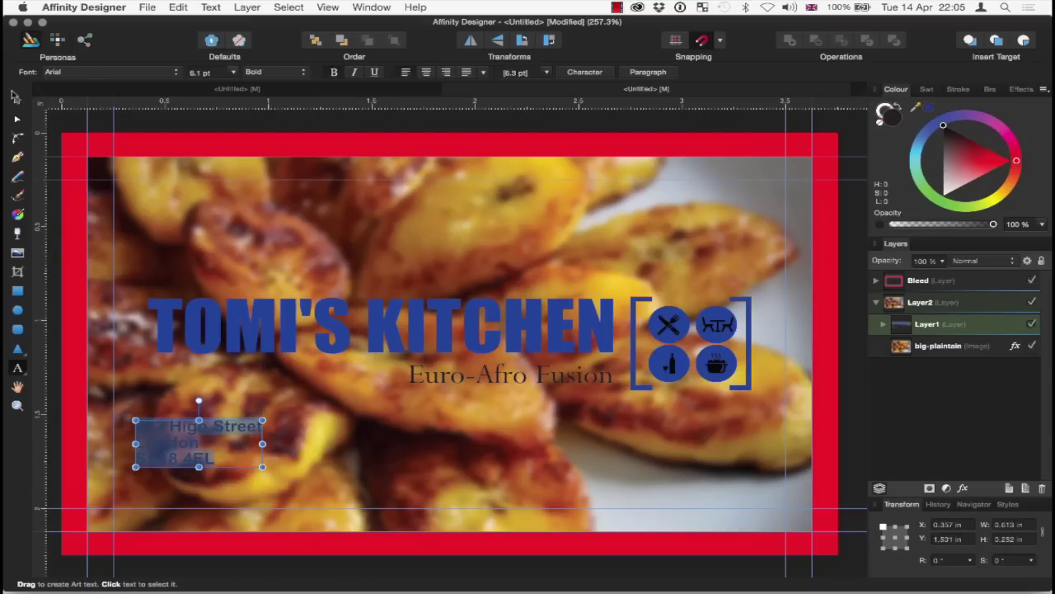
pyautogui.click(17, 99)
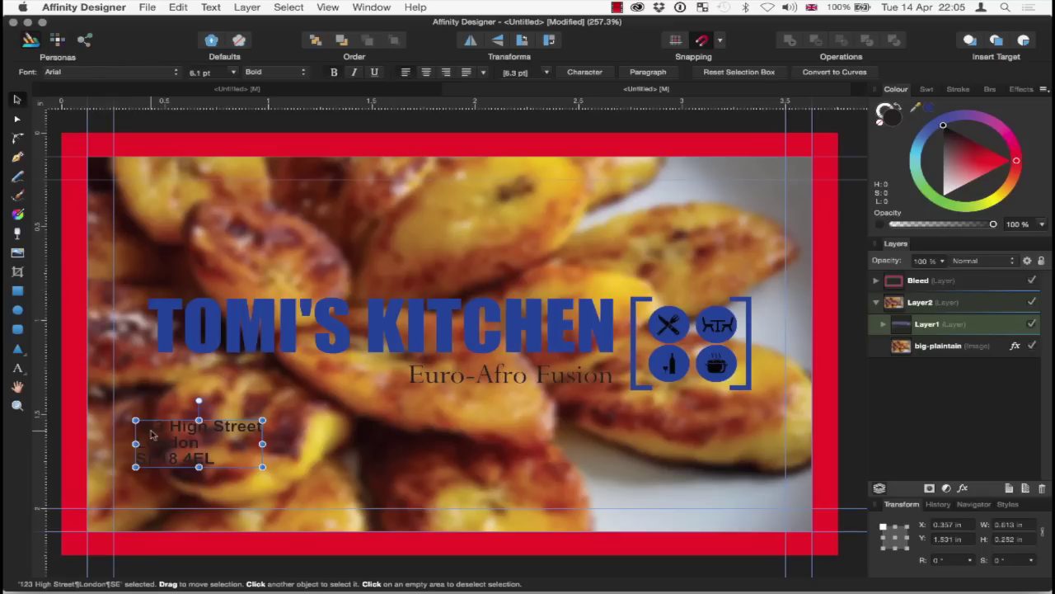
# Drag the address block down-left to X 0.25 in, Y 1.748 in
pyautogui.moveTo(177, 427); pyautogui.dragTo(161, 461)
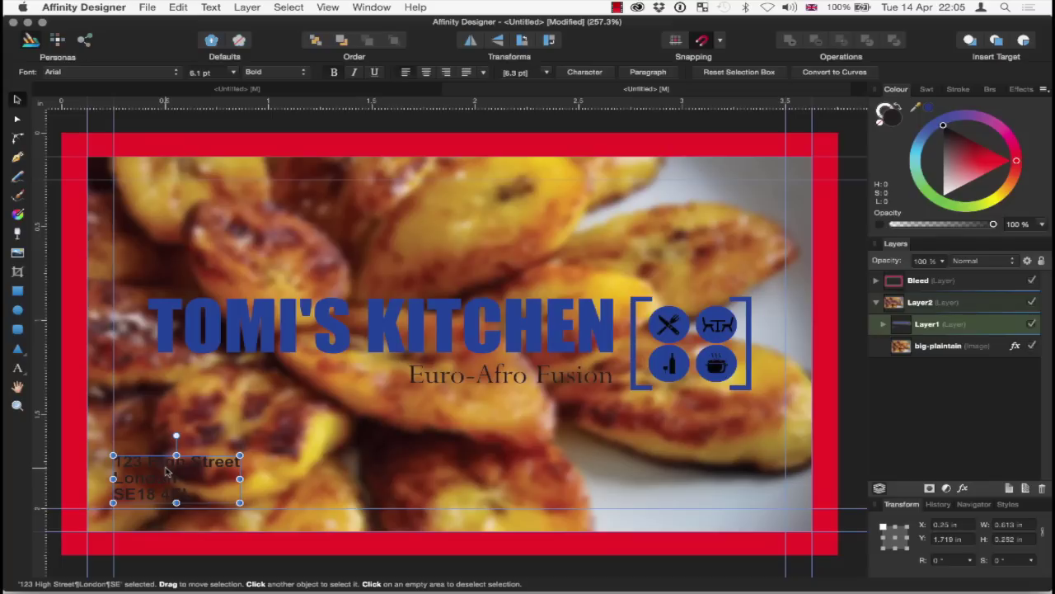
pyautogui.click(343, 460)
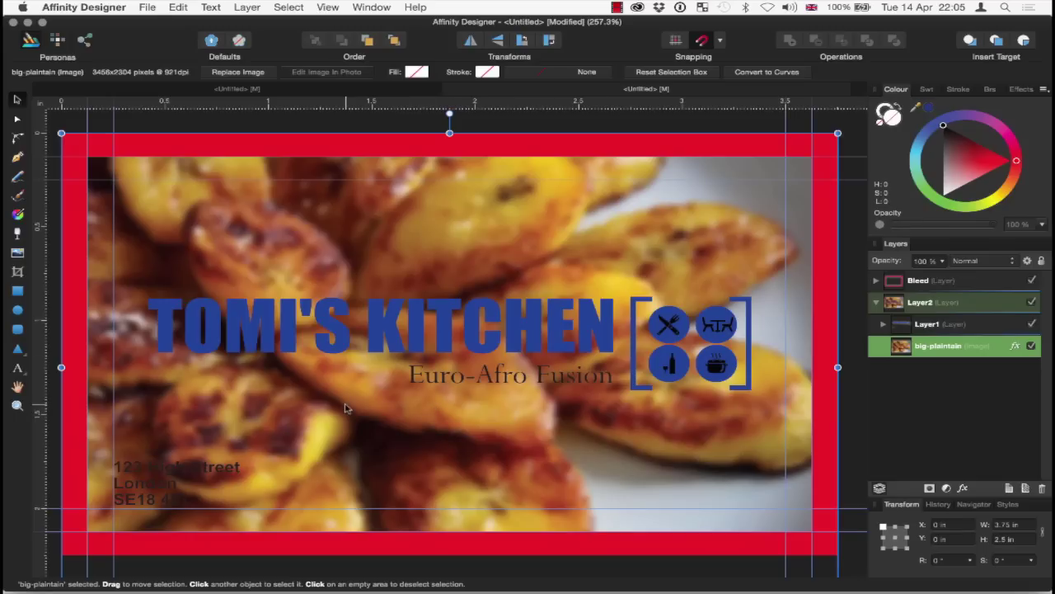
pyautogui.click(159, 473)
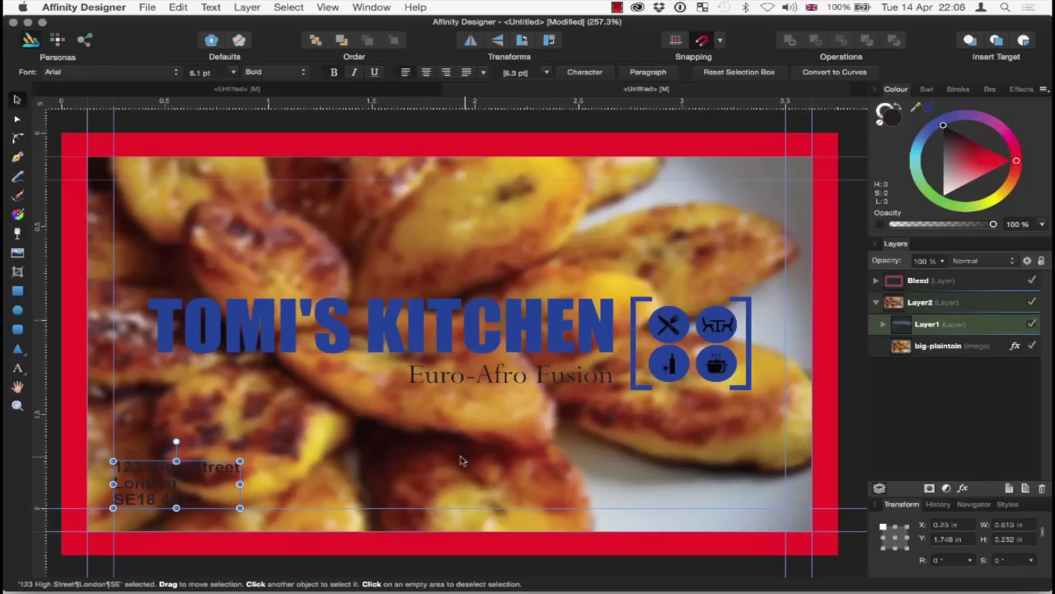
# Set the big-plaintain background photo's opacity to 84%
pyautogui.click(950, 353)
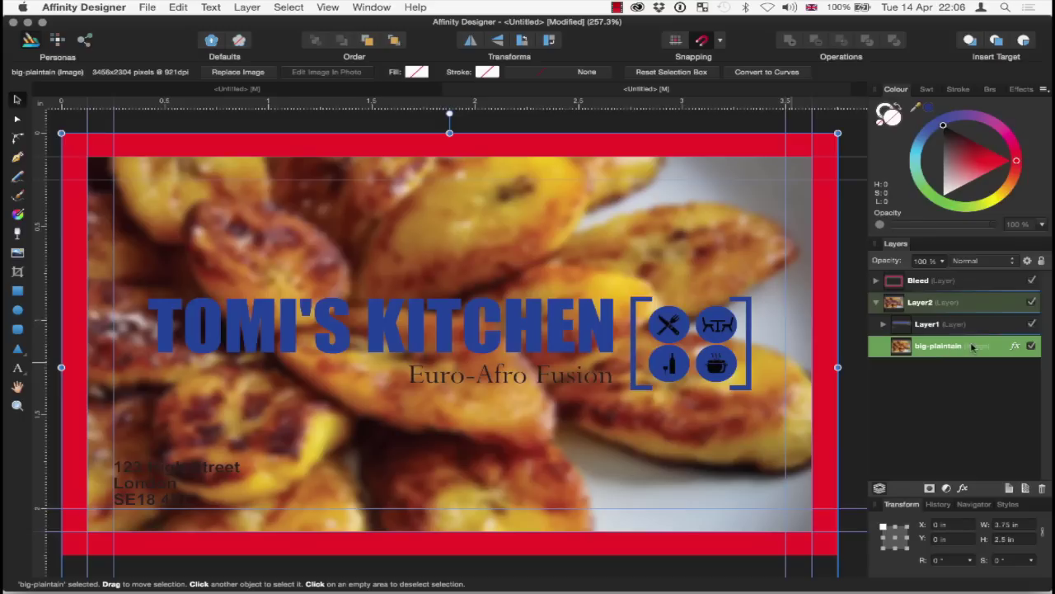
pyautogui.click(943, 262)
pyautogui.moveTo(942, 280); pyautogui.dragTo(925, 279)
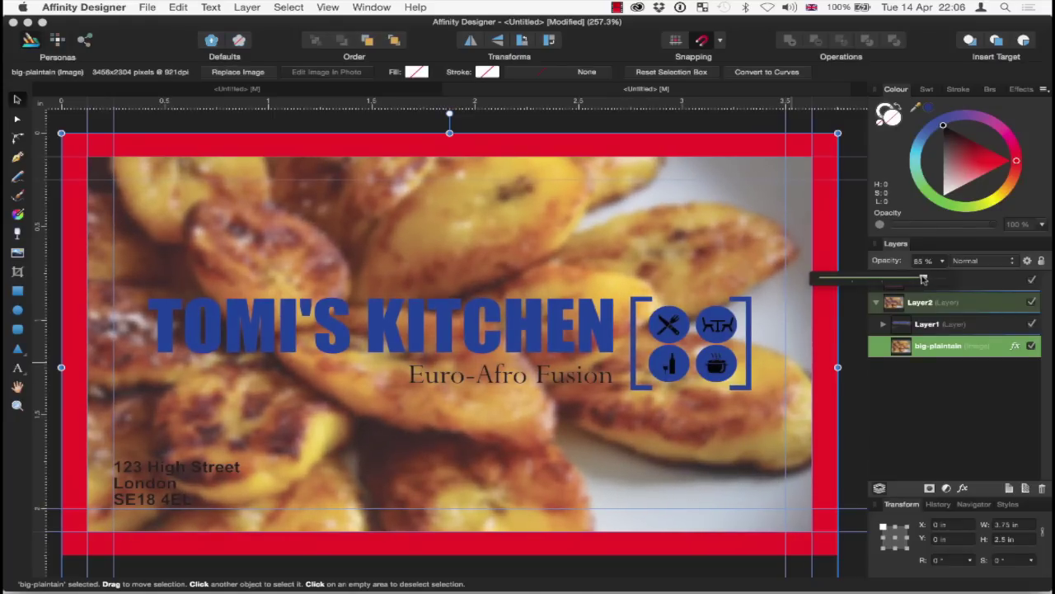
pyautogui.moveTo(924, 280); pyautogui.dragTo(923, 280)
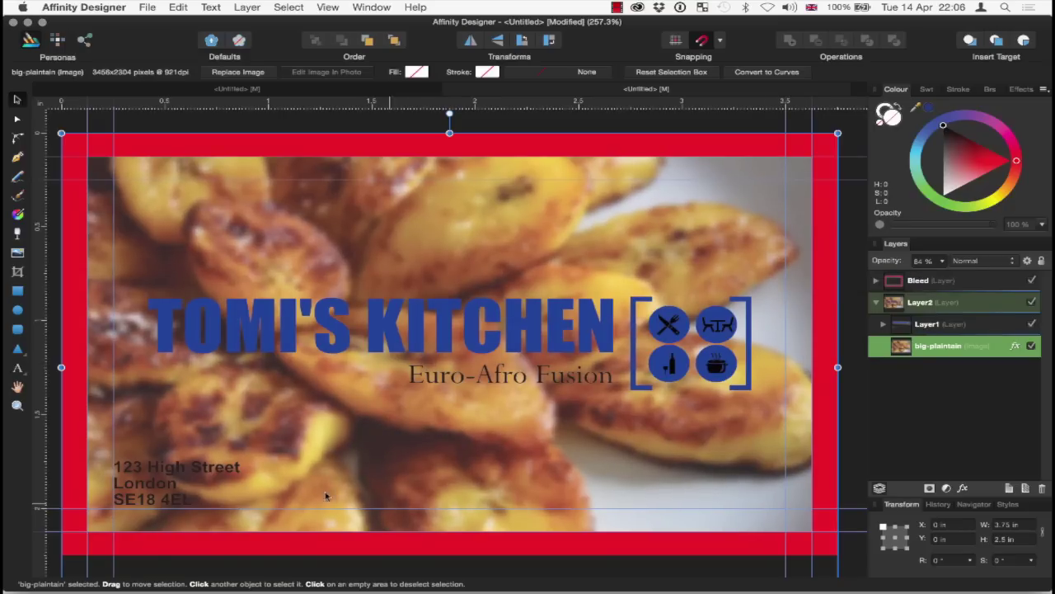
pyautogui.click(141, 471)
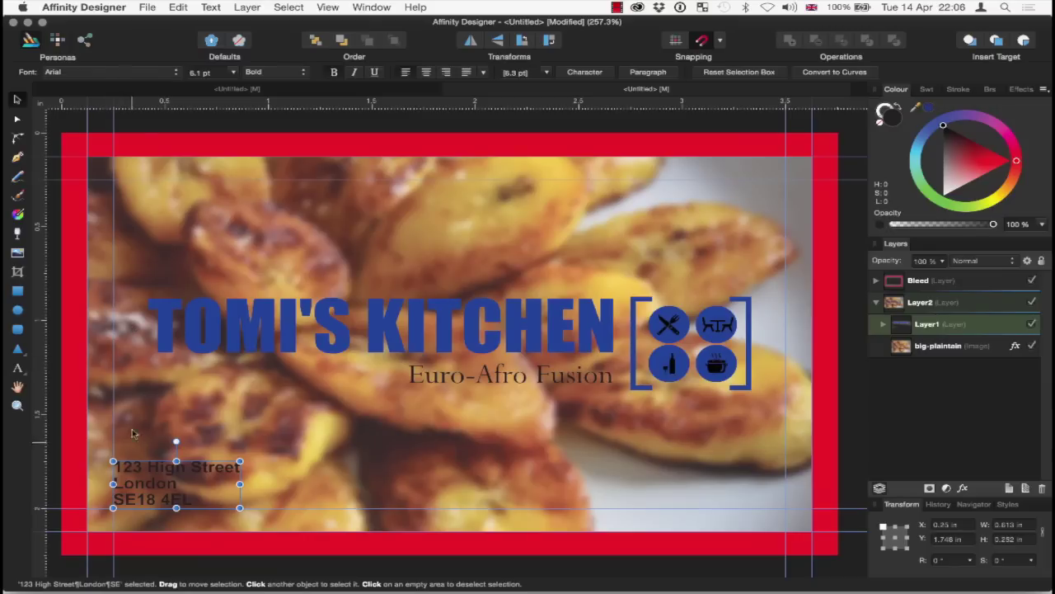
pyautogui.click(329, 428)
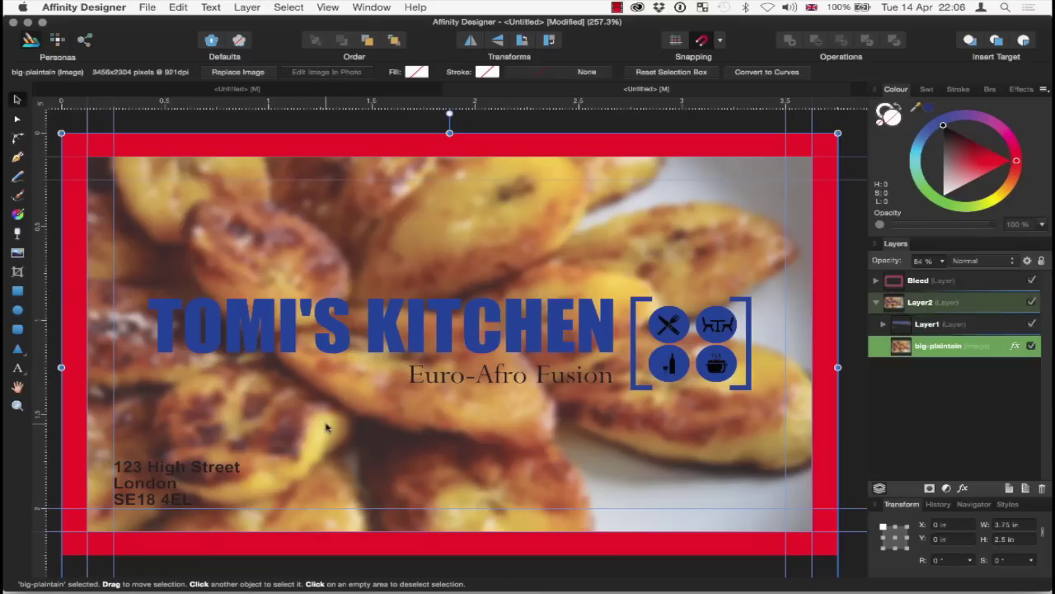
# Select the red bleed rectangle, look around the card, and collapse Layer2 in Layers
pyautogui.click(632, 119)
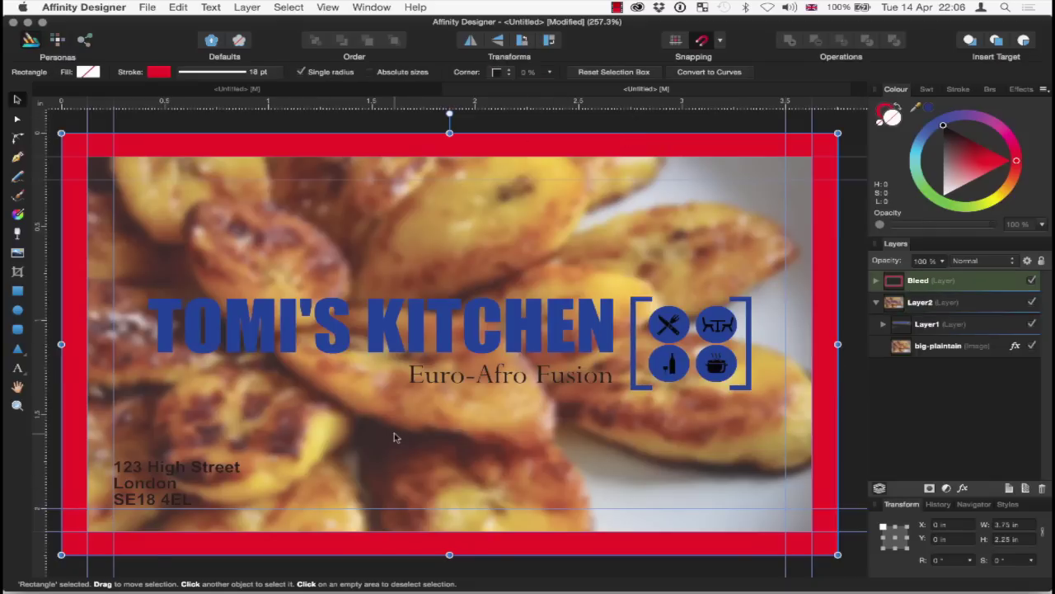
pyautogui.hscroll(3, 506, 410)
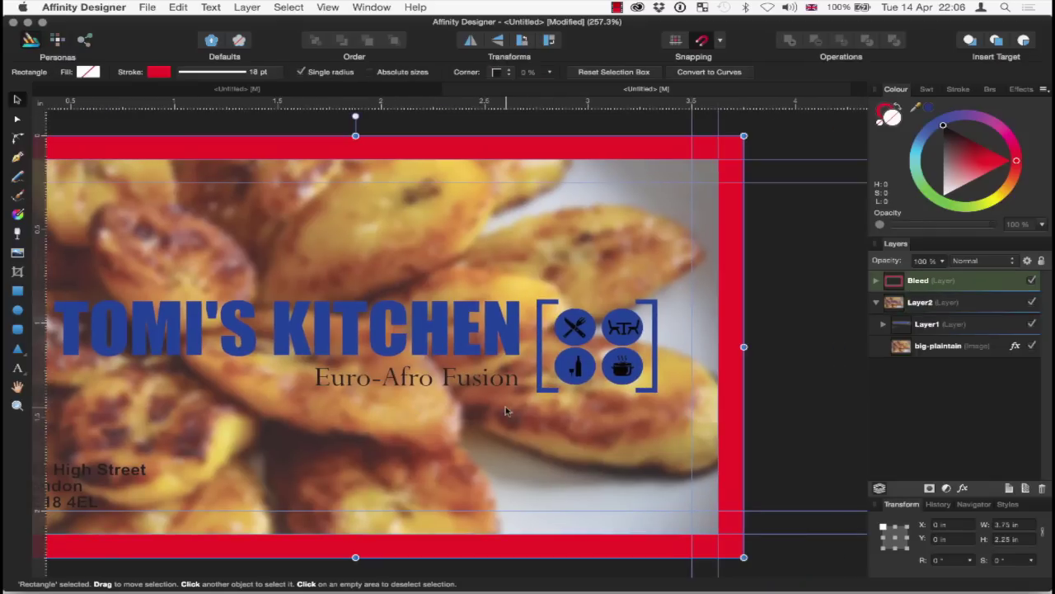
pyautogui.hscroll(-3, 506, 411)
pyautogui.scroll(-1, 507, 411)
pyautogui.scroll(2, 506, 410)
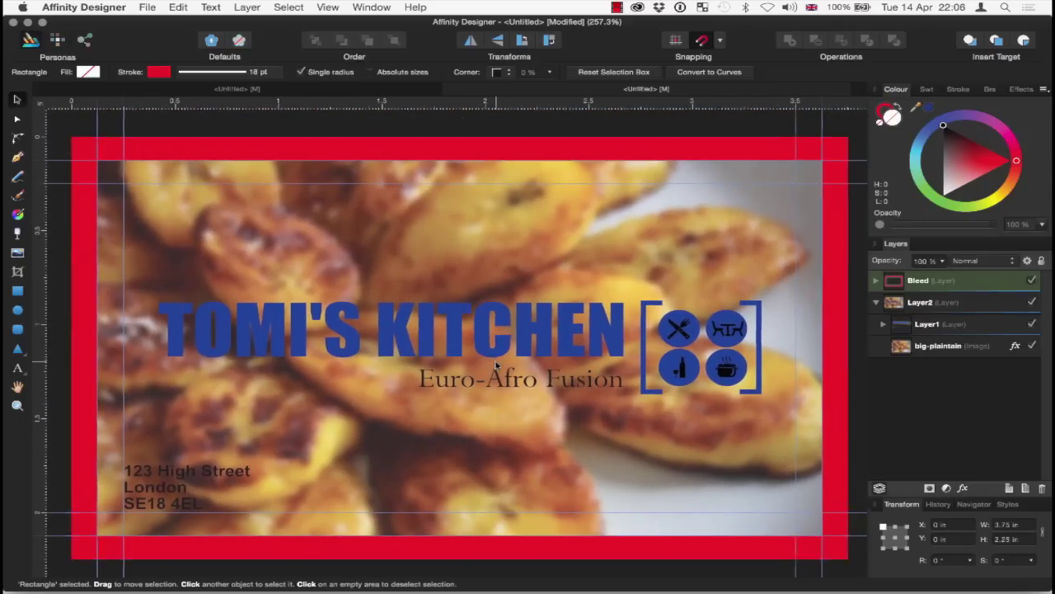
pyautogui.scroll(-1, 370, 253)
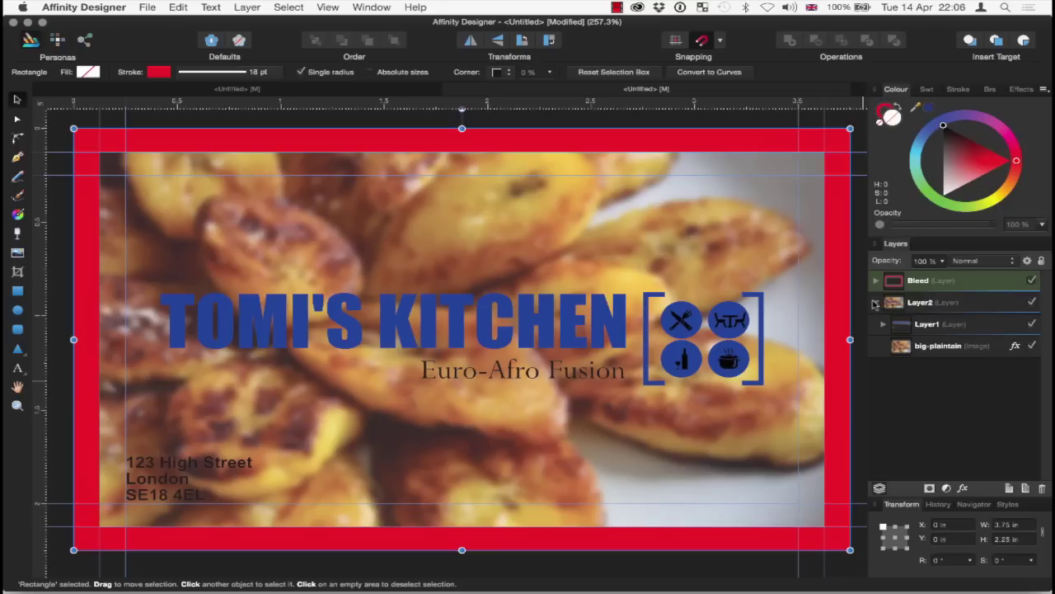
pyautogui.click(875, 304)
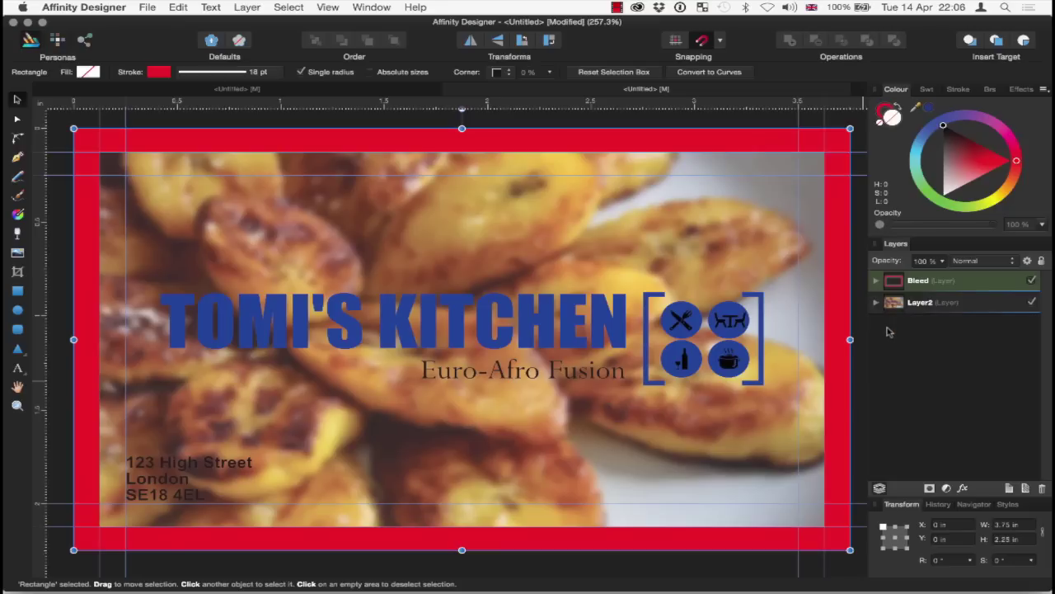
# Group the Layer2 and Bleed layers and name the group Front
pyautogui.click(948, 303)
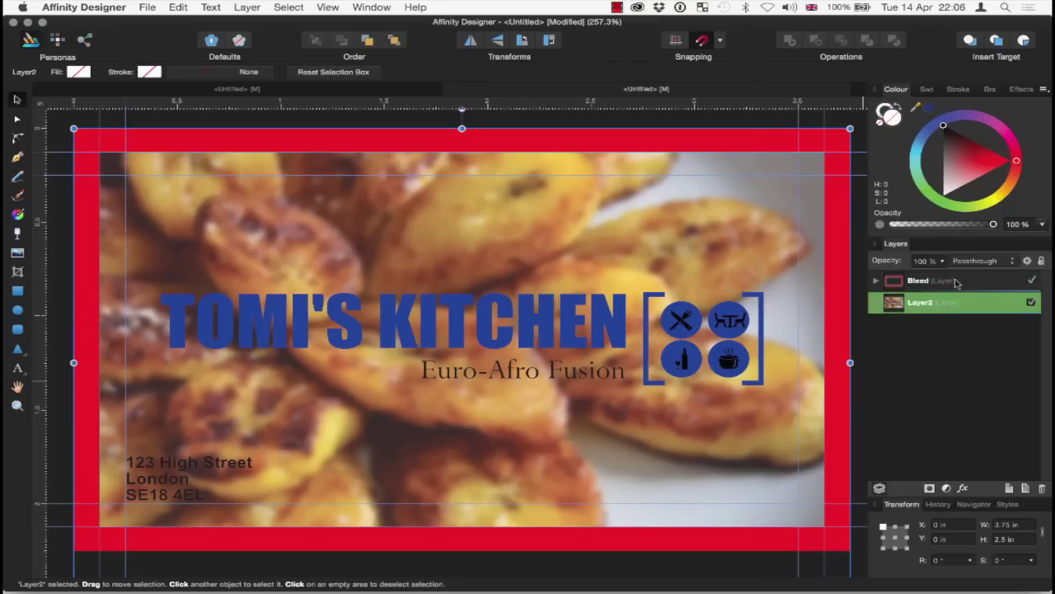
pyautogui.keyDown('shift'); pyautogui.click(956, 282); pyautogui.keyUp('shift')
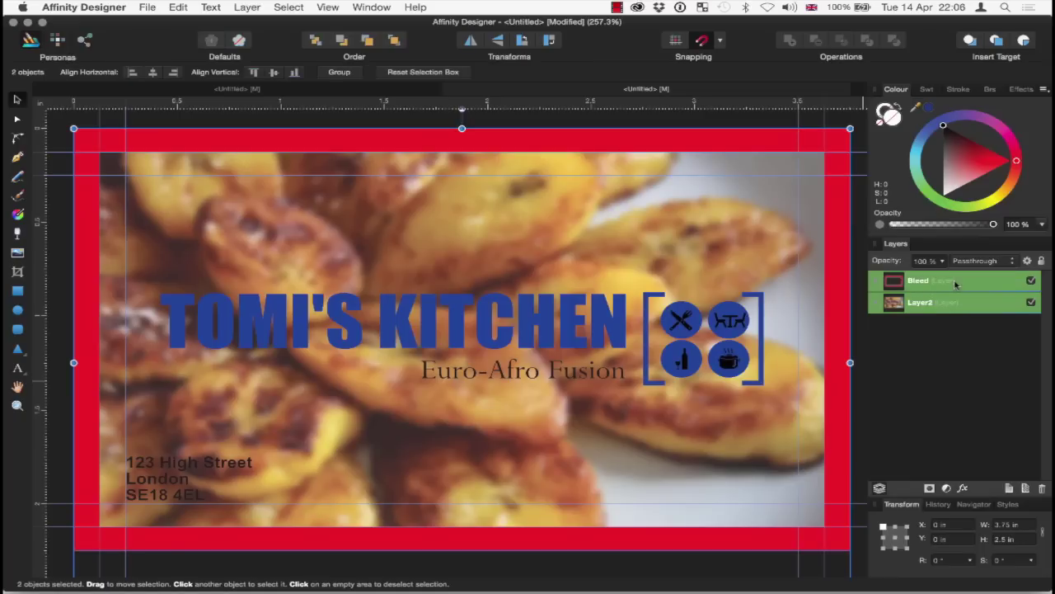
pyautogui.press('super+g')
pyautogui.doubleClick(925, 282)
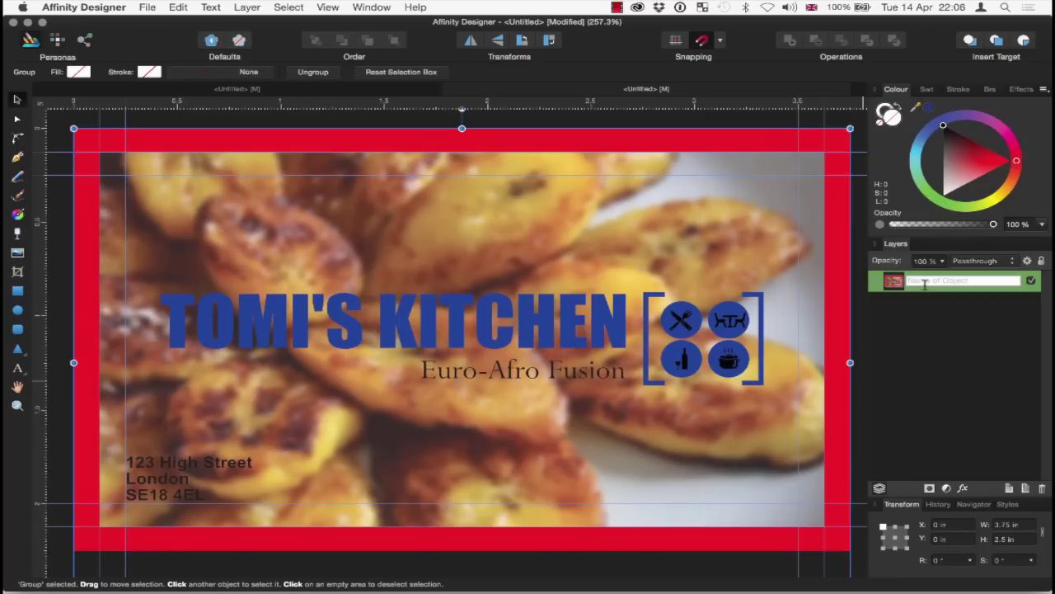
pyautogui.write('Front')
pyautogui.press('Return')
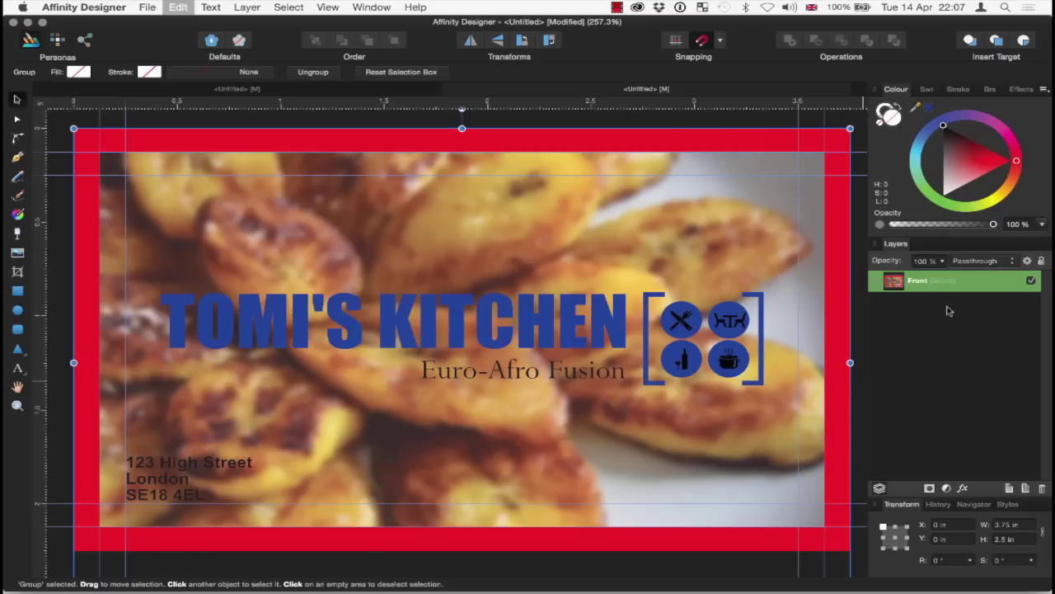
# Duplicate the Front group and rename the copy Back
pyautogui.press('super+j')
pyautogui.doubleClick(931, 281)
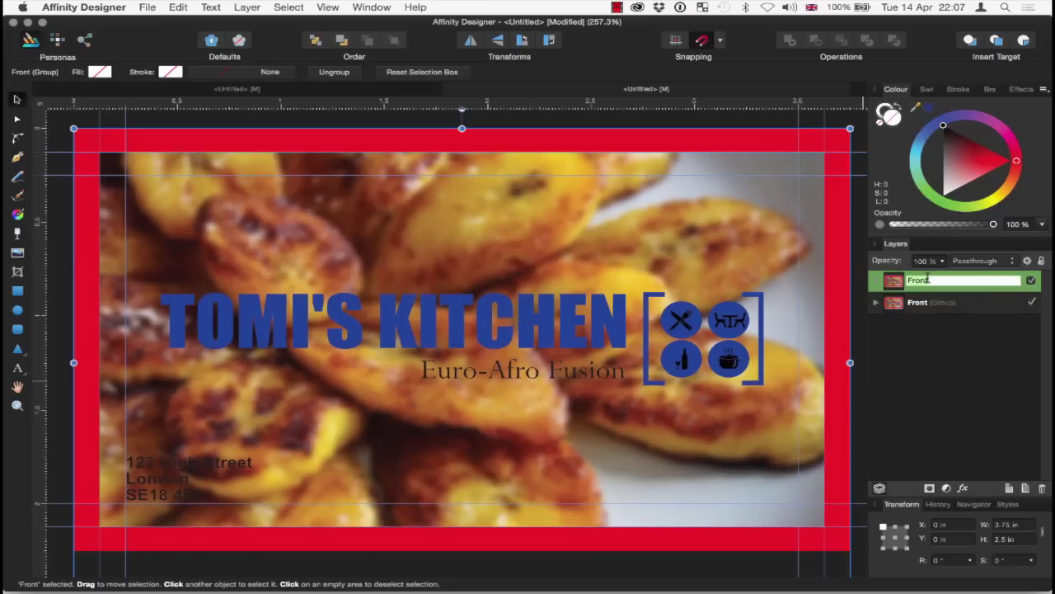
pyautogui.press('Tab')
pyautogui.write('B')
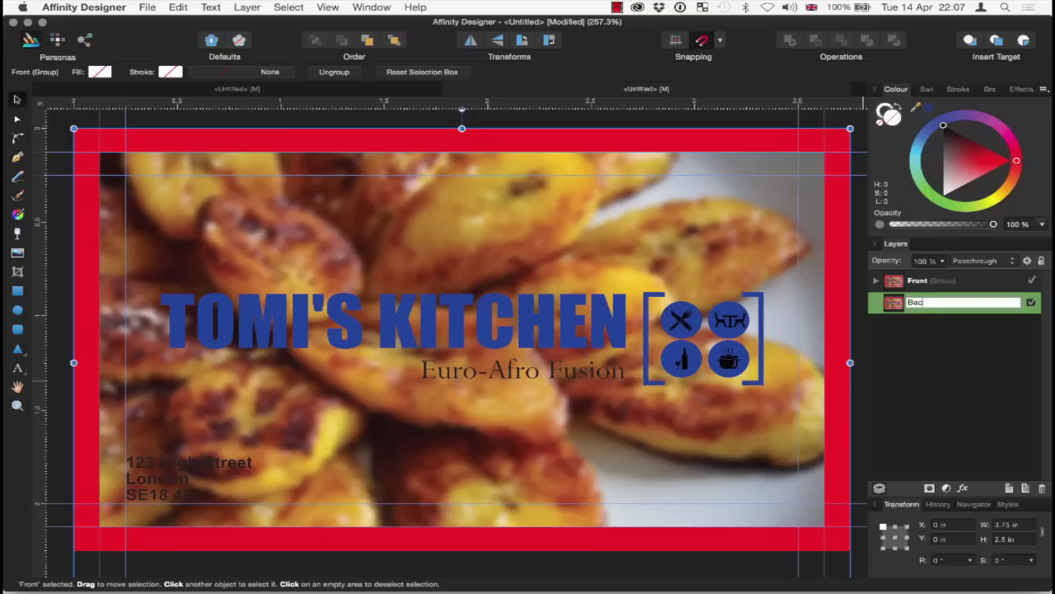
pyautogui.press('Return')
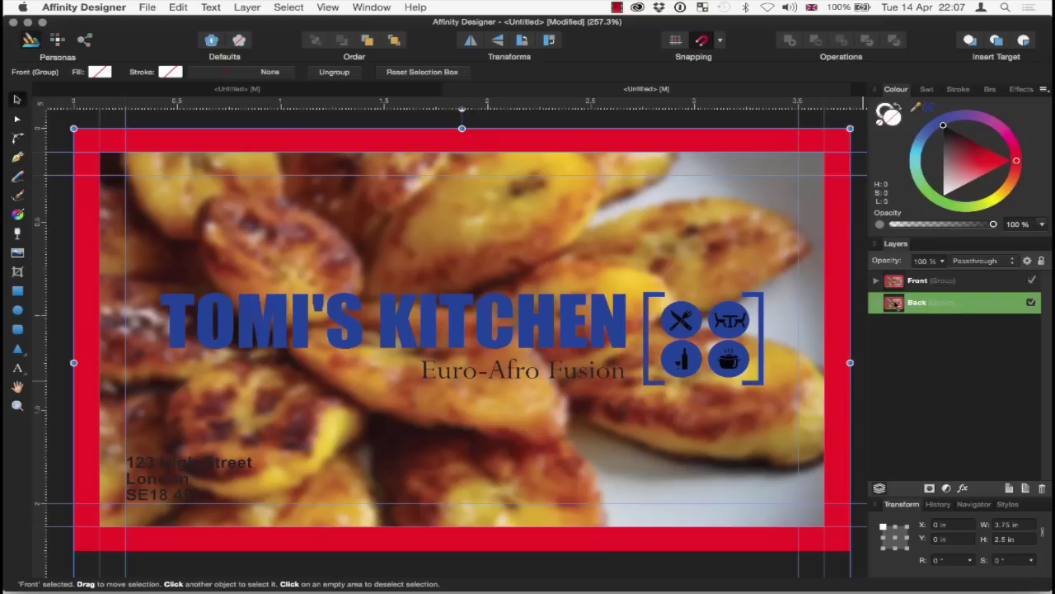
# Hide the Front group and expand the Back group's layers down to its text layers
pyautogui.click(877, 304)
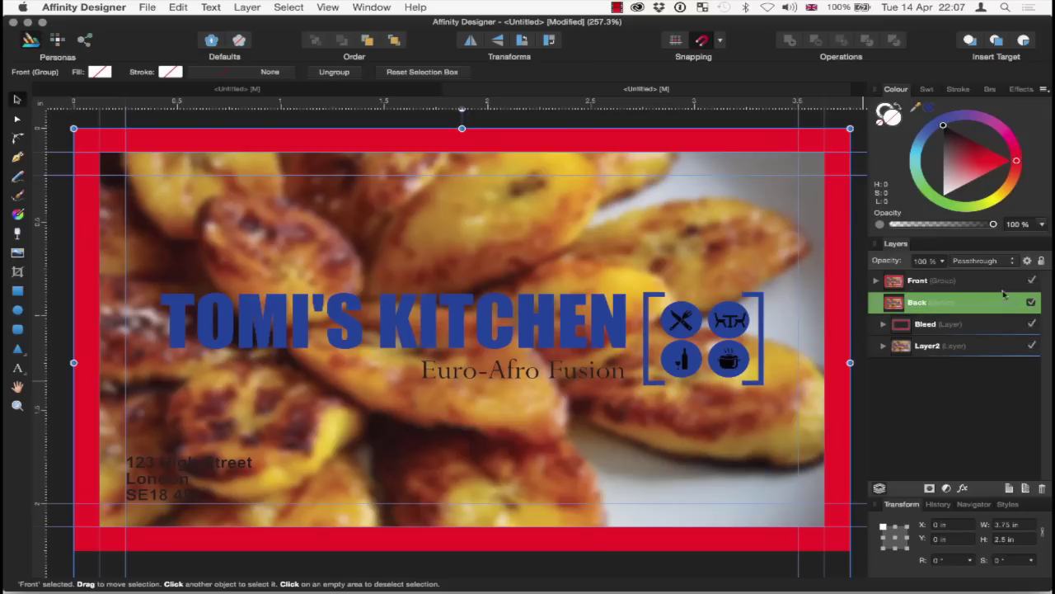
pyautogui.click(1033, 282)
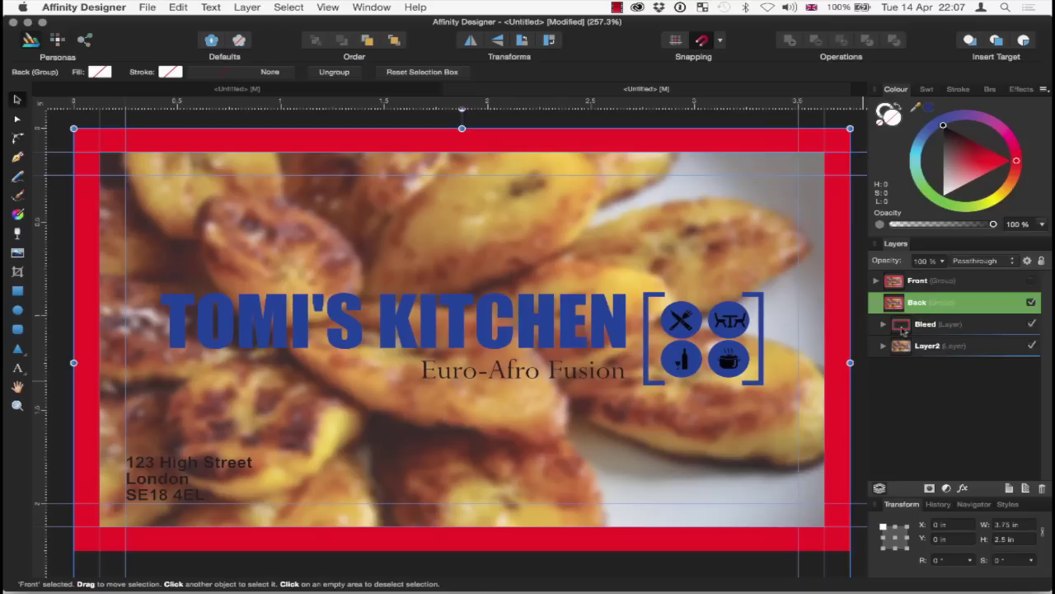
pyautogui.click(884, 325)
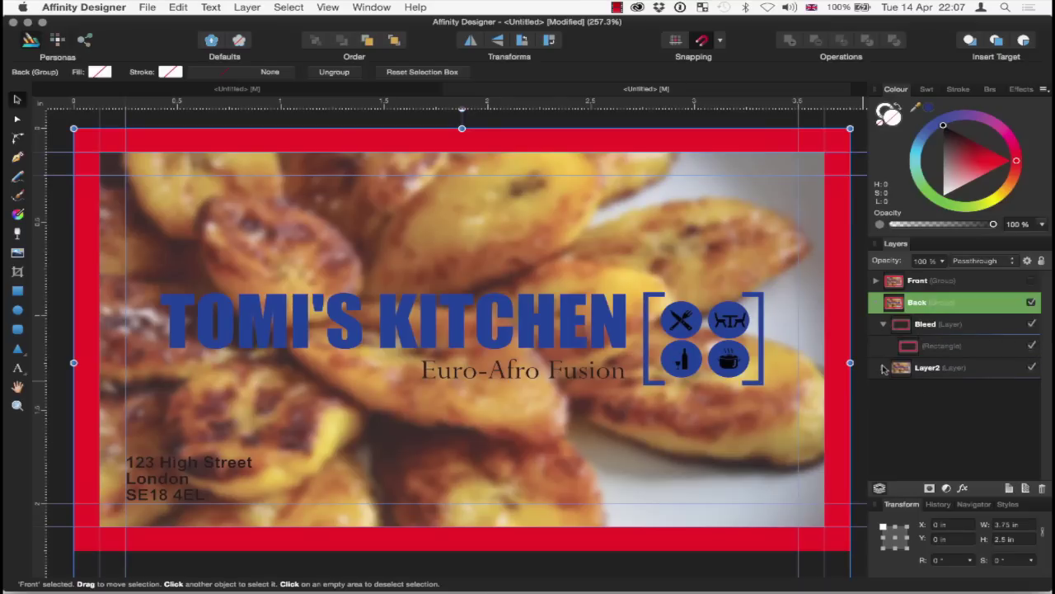
pyautogui.click(884, 369)
pyautogui.click(886, 328)
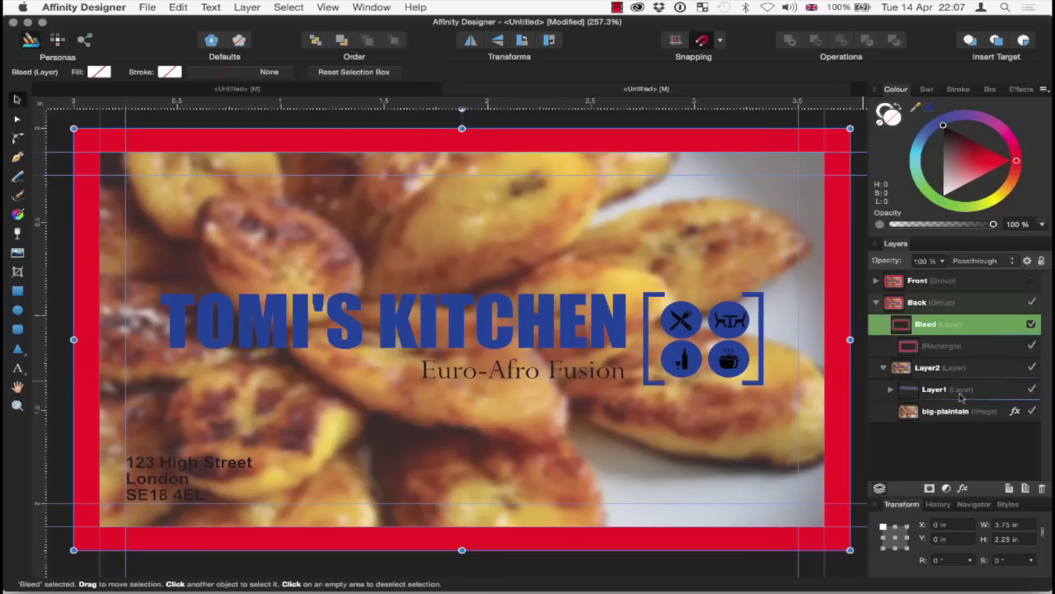
pyautogui.click(890, 393)
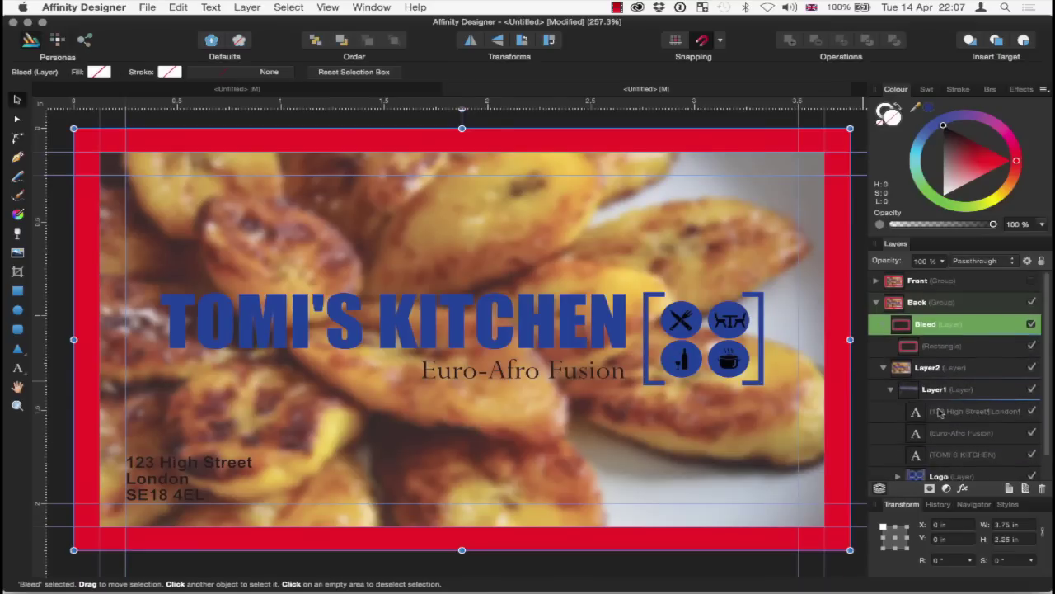
pyautogui.scroll(-1, 974, 382)
# Delete the 123 High Street address and the Euro-Afro Fusion tagline from Back
pyautogui.click(970, 384)
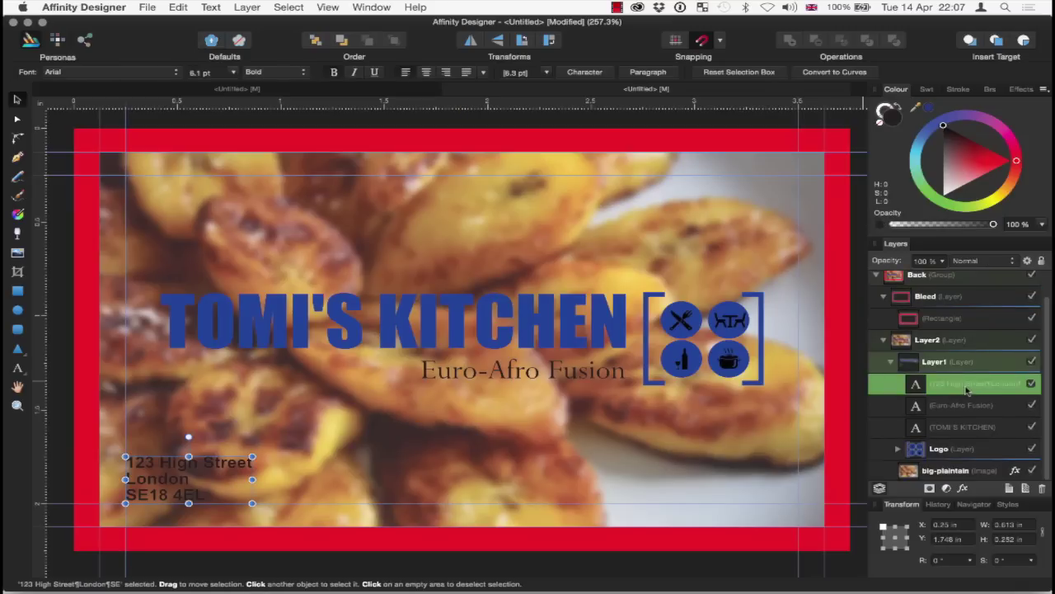
pyautogui.press('Delete')
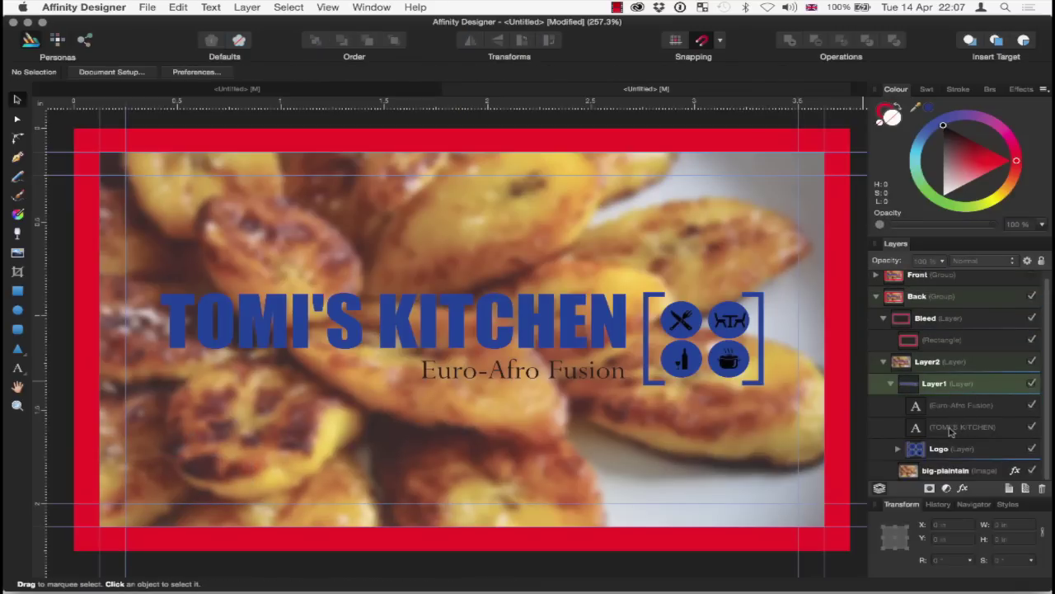
pyautogui.click(569, 368)
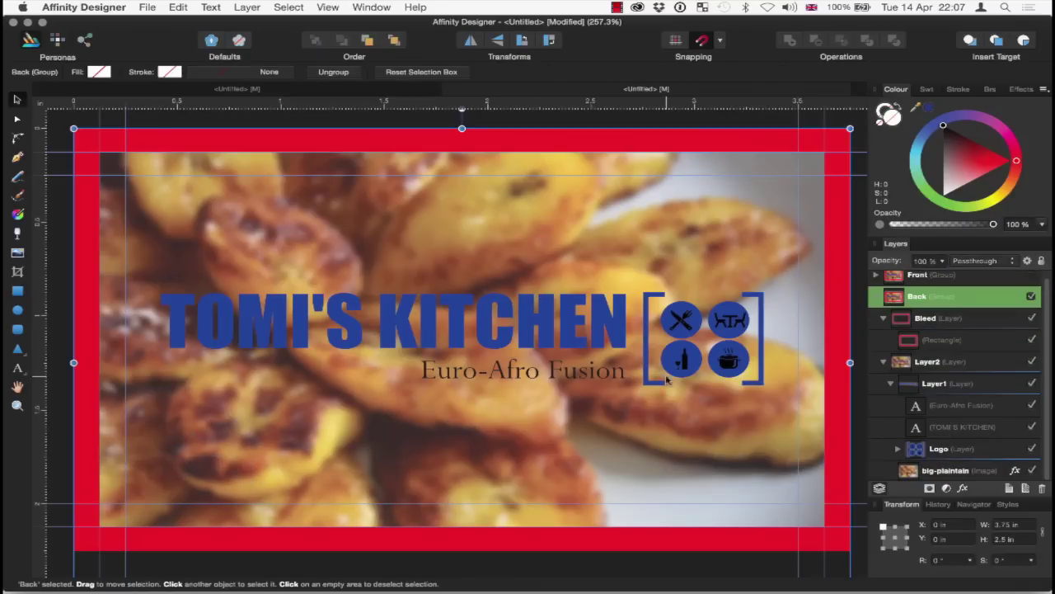
pyautogui.click(971, 407)
pyautogui.press('Delete')
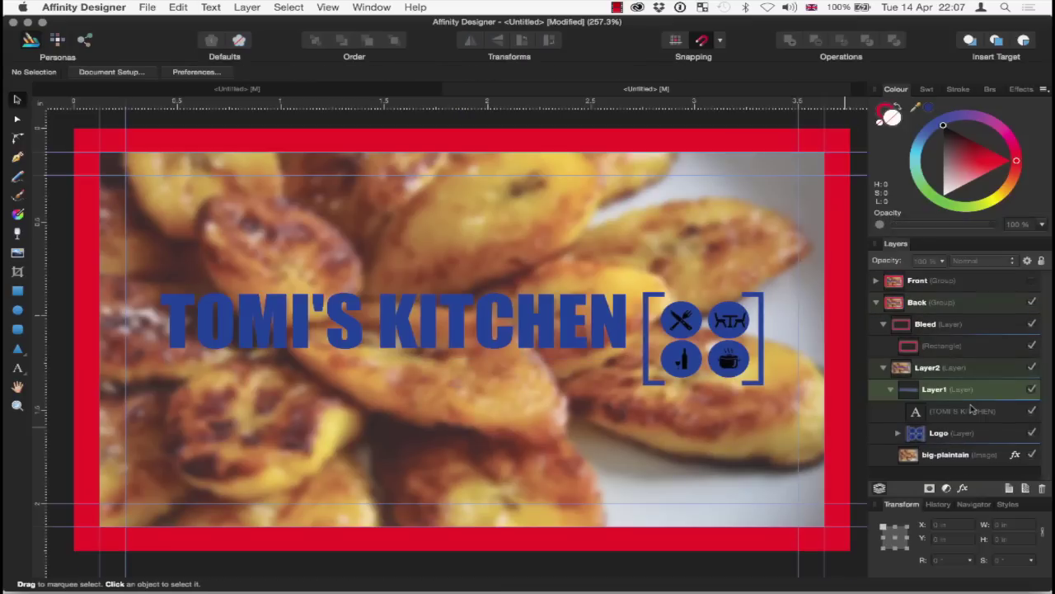
# Select the back's TOMI'S KITCHEN title text and set it to 18 pt
pyautogui.click(491, 372)
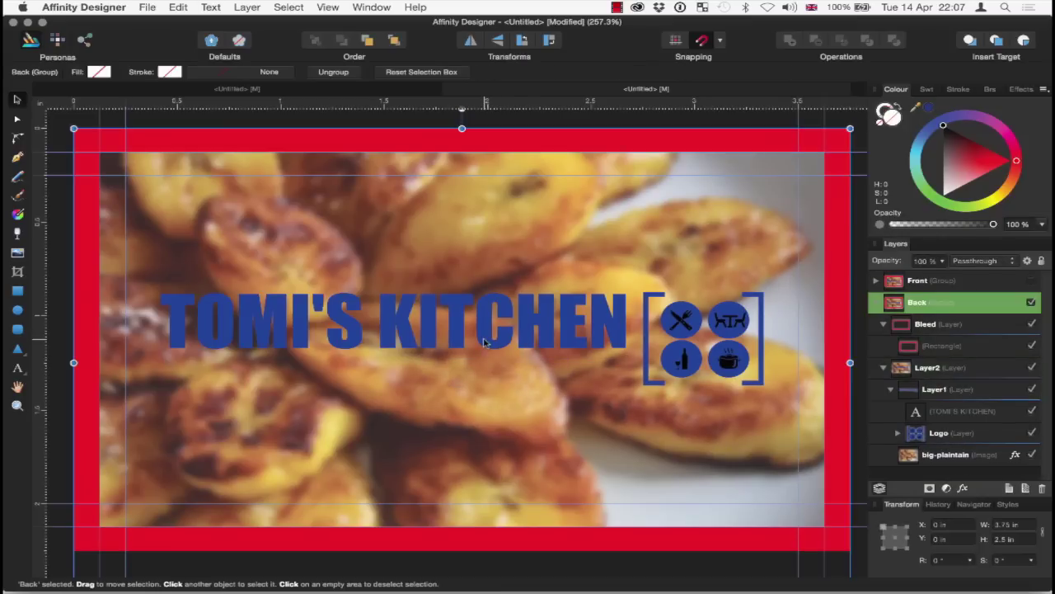
pyautogui.click(961, 413)
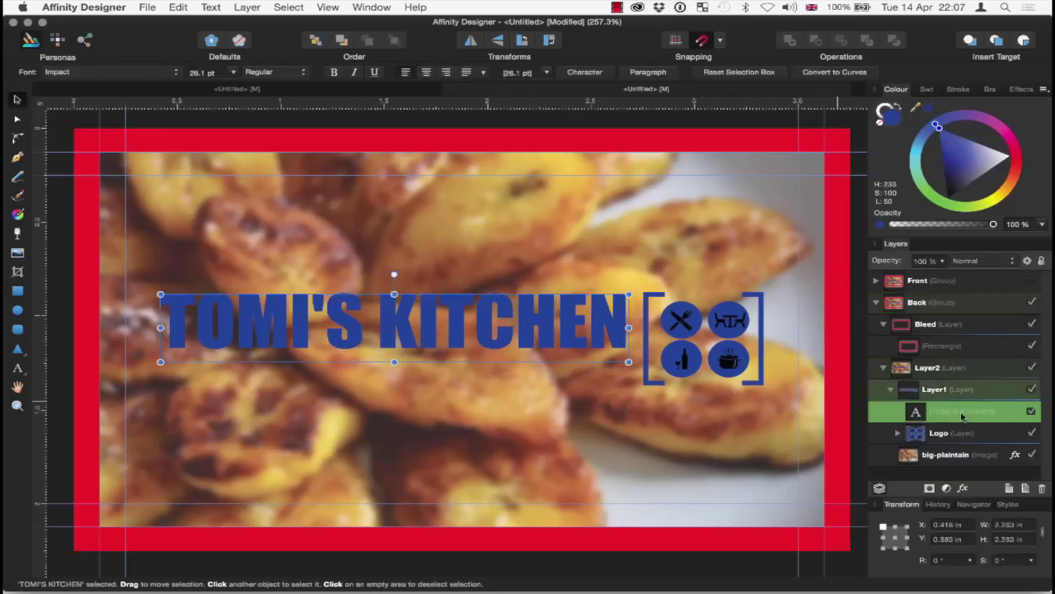
pyautogui.press('t')
pyautogui.tripleClick(326, 322)
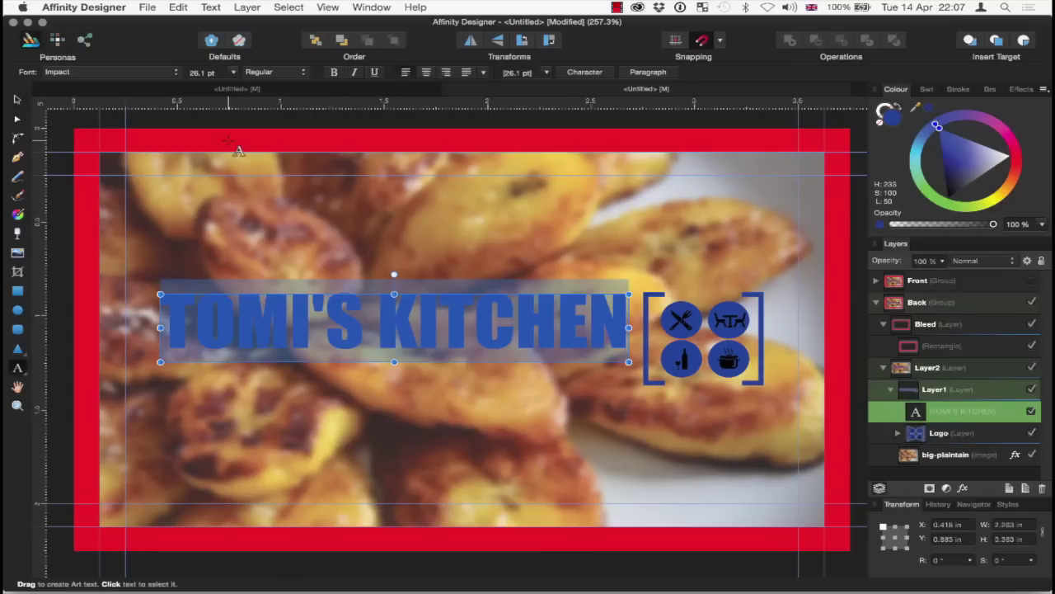
pyautogui.click(234, 73)
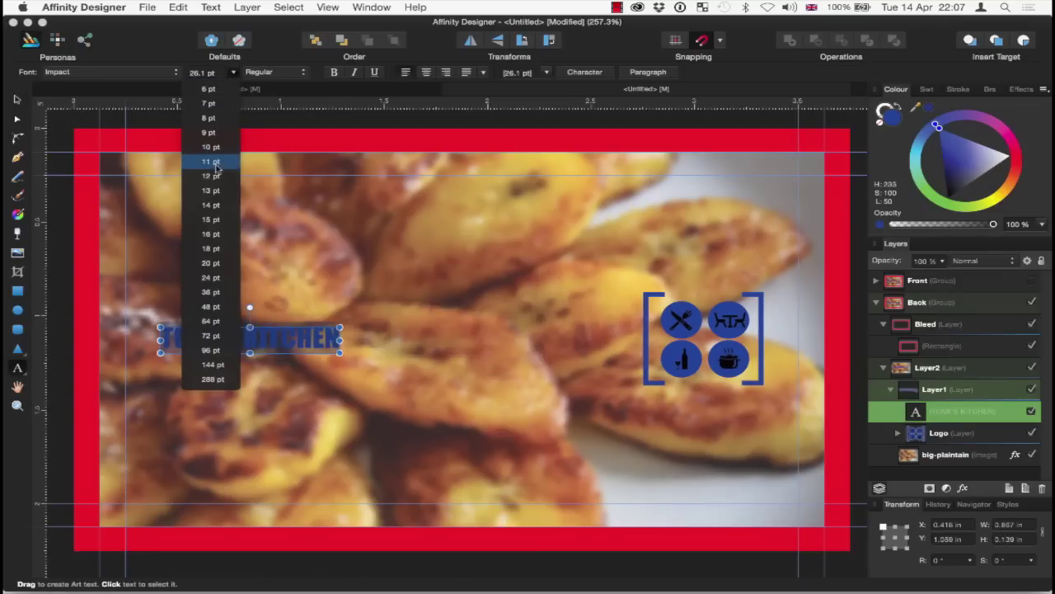
pyautogui.click(211, 248)
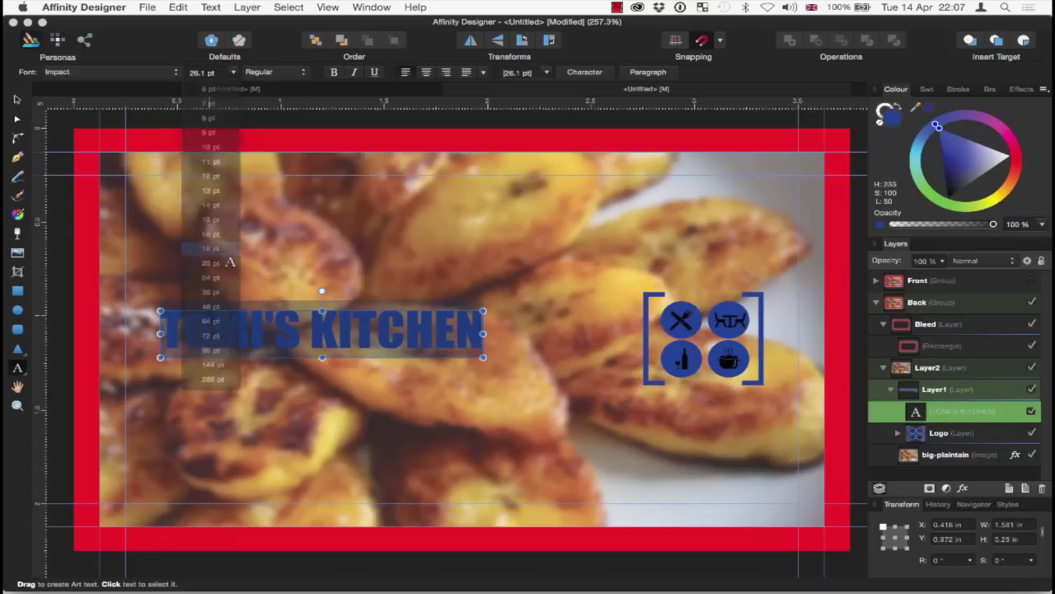
# Replace the title with 'tomiskitchen.london' at 16 pt, scale it down, and move it bottom-right
pyautogui.click(311, 334)
pyautogui.tripleClick(312, 334)
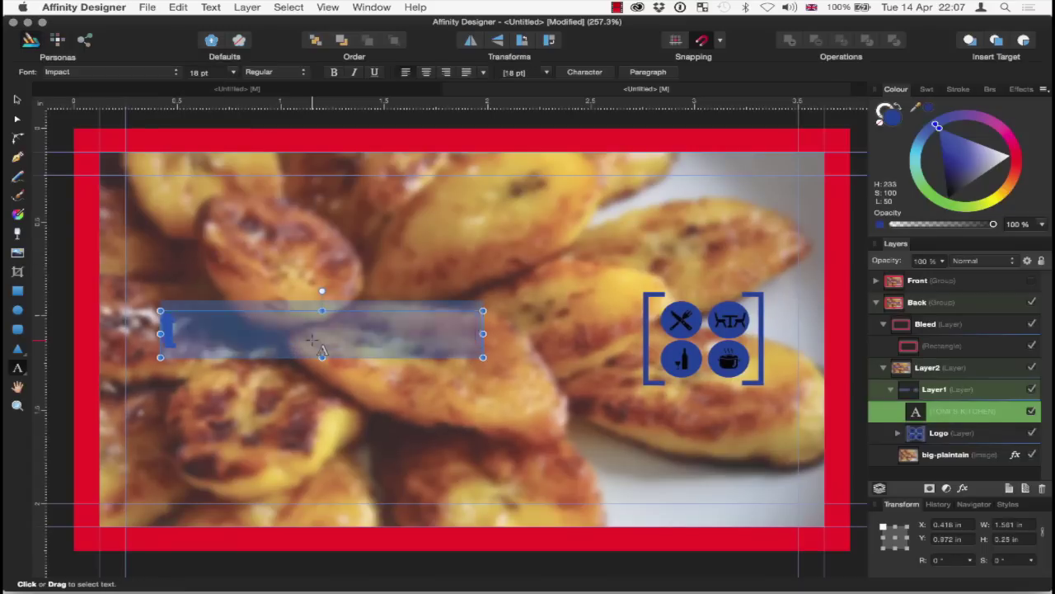
pyautogui.write('tomiskitchen.london')
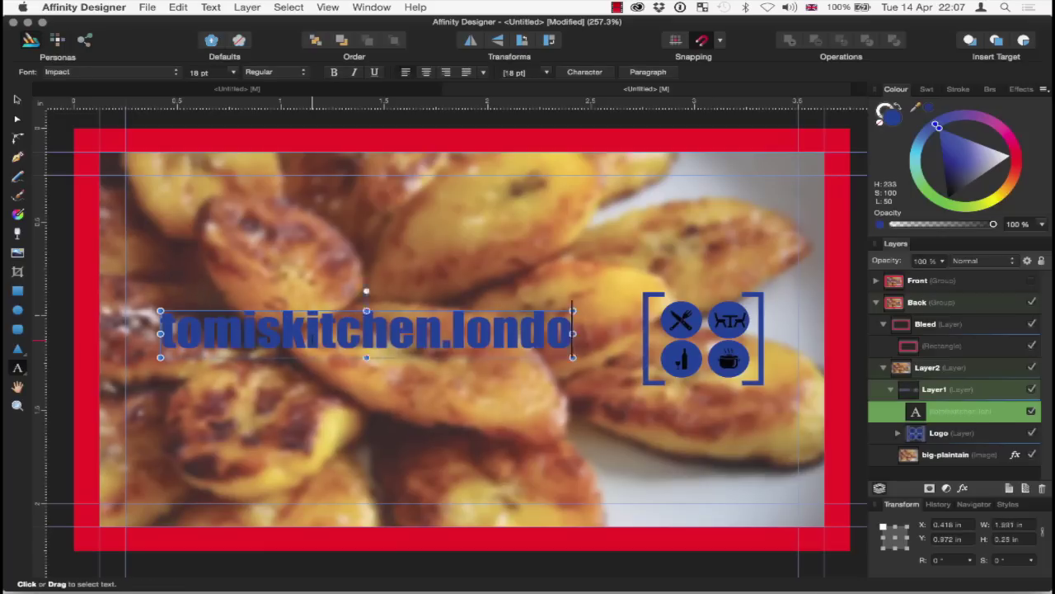
pyautogui.click(232, 73)
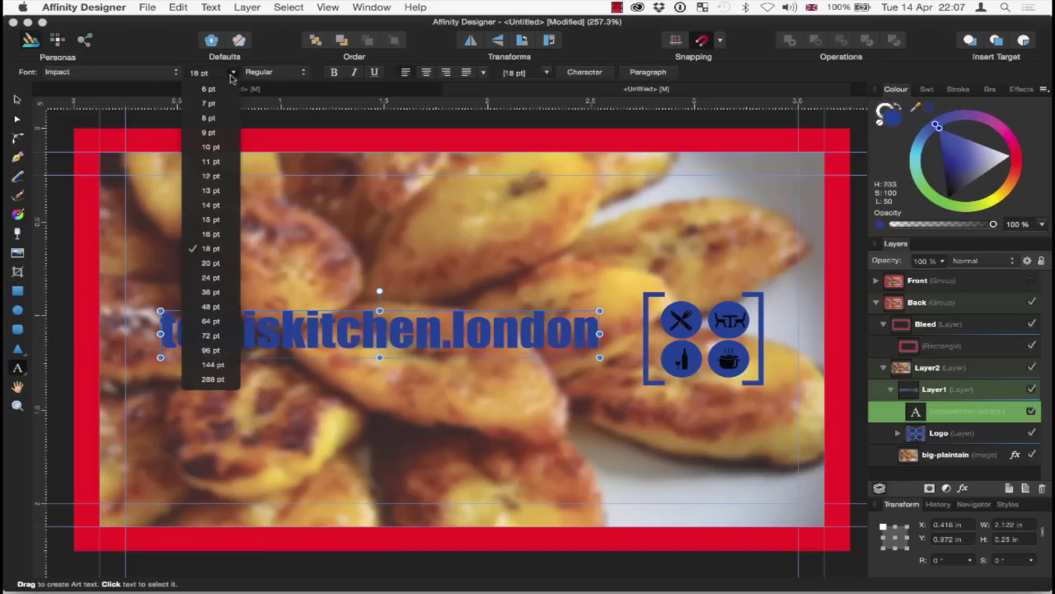
pyautogui.click(221, 235)
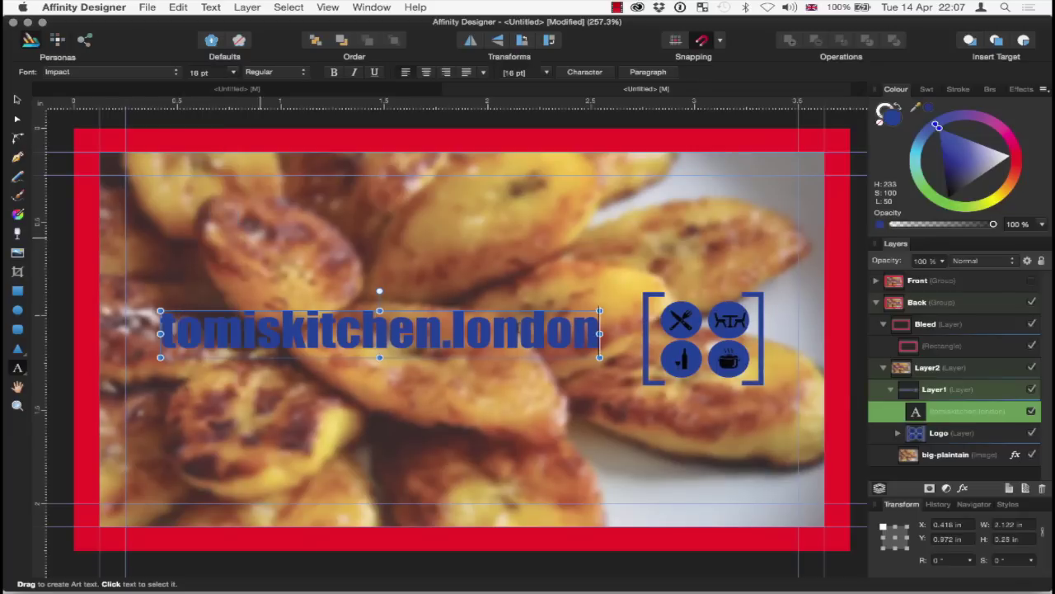
pyautogui.moveTo(588, 356); pyautogui.dragTo(524, 349)
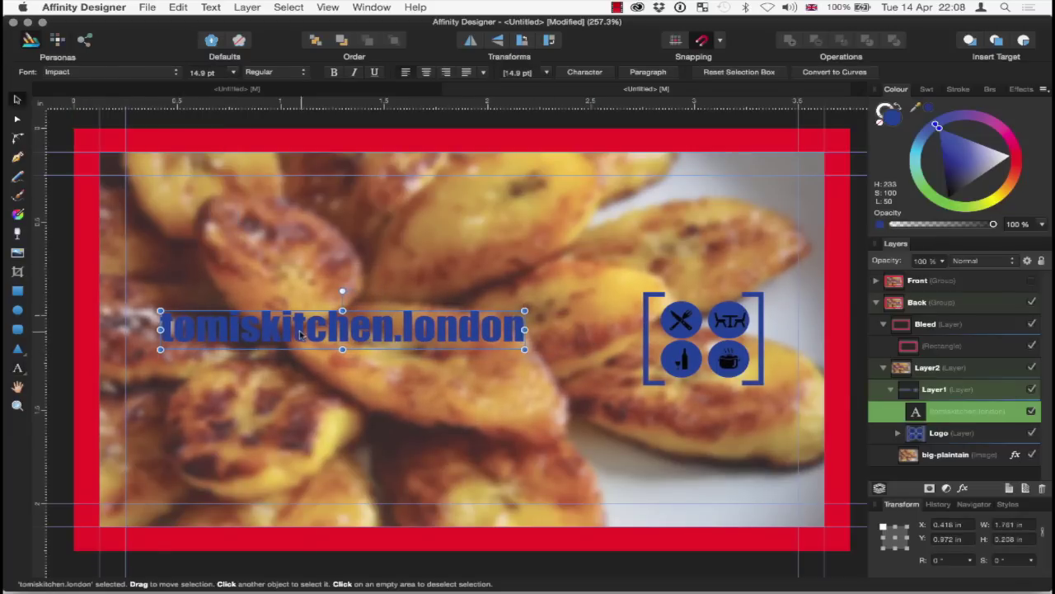
pyautogui.moveTo(299, 330); pyautogui.dragTo(563, 488)
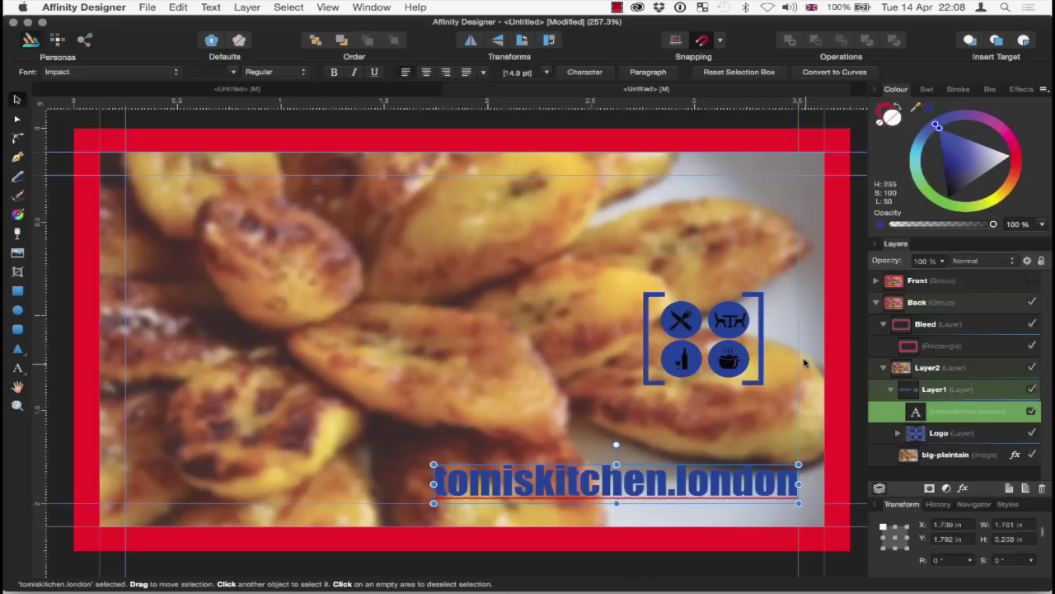
# Drag the logo to the horizontal centre of the card back (X 1.585 in), above the address
pyautogui.click(980, 435)
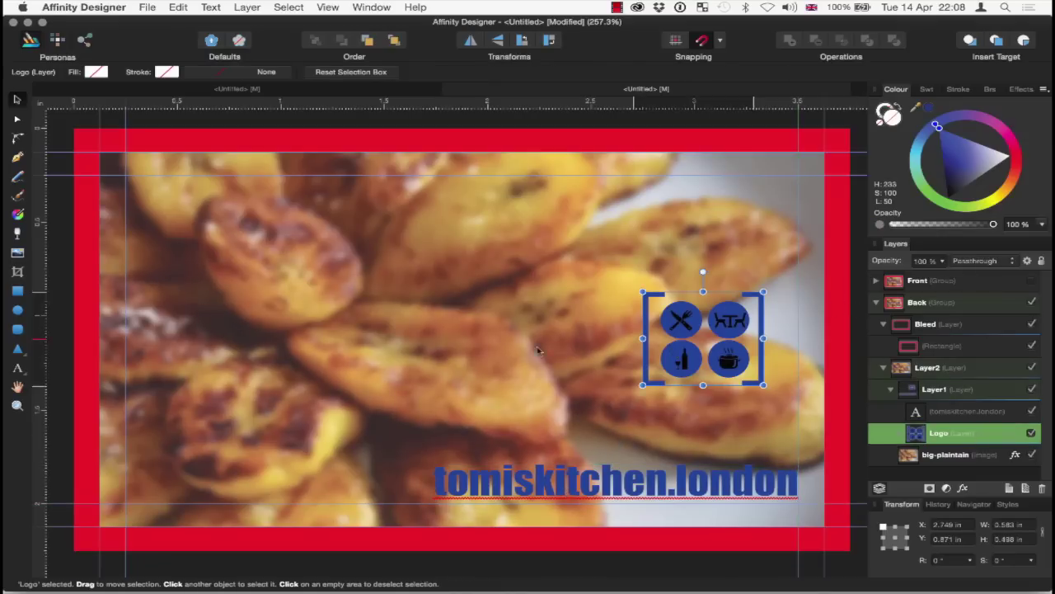
pyautogui.moveTo(674, 350); pyautogui.dragTo(433, 351)
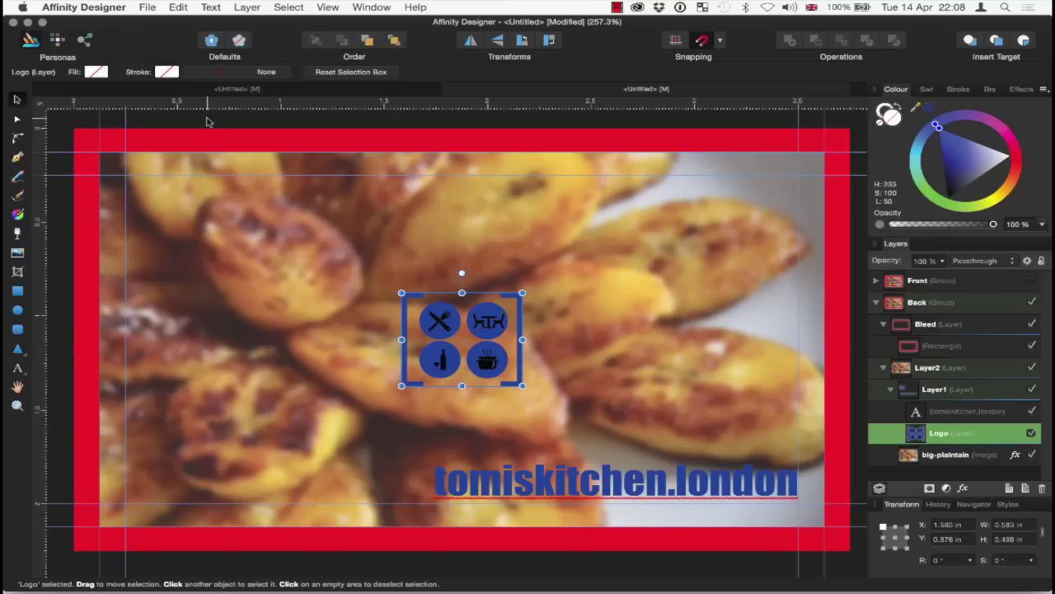
pyautogui.click(209, 133)
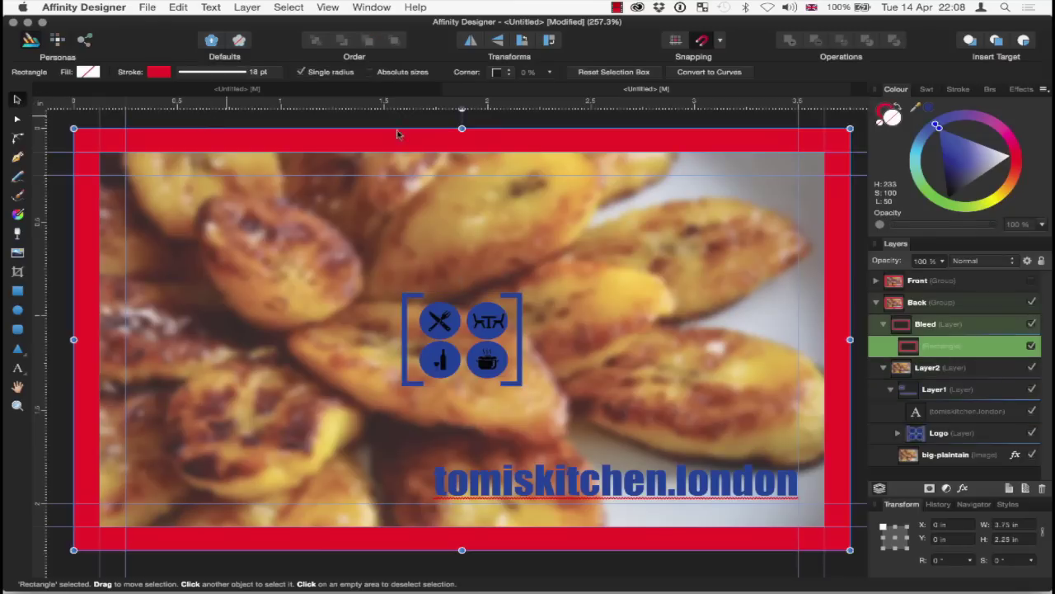
# Collapse the Bleed and Back groups, then hide the Back design and show the Front
pyautogui.click(884, 324)
pyautogui.click(876, 303)
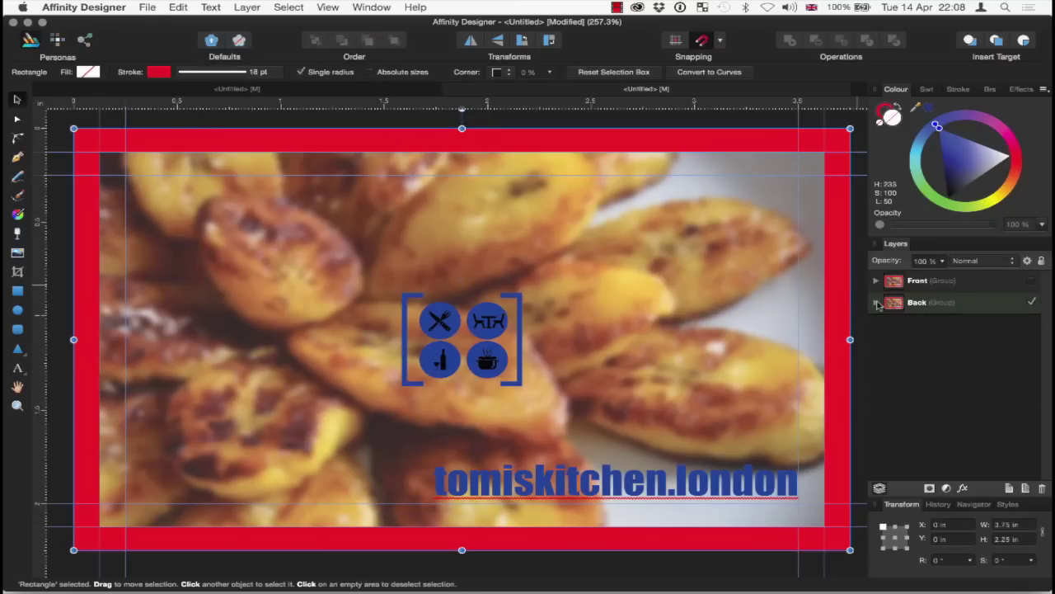
pyautogui.click(1032, 303)
pyautogui.click(1032, 282)
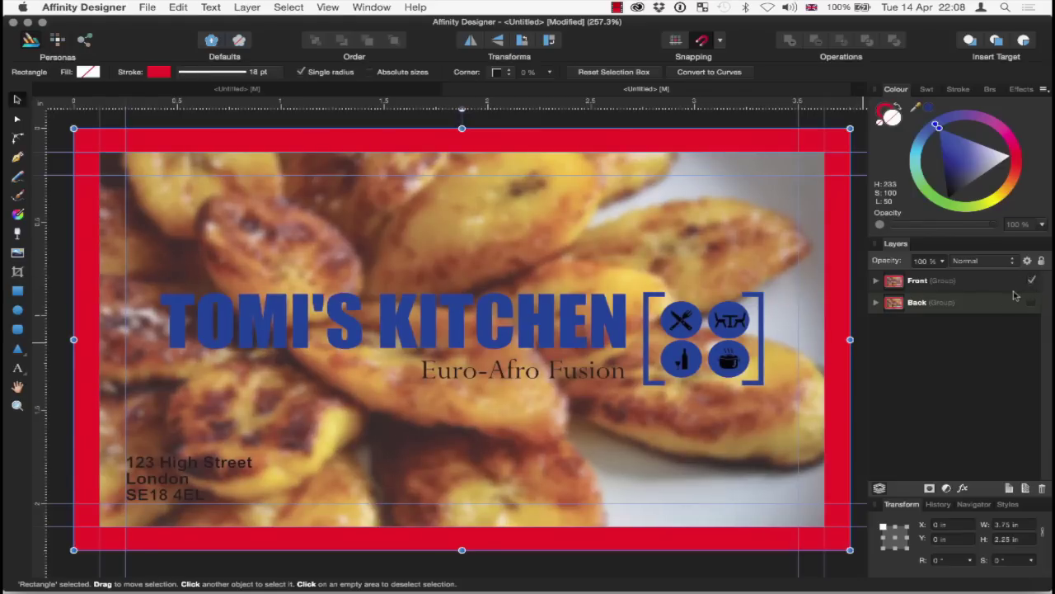
# Toggle between back and front designs, ending with Front visible and selected, Back hidden
pyautogui.click(1031, 280)
pyautogui.click(1031, 303)
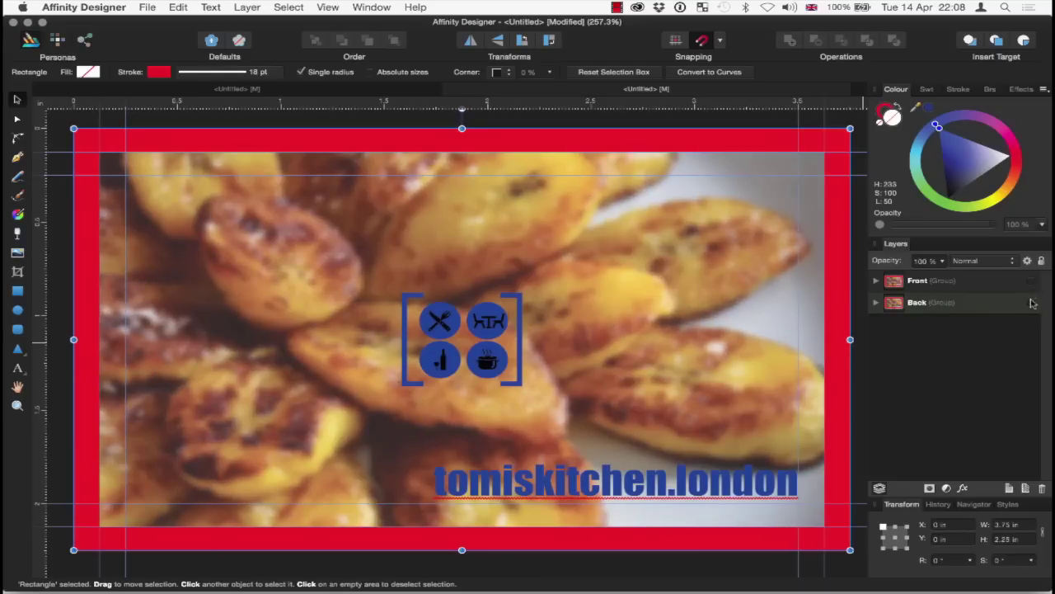
pyautogui.click(1032, 303)
pyautogui.click(1032, 281)
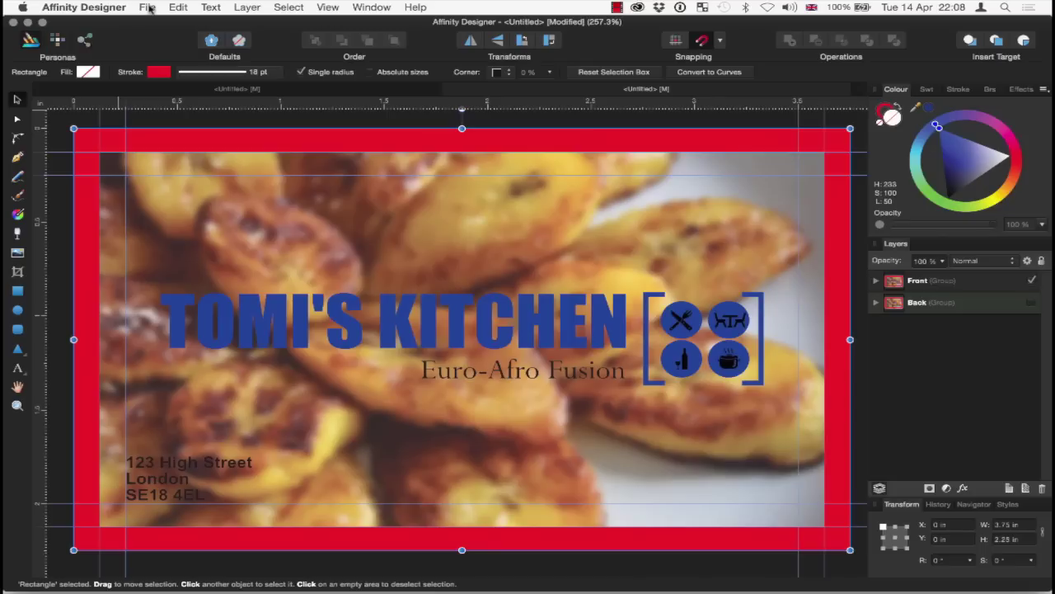
pyautogui.click(964, 282)
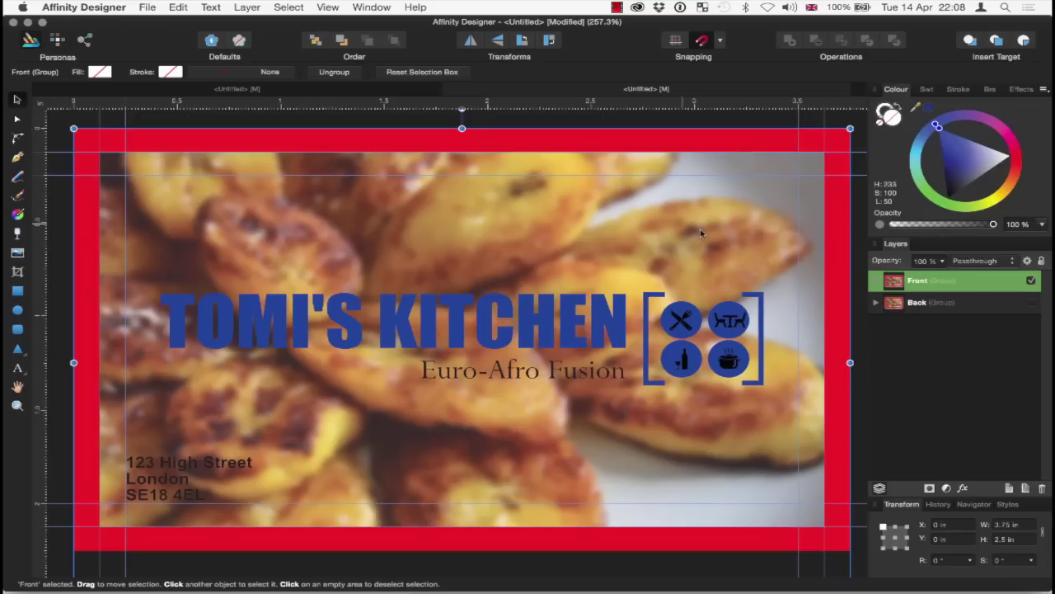
# Hide the red Bleed layer on the card front and collapse the group lists
pyautogui.click(876, 281)
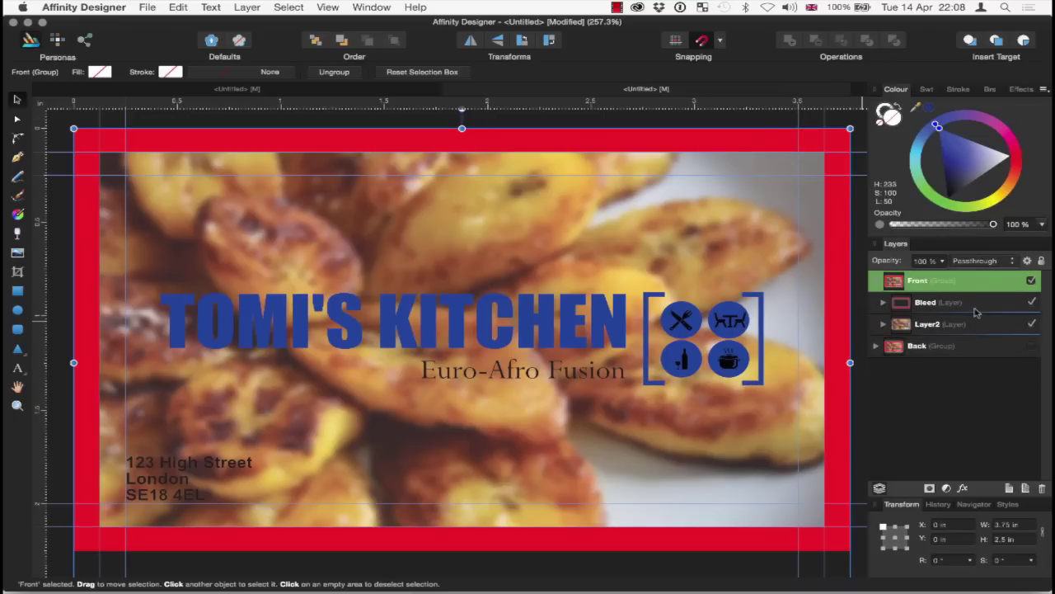
pyautogui.click(1032, 303)
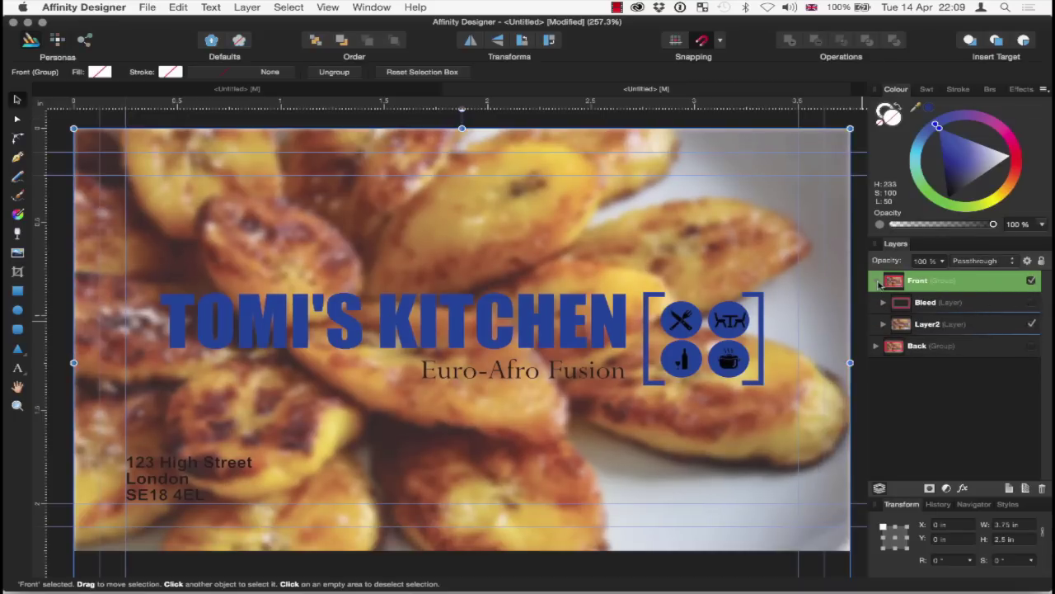
pyautogui.click(878, 282)
pyautogui.click(877, 303)
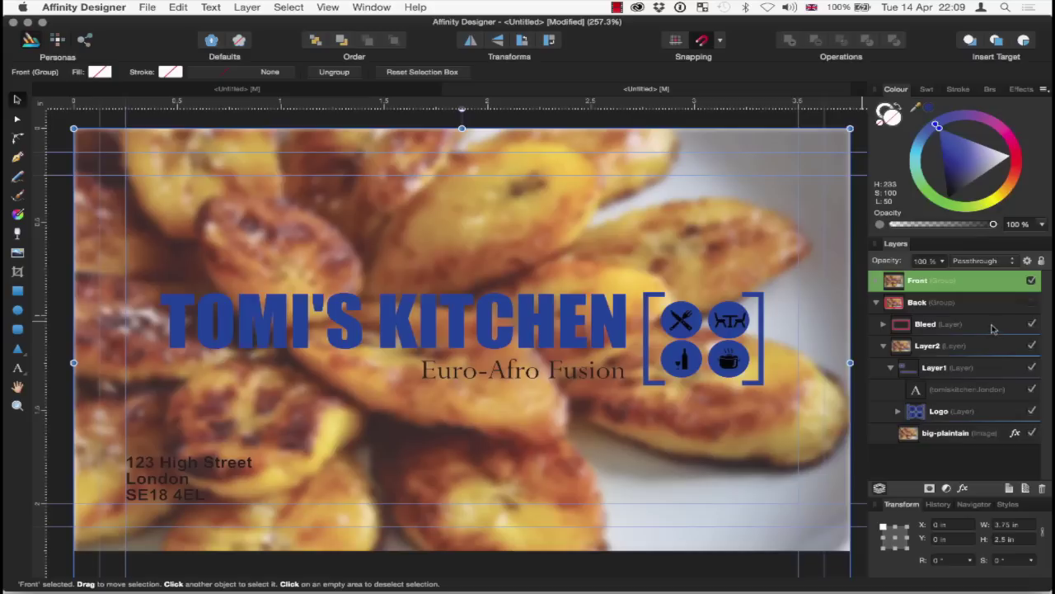
pyautogui.click(876, 302)
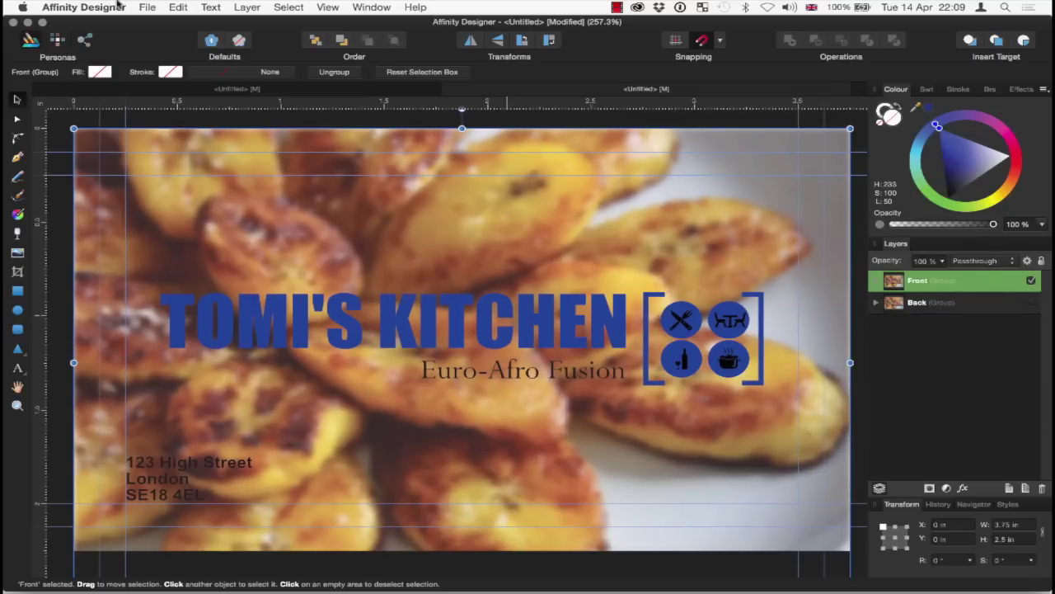
# Export the card front as a PDF named BC_F to the Desktop
pyautogui.click(147, 7)
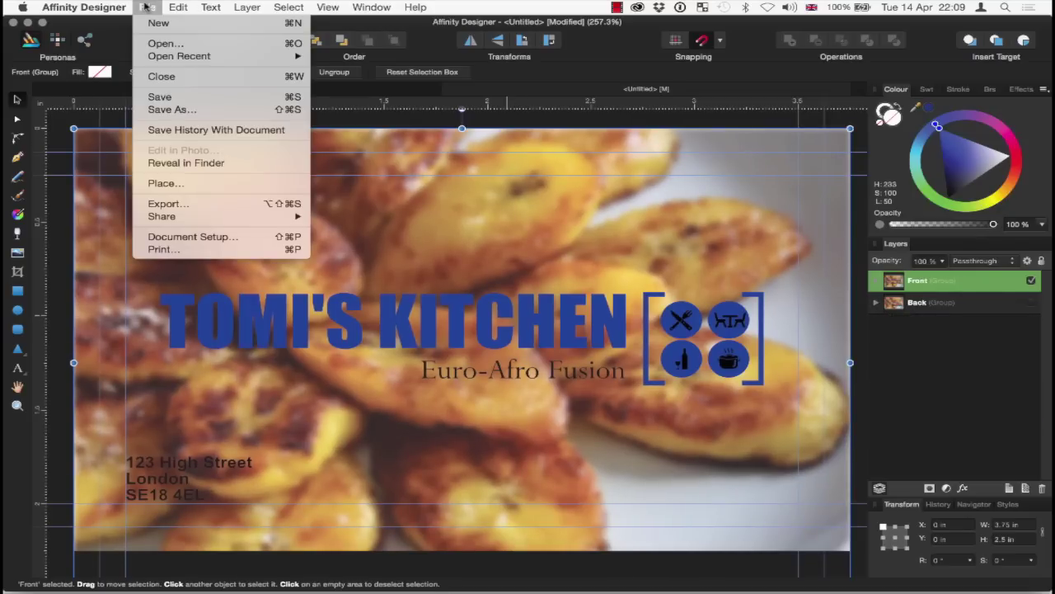
pyautogui.click(168, 203)
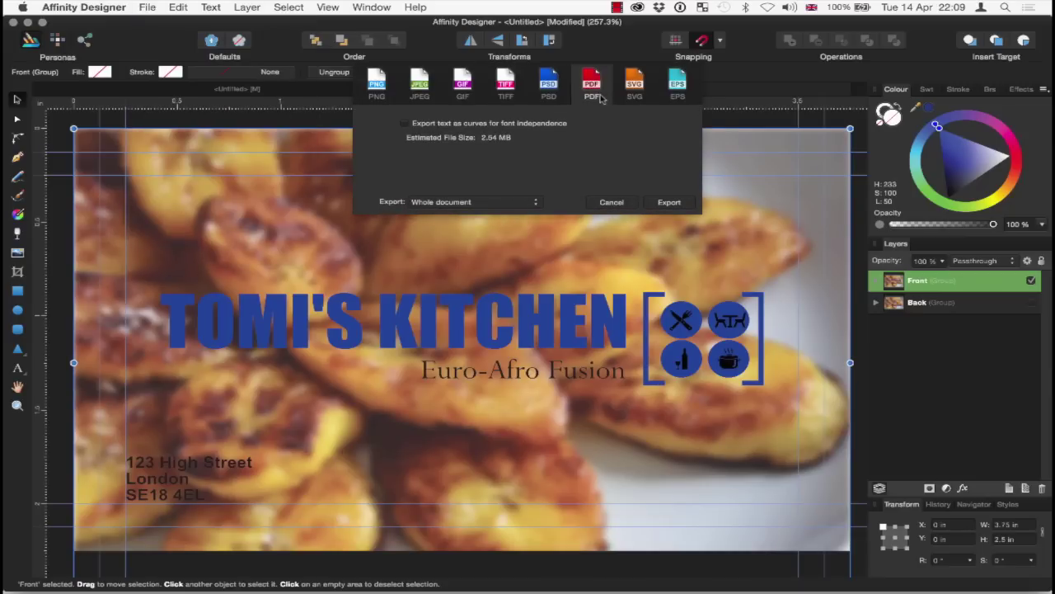
pyautogui.click(670, 202)
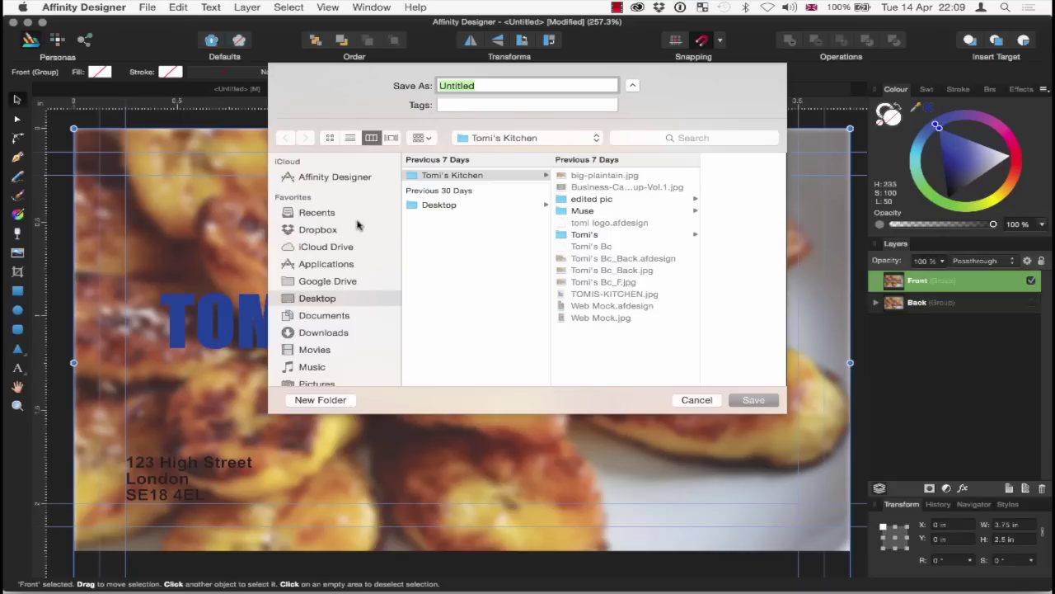
pyautogui.click(335, 304)
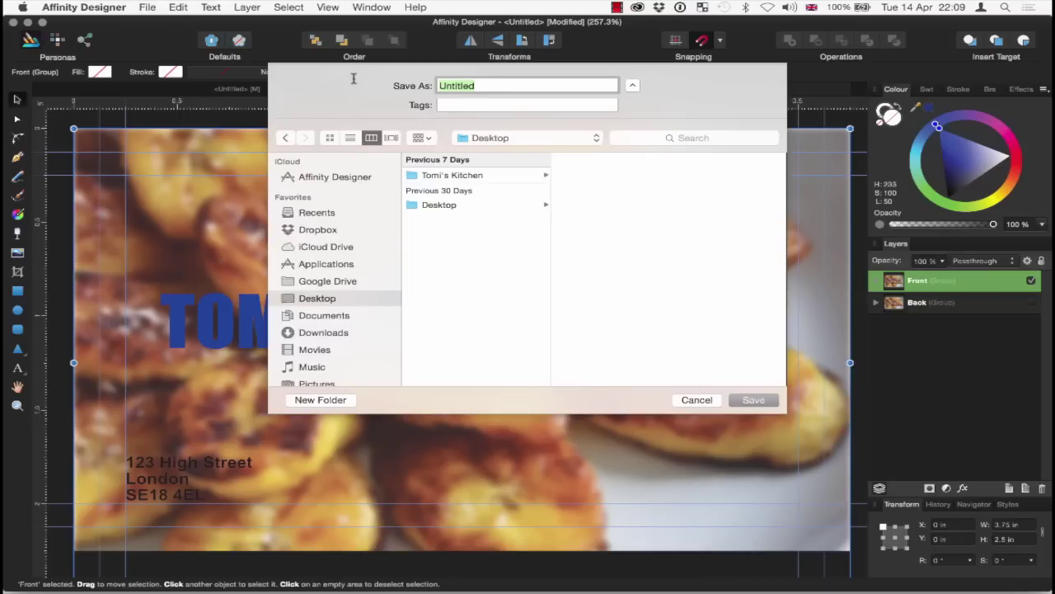
pyautogui.write('BC_F')
pyautogui.click(754, 403)
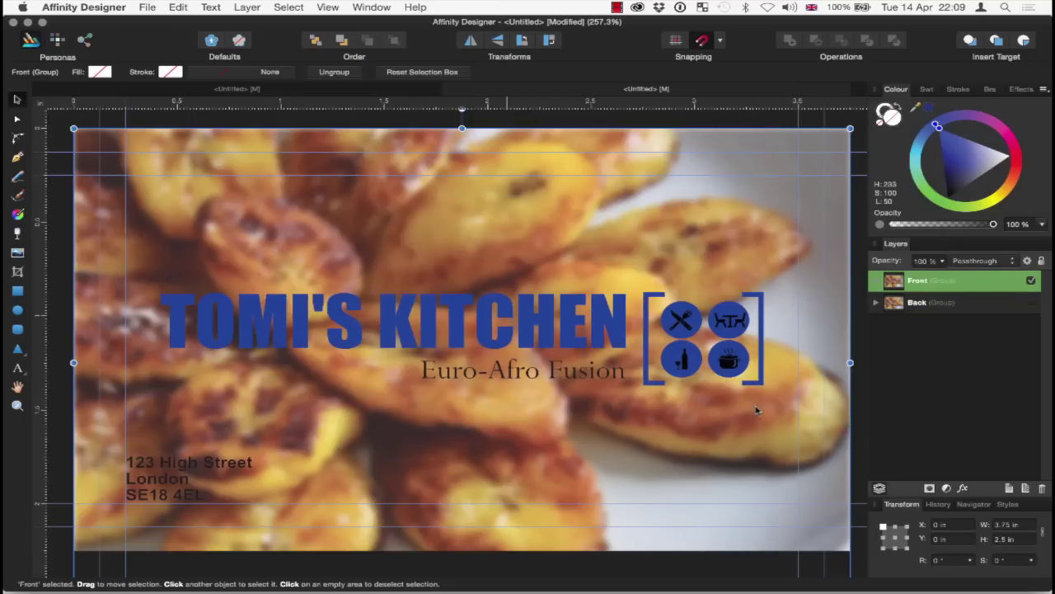
# Show only the Back group, export it as PDF BC_B, and close the document
pyautogui.click(1030, 280)
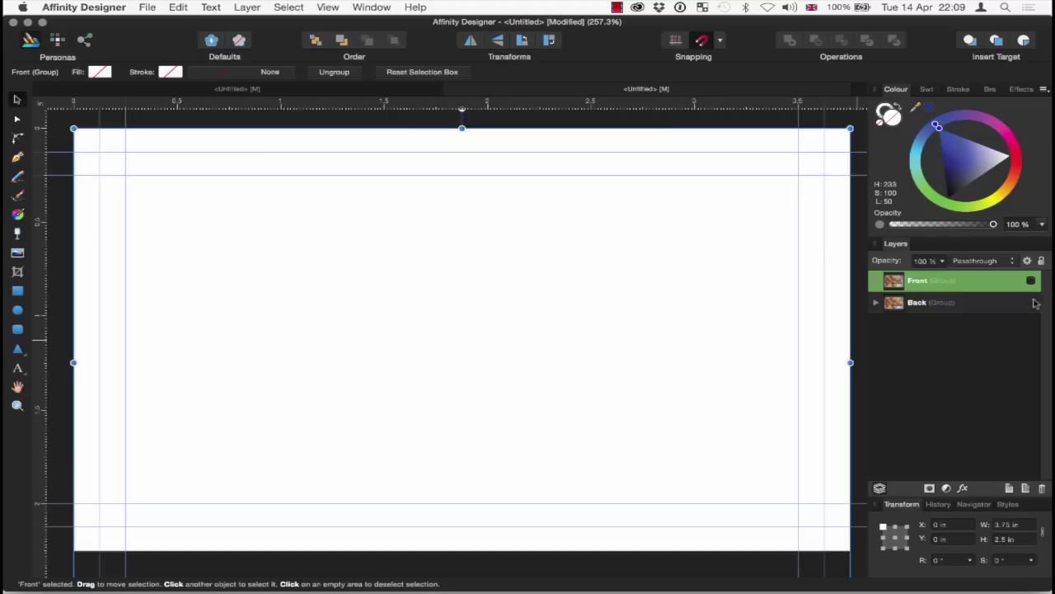
pyautogui.click(1031, 302)
pyautogui.click(992, 305)
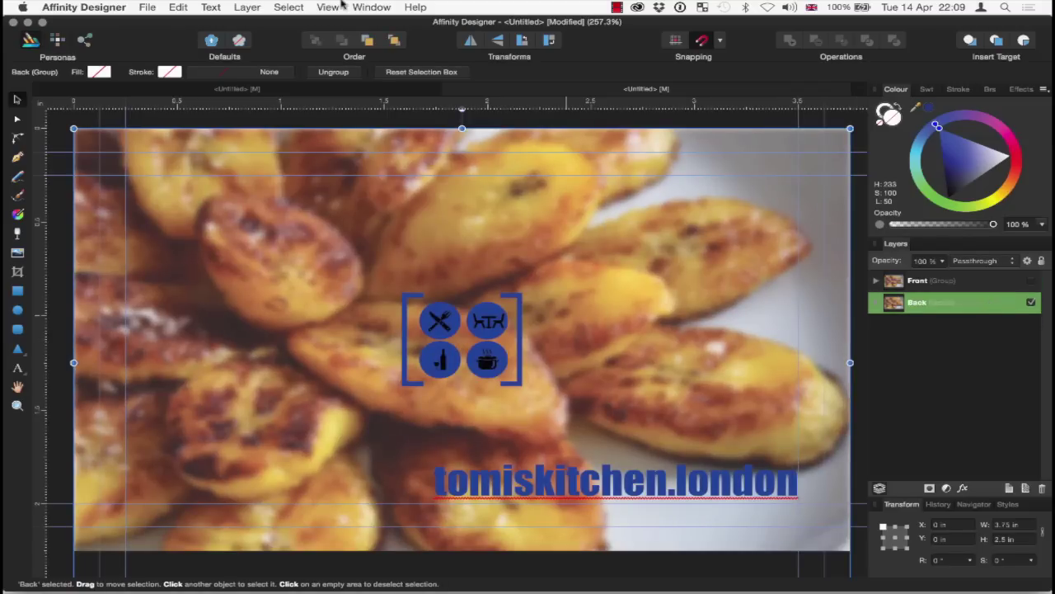
pyautogui.click(147, 7)
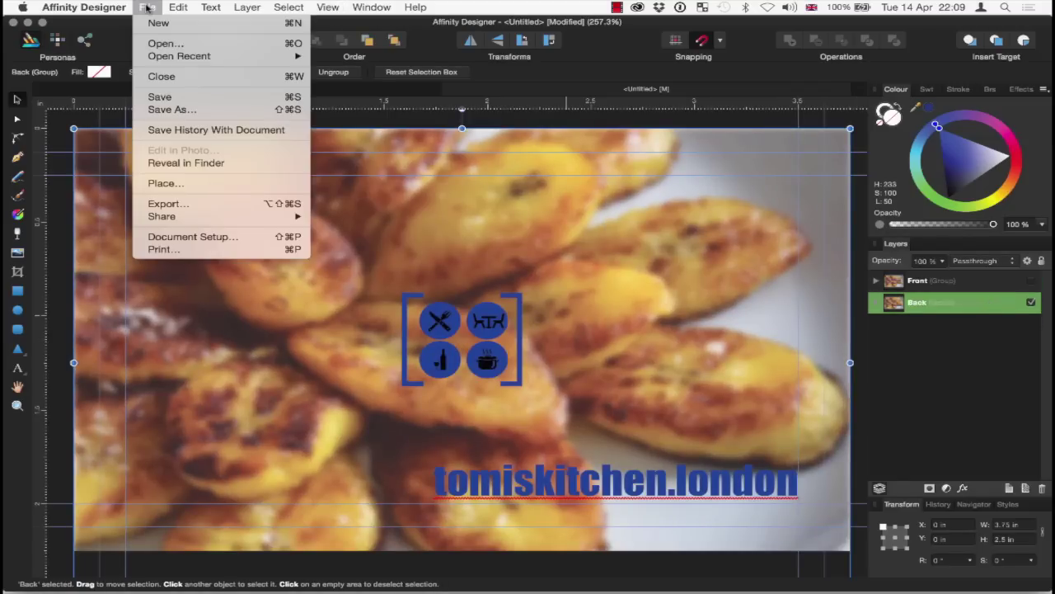
pyautogui.click(165, 203)
pyautogui.click(669, 202)
pyautogui.write('BC_B')
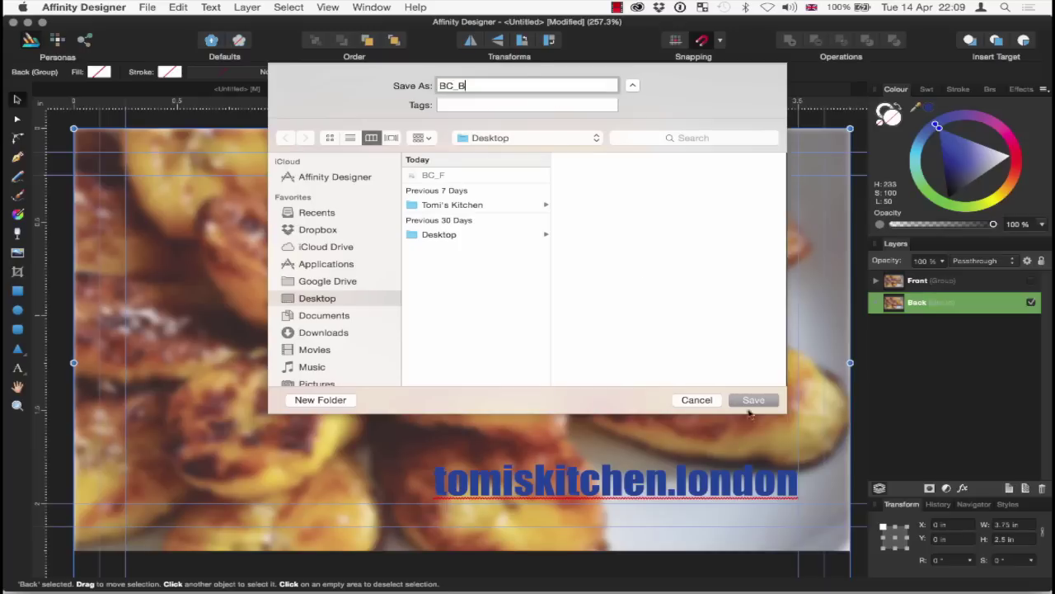
pyautogui.press('Return')
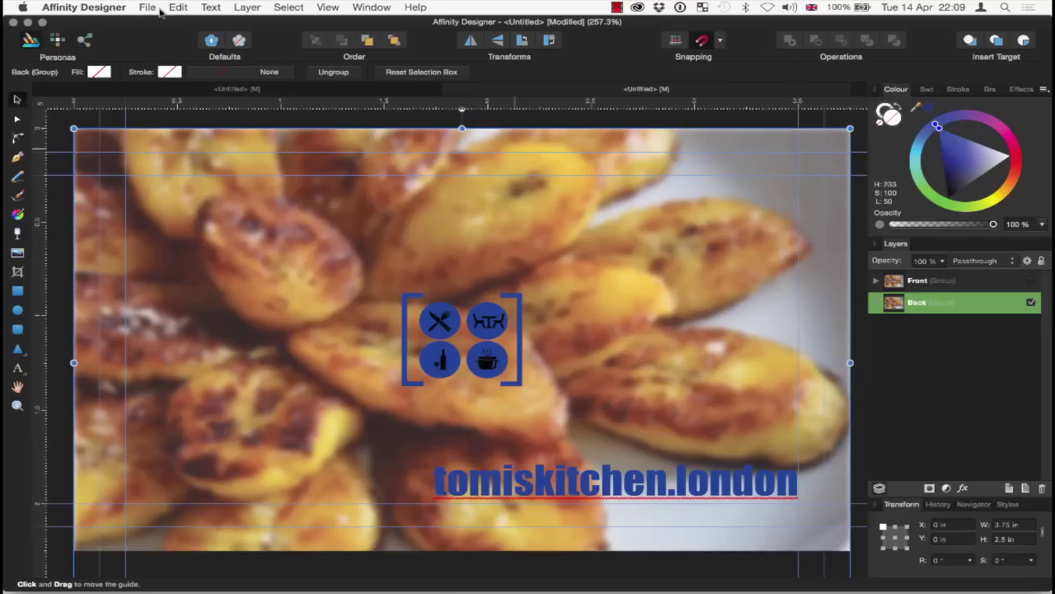
pyautogui.click(26, 22)
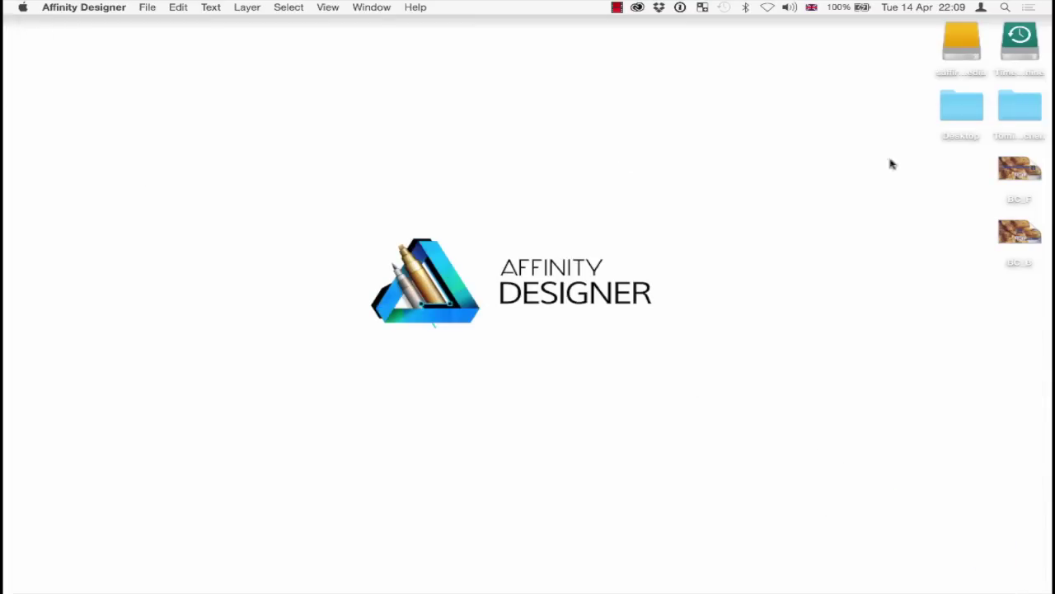
# Open both exported PDFs, BC_F and BC_B, together in Preview from the desktop
pyautogui.click(945, 201)
pyautogui.moveTo(977, 168); pyautogui.dragTo(1040, 239)
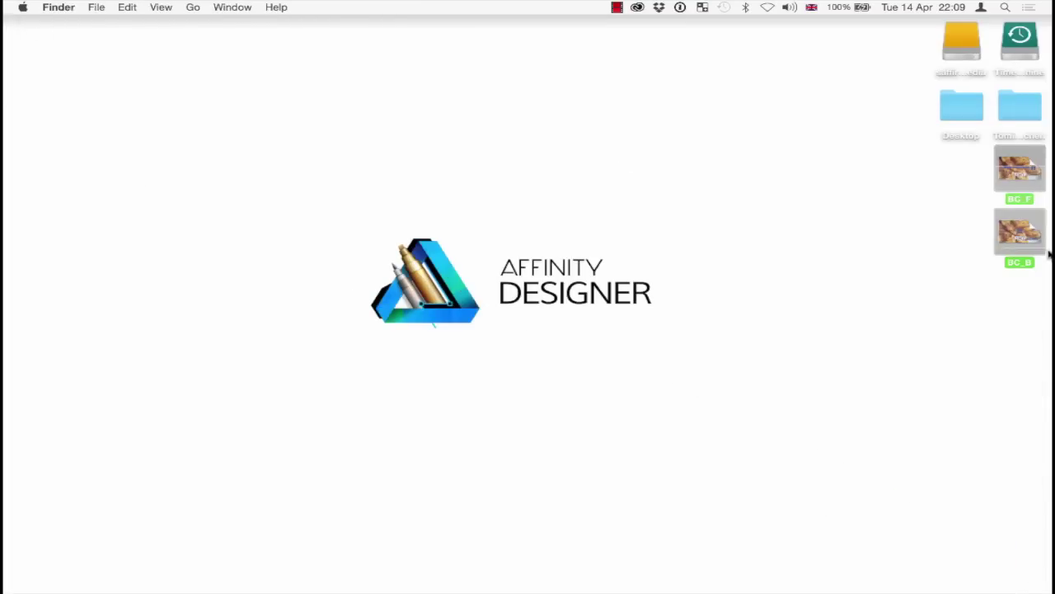
pyautogui.doubleClick(1020, 165)
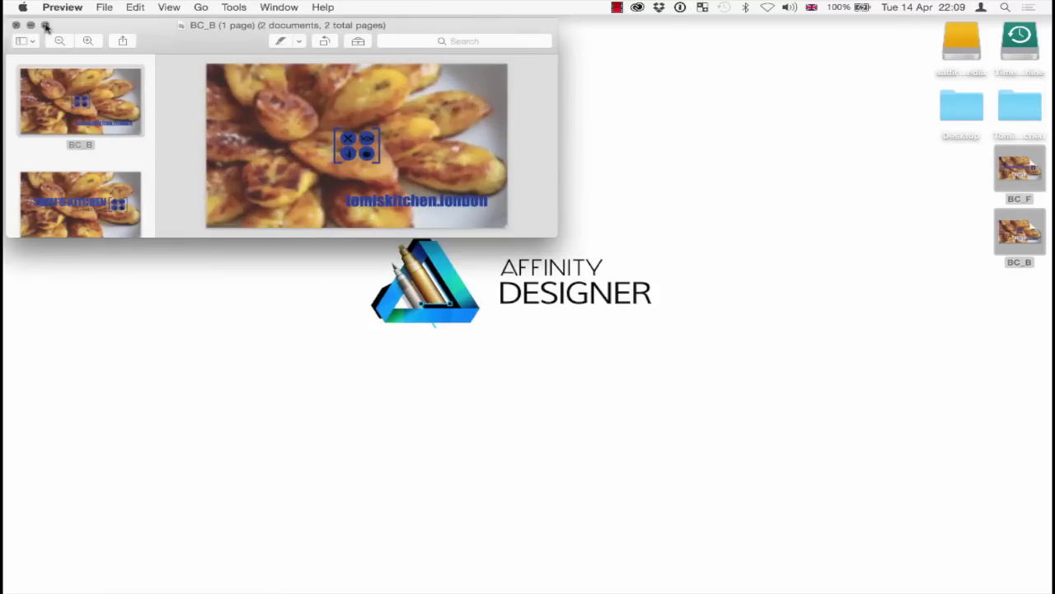
# Review the card front and back full-screen, flipping between pages, then exit full-screen
pyautogui.click(45, 26)
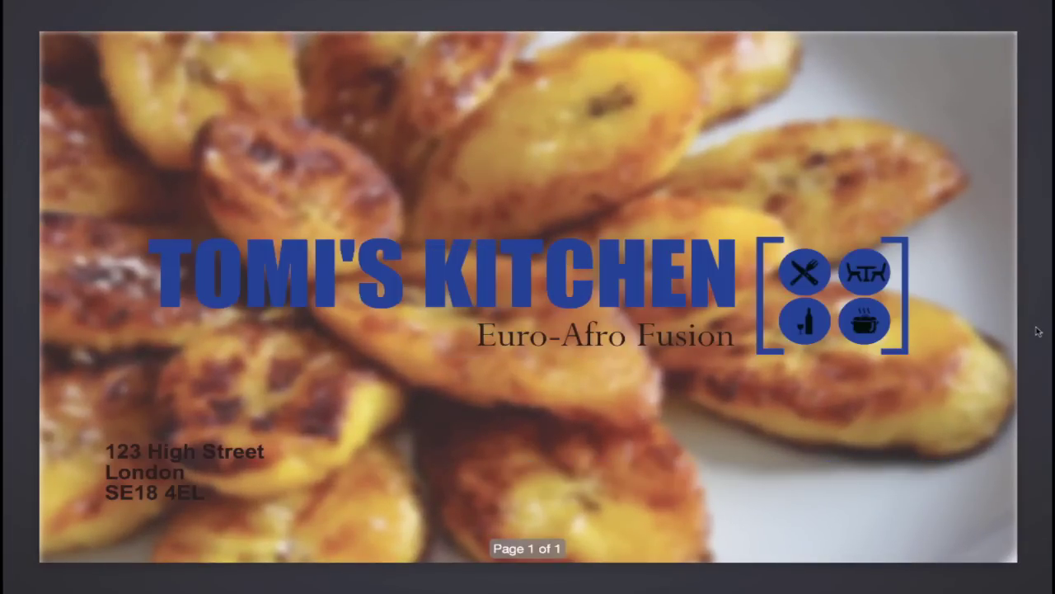
pyautogui.press('Up')
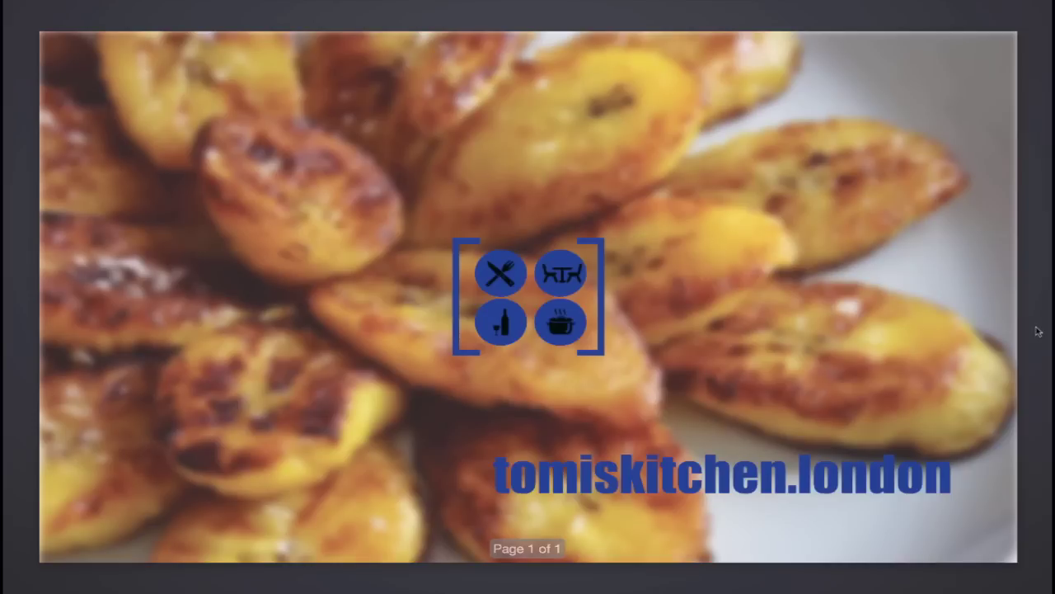
pyautogui.press('Down')
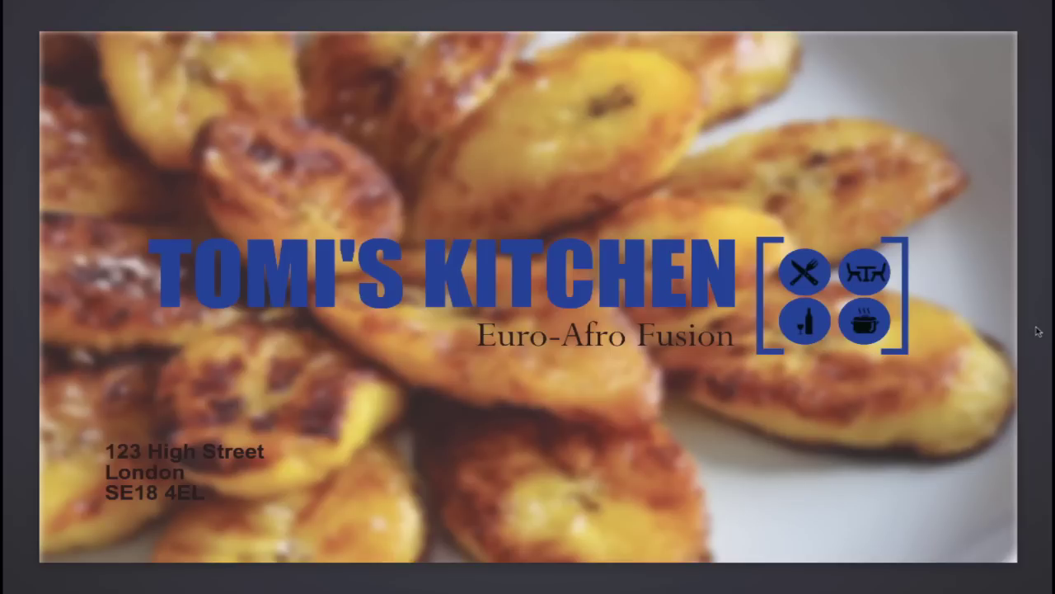
pyautogui.press('Right')
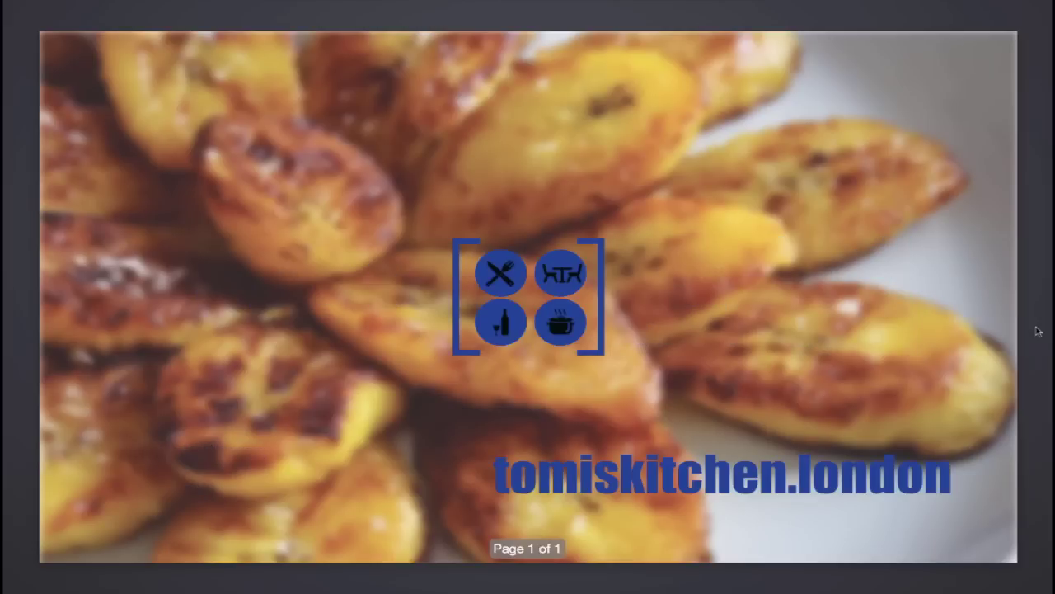
pyautogui.press('Left')
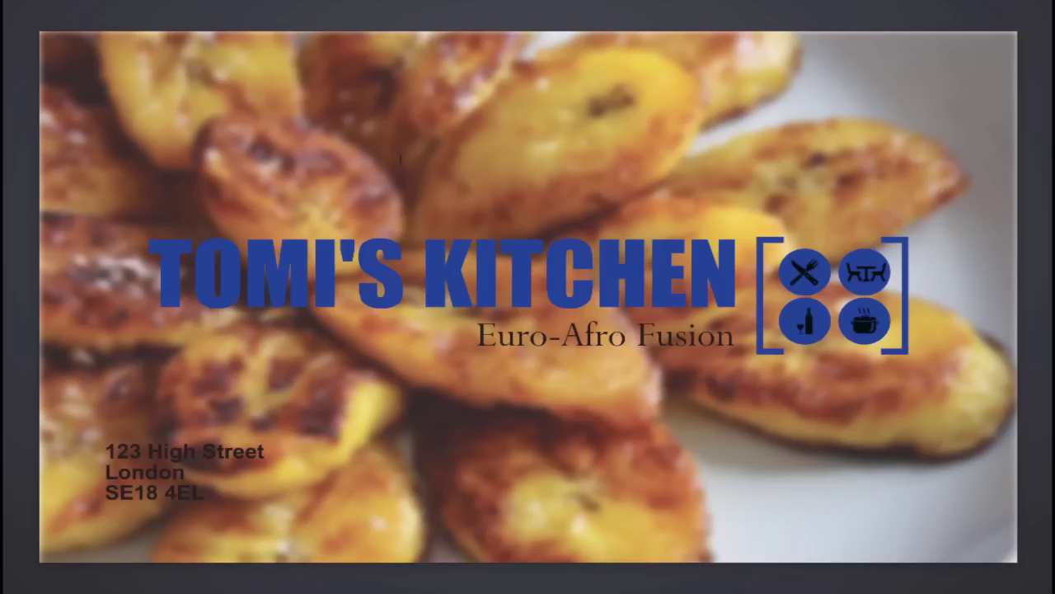
pyautogui.press('Escape')
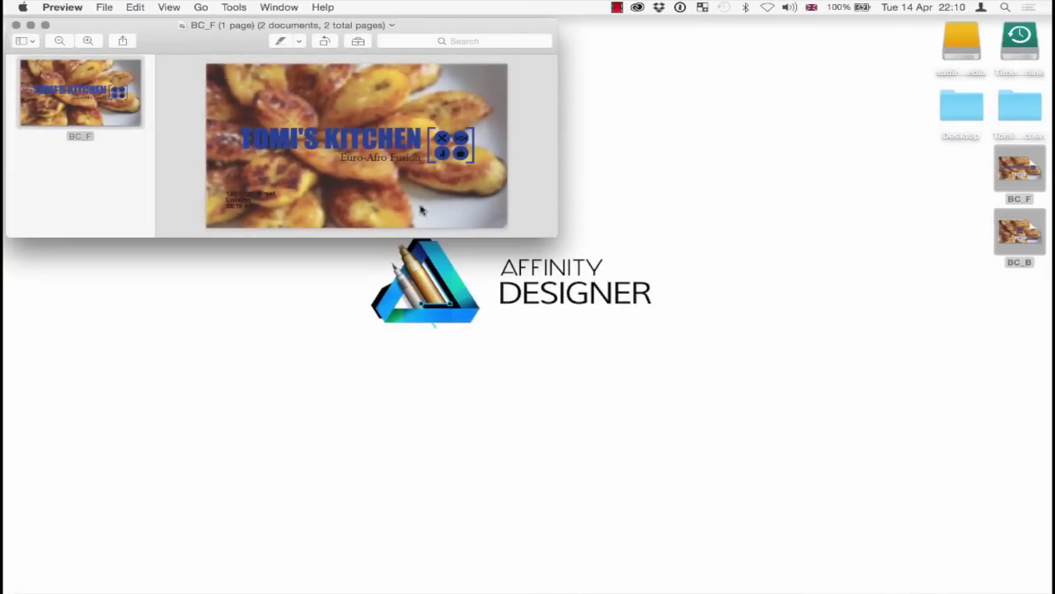
# In Affinity Designer, show the Front group with its Bleed border, hide Back, keep Layer2 visible
pyautogui.moveTo(519, 582)
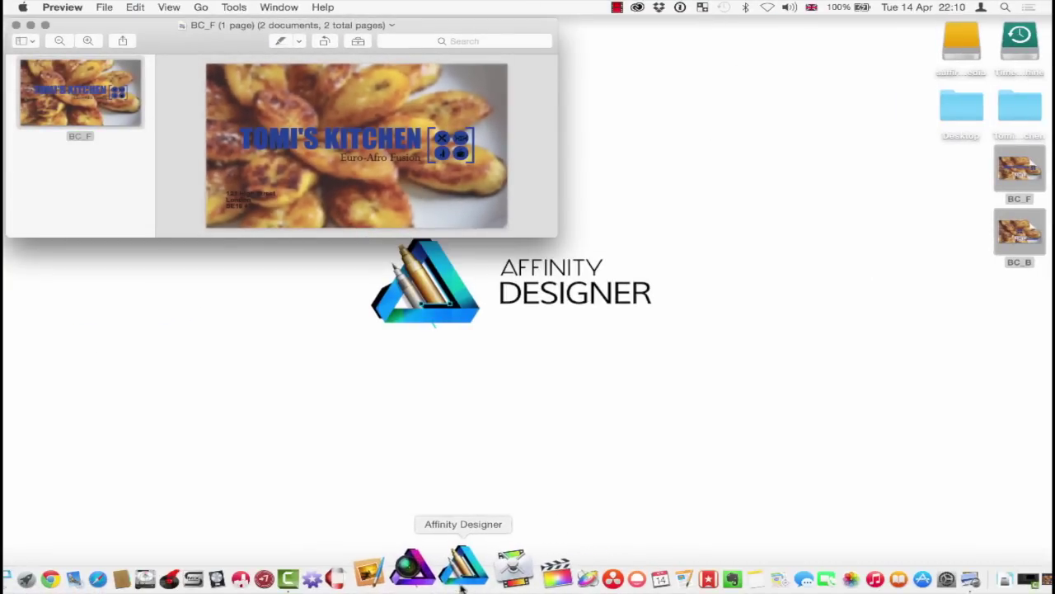
pyautogui.click(461, 577)
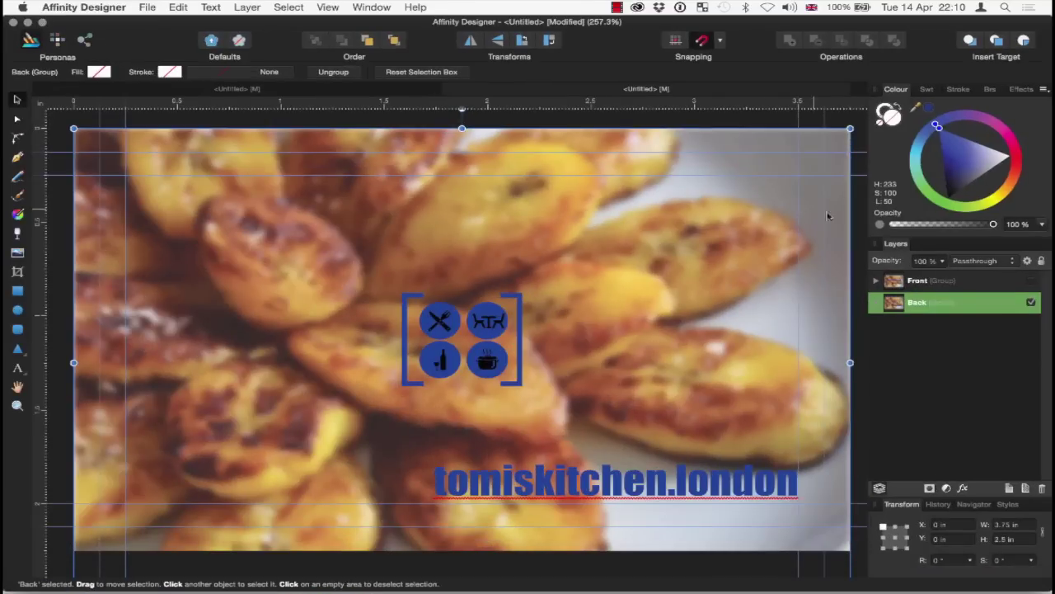
pyautogui.click(878, 283)
pyautogui.click(950, 303)
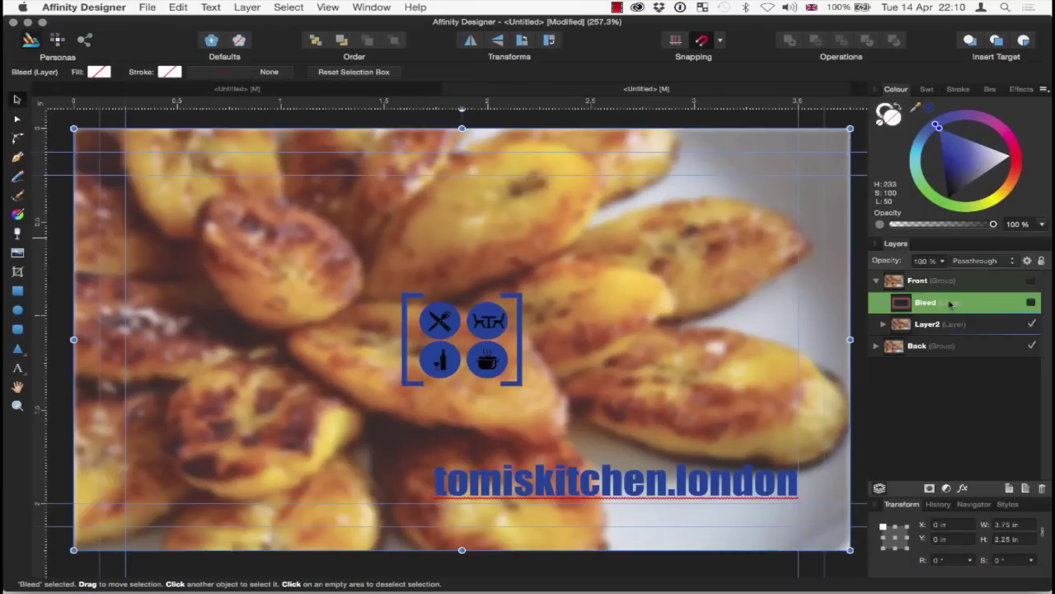
pyautogui.click(1031, 281)
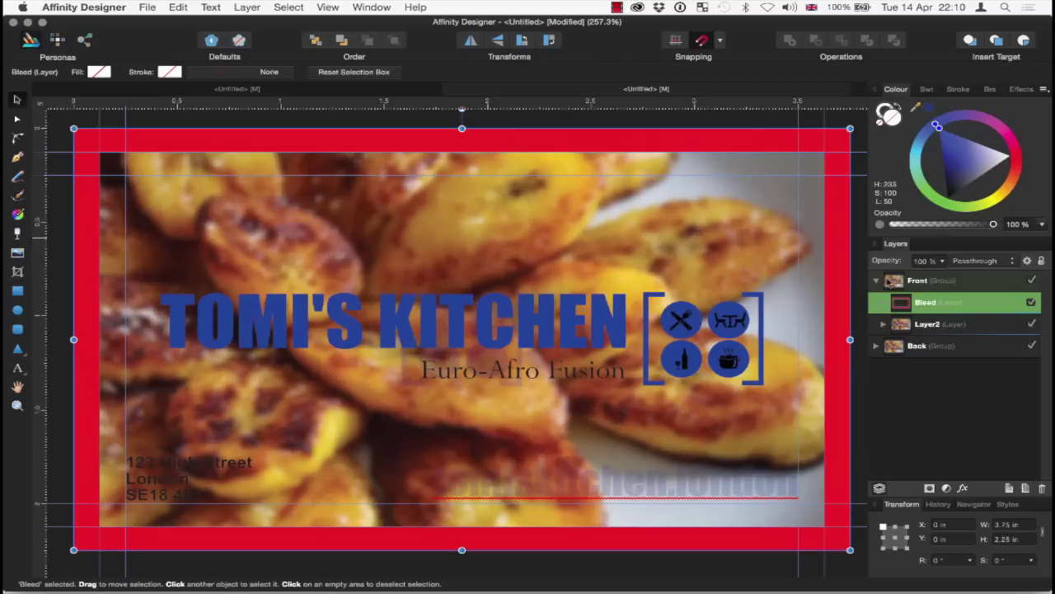
pyautogui.click(1035, 324)
pyautogui.click(1035, 346)
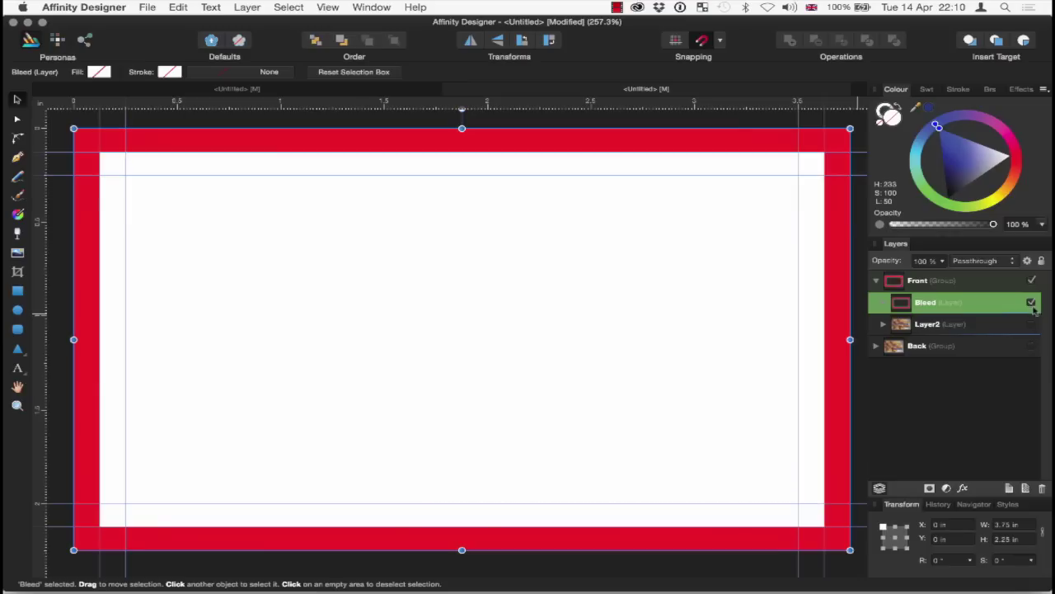
pyautogui.click(1034, 328)
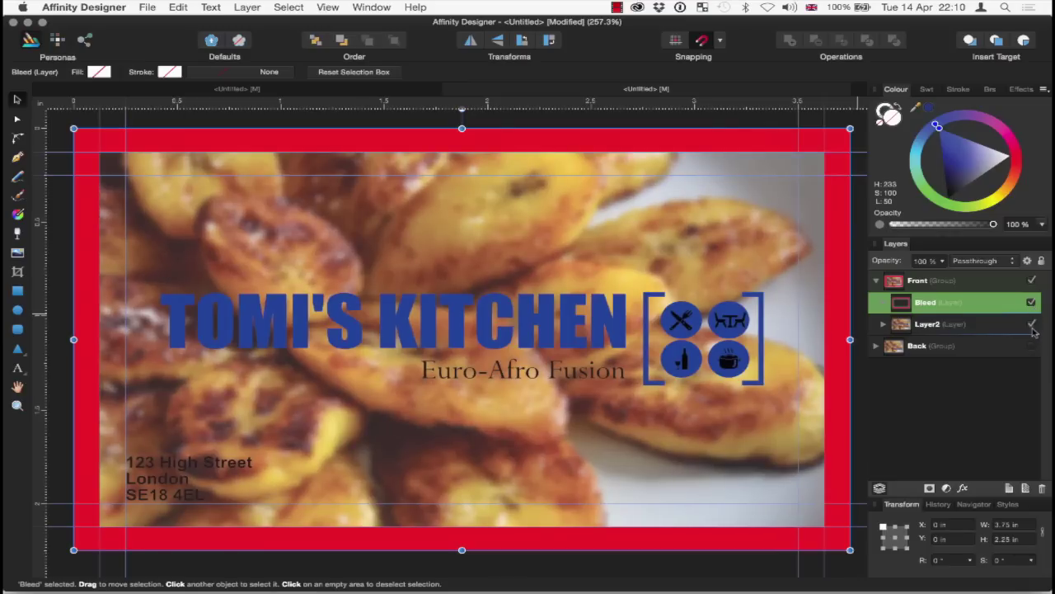